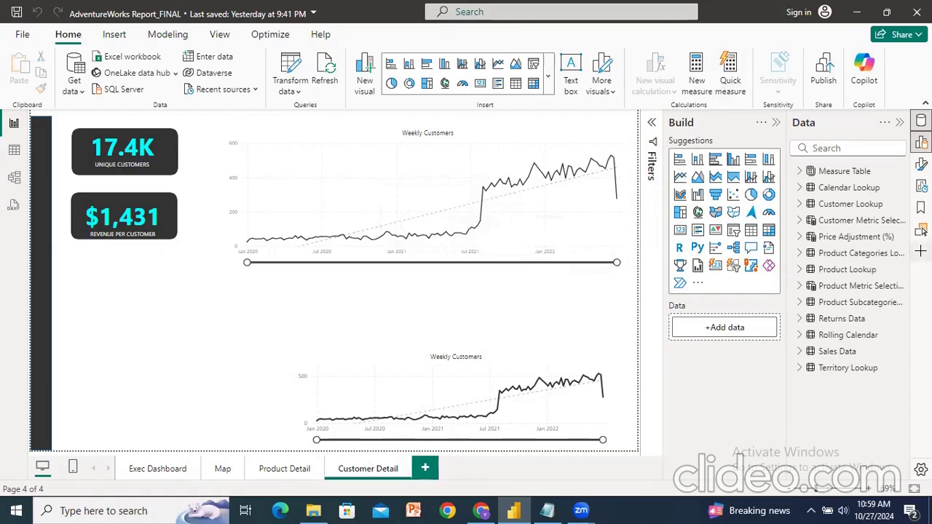
# Hide the Build and Data panes and expand the Filters pane beside the Customer Detail page.
pyautogui.click(776, 123)
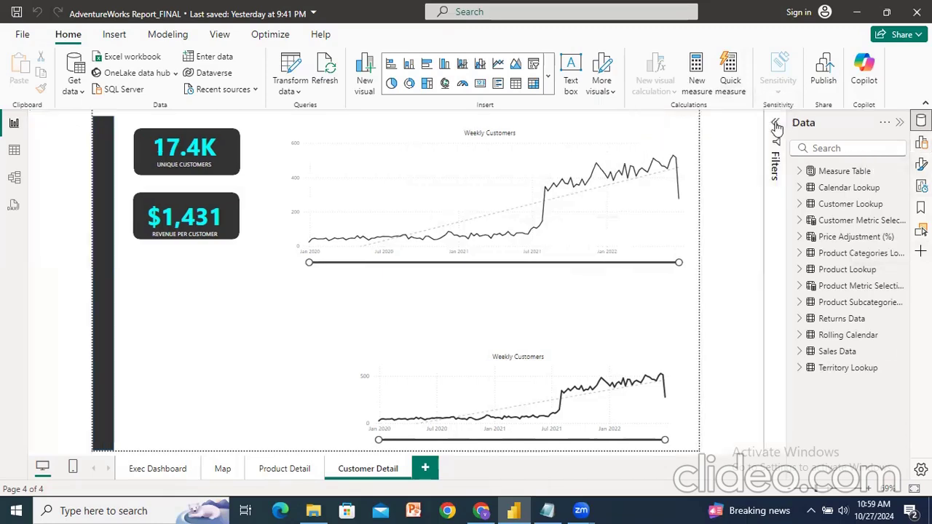
pyautogui.click(900, 122)
pyautogui.click(900, 125)
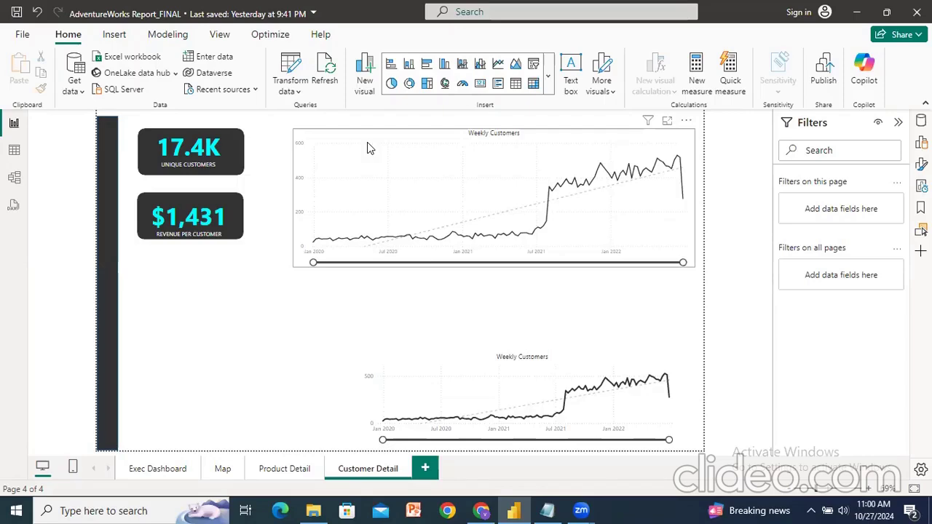
# Switch to Notepad and replace its contents with a three-line list: "1-visual filter", "2-page", "3-report".
pyautogui.click(548, 510)
pyautogui.click(454, 280)
pyautogui.hotkey('ctrl', 'a')
pyautogui.write('1')
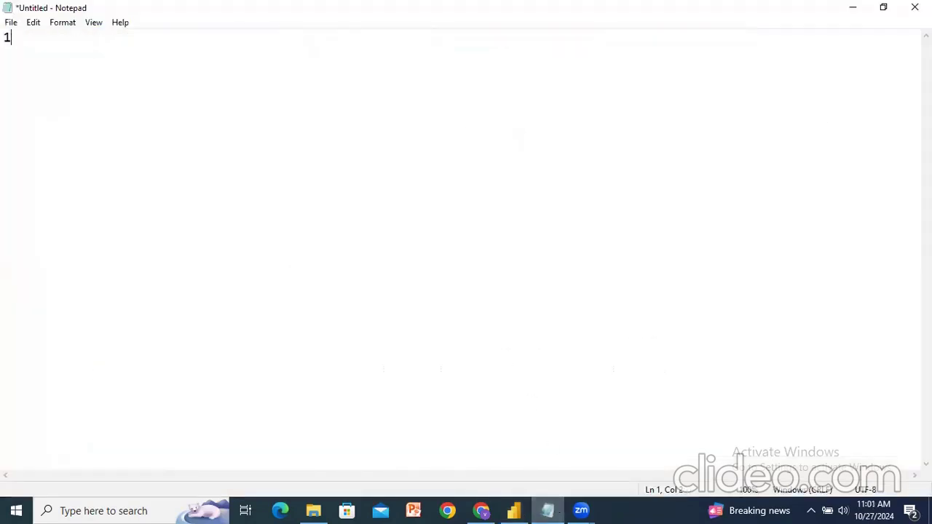
pyautogui.write('-visual filter')
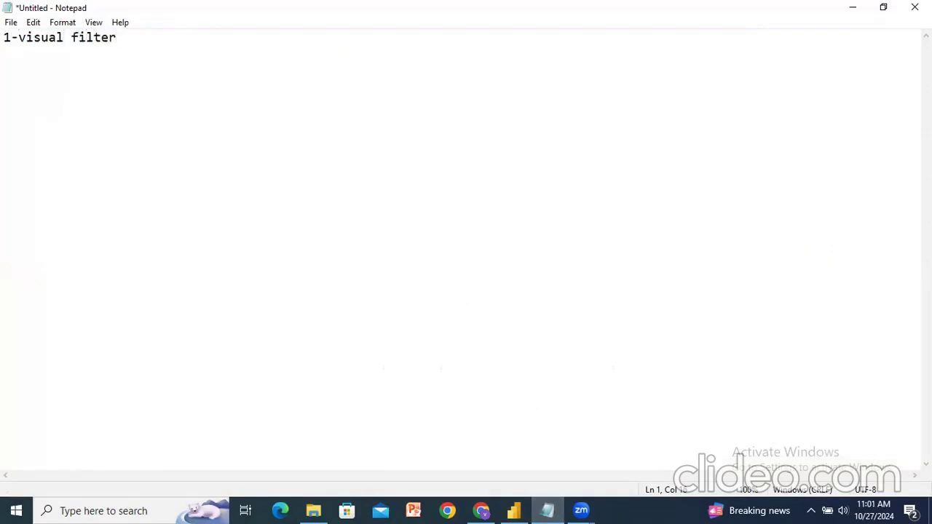
pyautogui.press('Return')
pyautogui.write('2-page')
pyautogui.press('Return')
pyautogui.write('3-r')
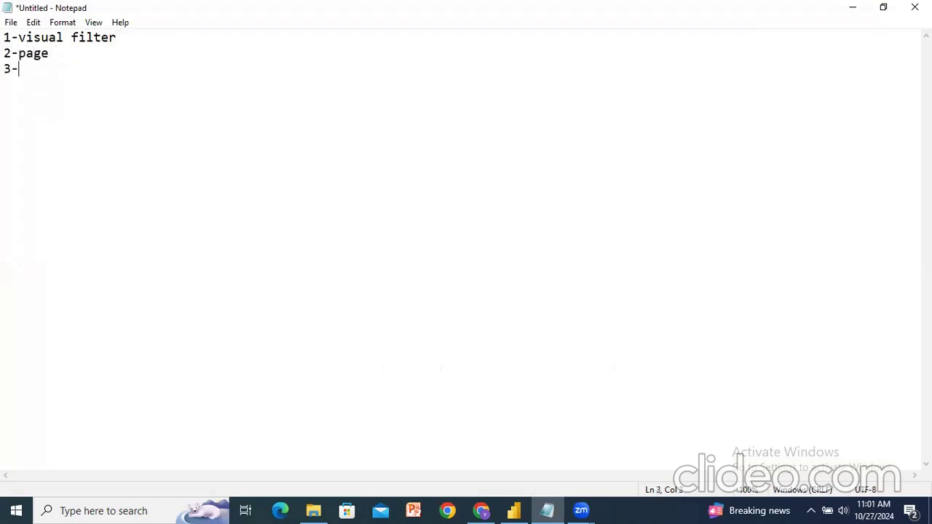
pyautogui.write('eport')
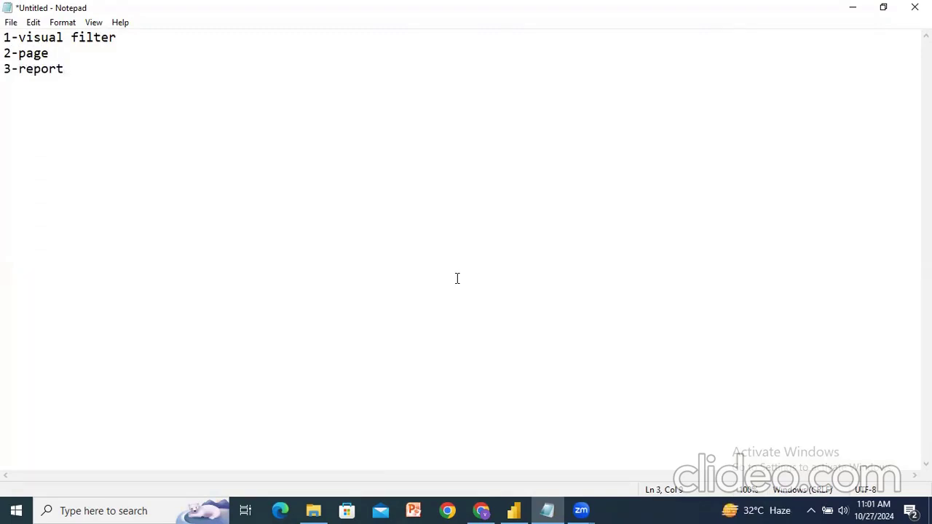
# Switch back to Power BI Desktop and compare the filter levels offered with and without the upper Weekly Customers chart selected.
pyautogui.click(513, 510)
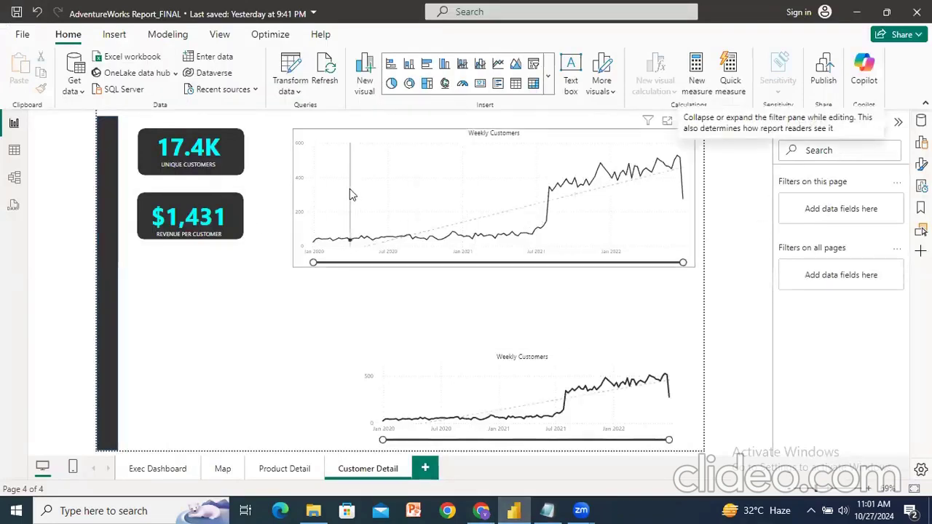
pyautogui.click(559, 191)
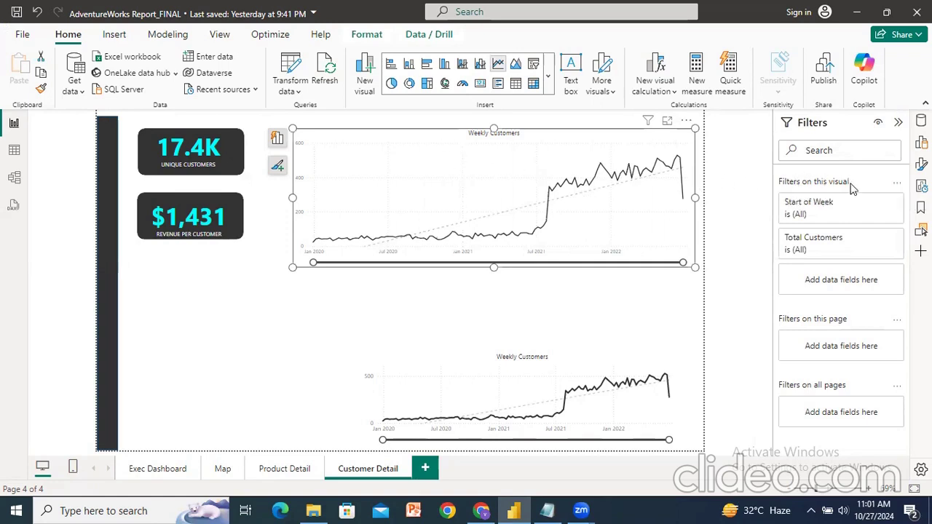
pyautogui.click(197, 318)
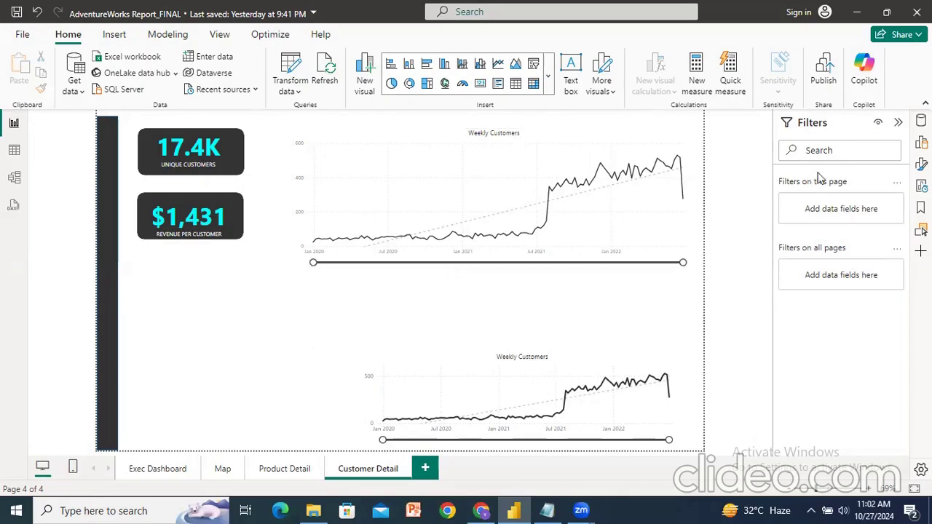
pyautogui.click(592, 212)
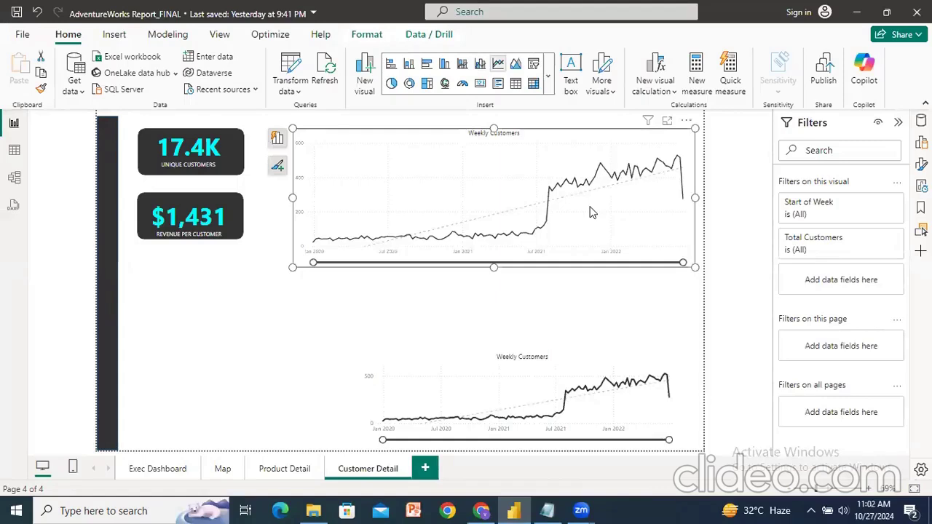
pyautogui.click(250, 370)
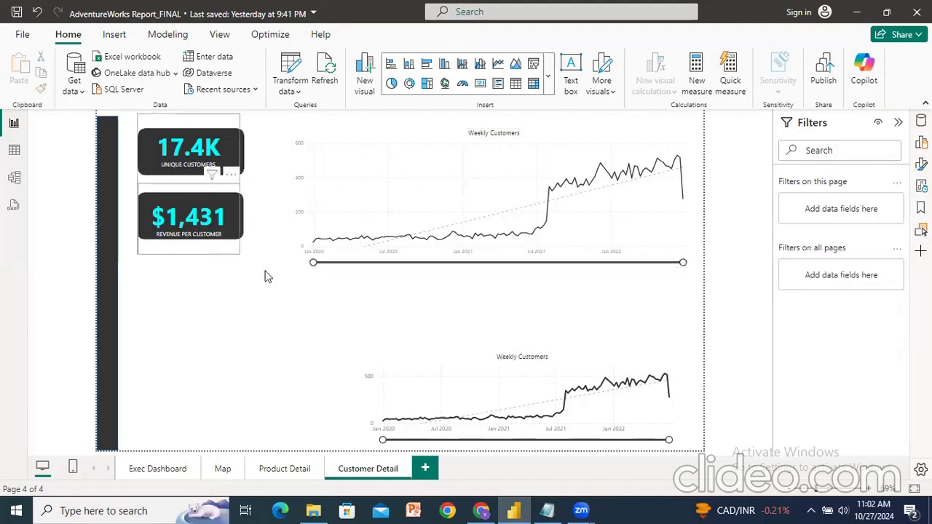
# Open the Exec Dashboard page and cross-filter it by Accessories, Bikes and Clothing in turn from the Orders by Category chart, clearing the selection at the end.
pyautogui.click(152, 470)
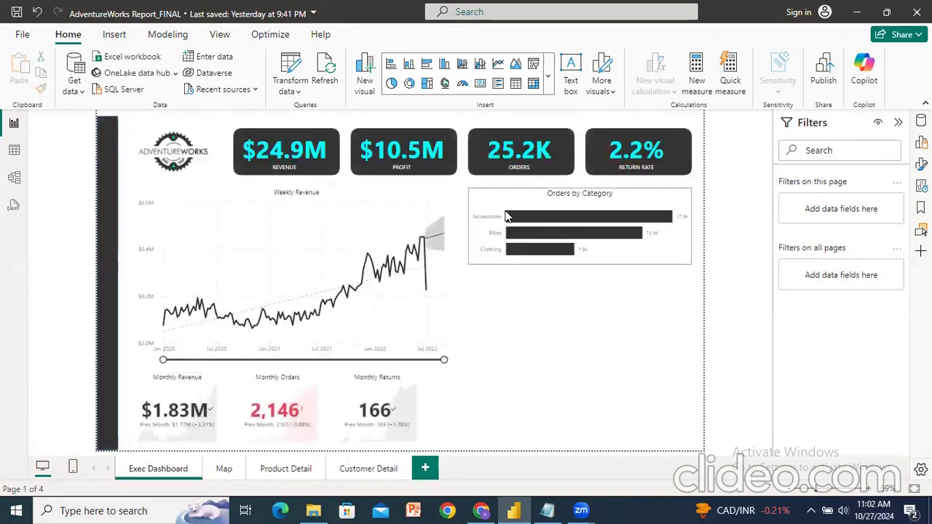
pyautogui.click(571, 218)
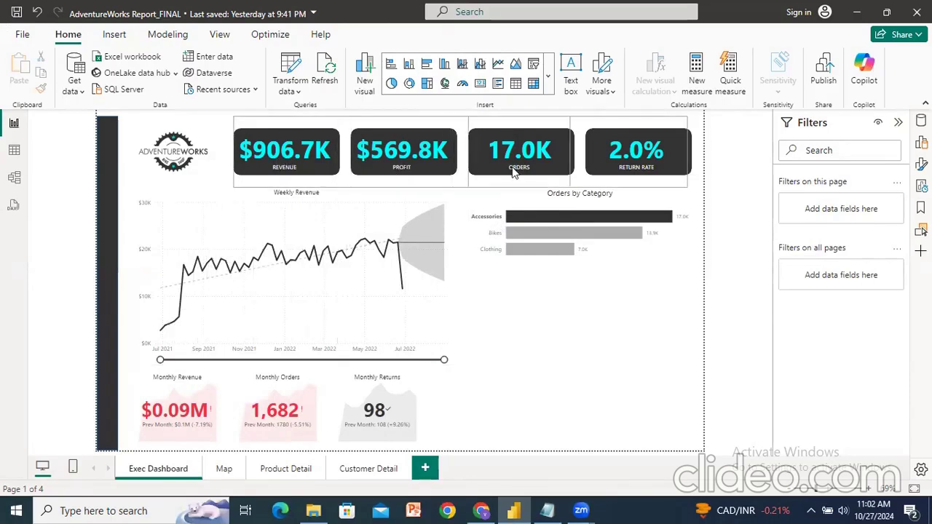
pyautogui.click(625, 221)
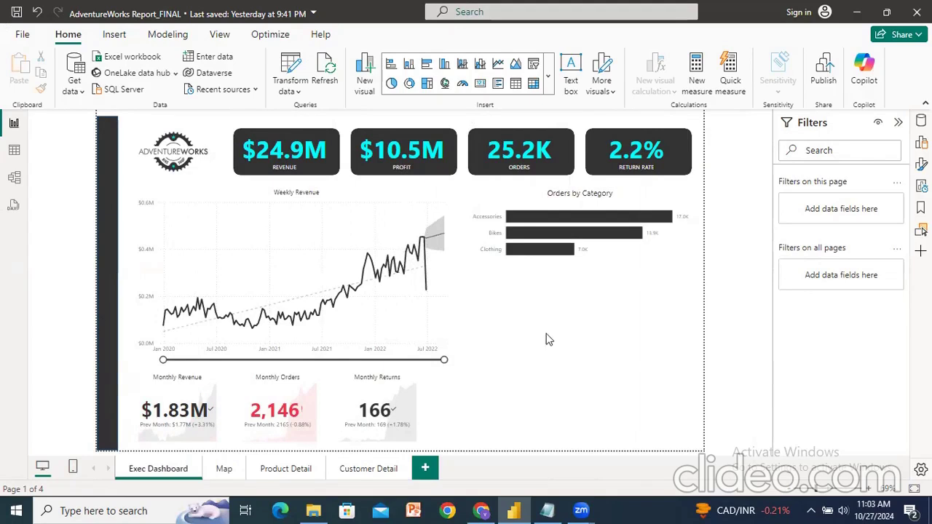
pyautogui.click(565, 232)
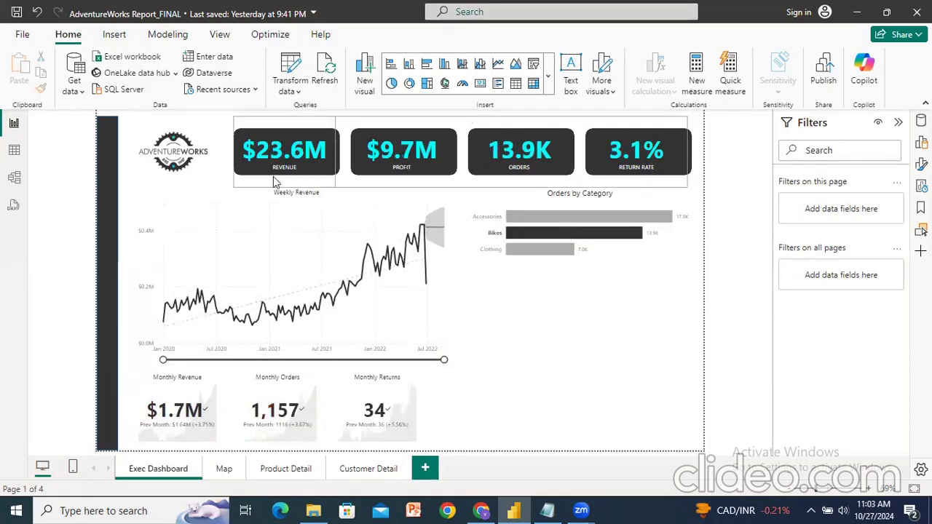
pyautogui.click(535, 255)
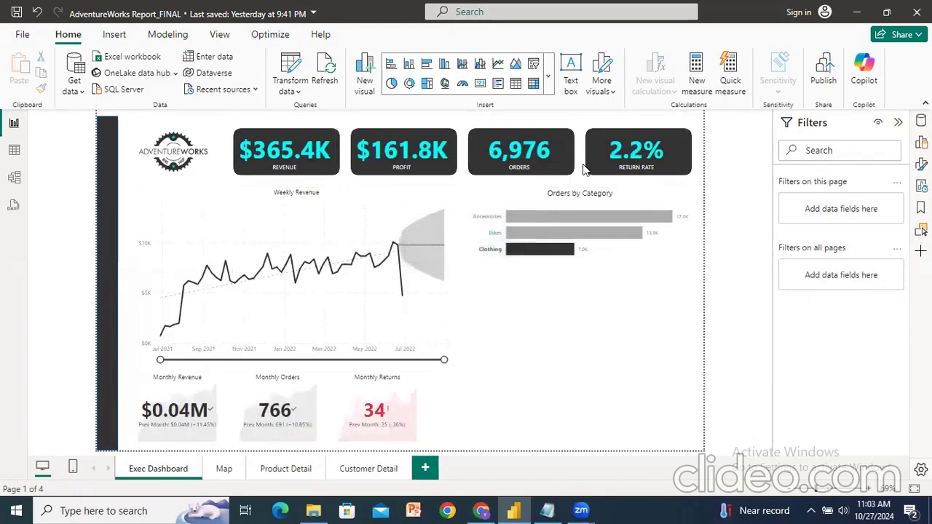
pyautogui.click(554, 252)
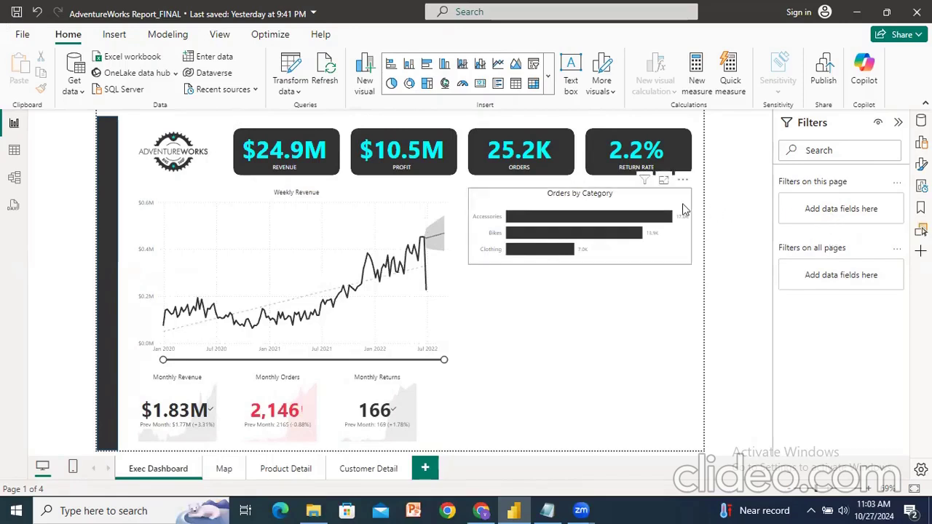
# Show the Data pane and search first the data fields and then the filters for "access", clearing each search.
pyautogui.click(921, 121)
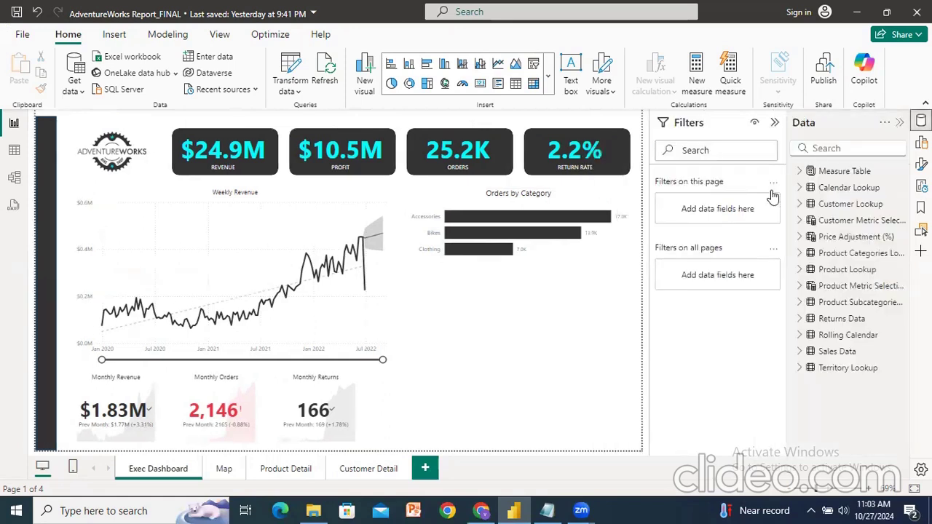
pyautogui.click(831, 149)
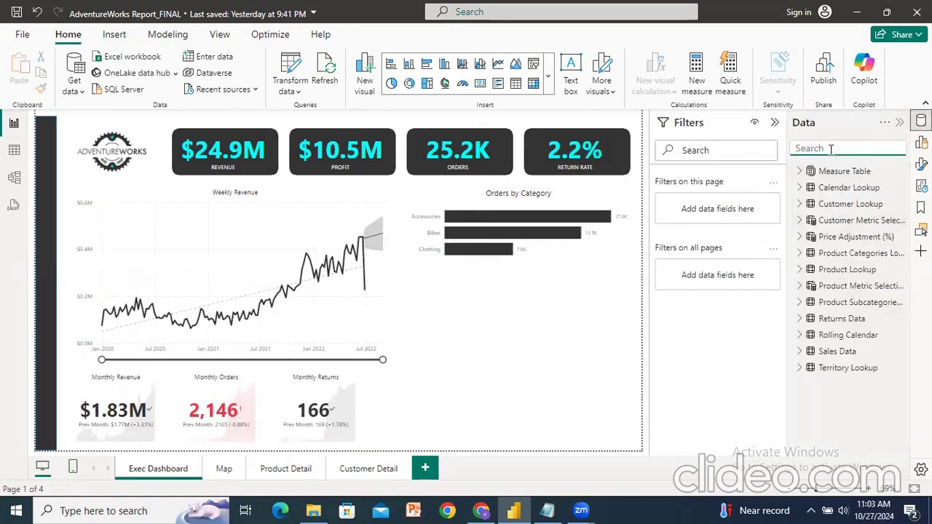
pyautogui.write('access')
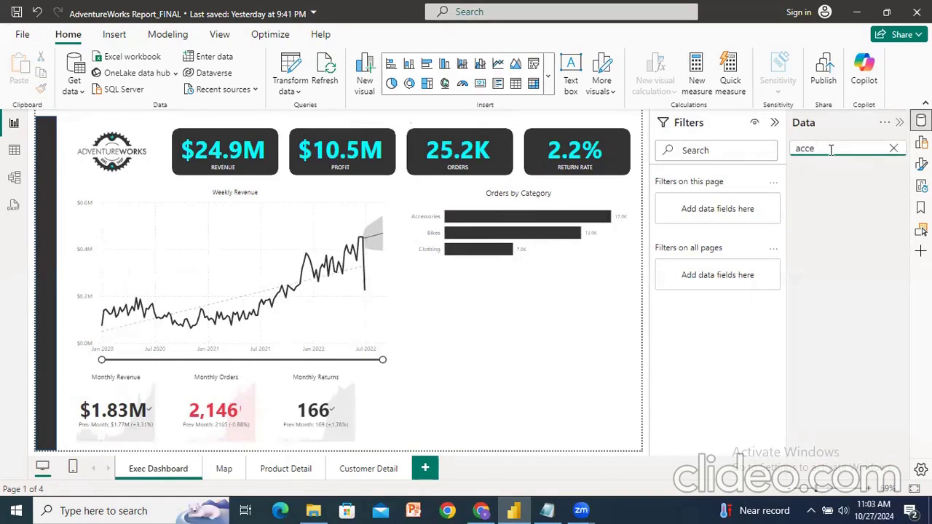
pyautogui.click(894, 149)
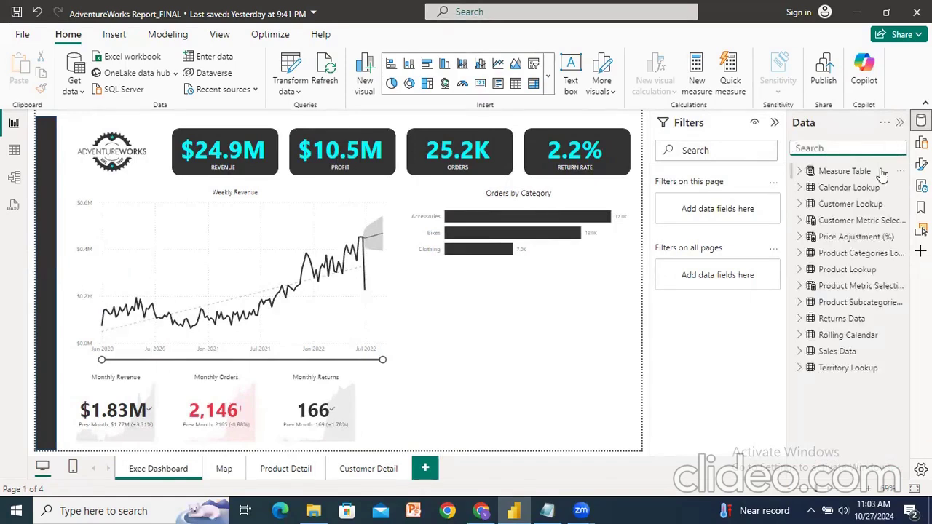
pyautogui.click(731, 216)
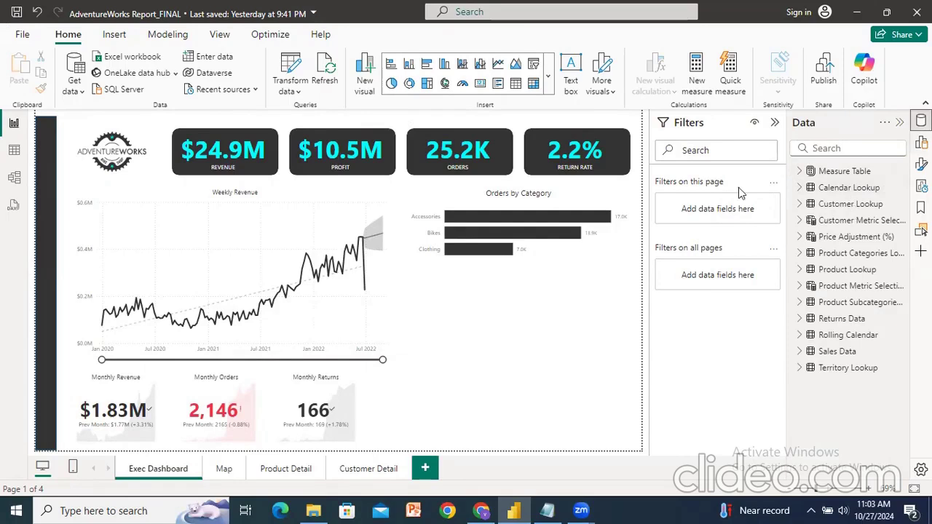
pyautogui.click(717, 150)
pyautogui.write('access')
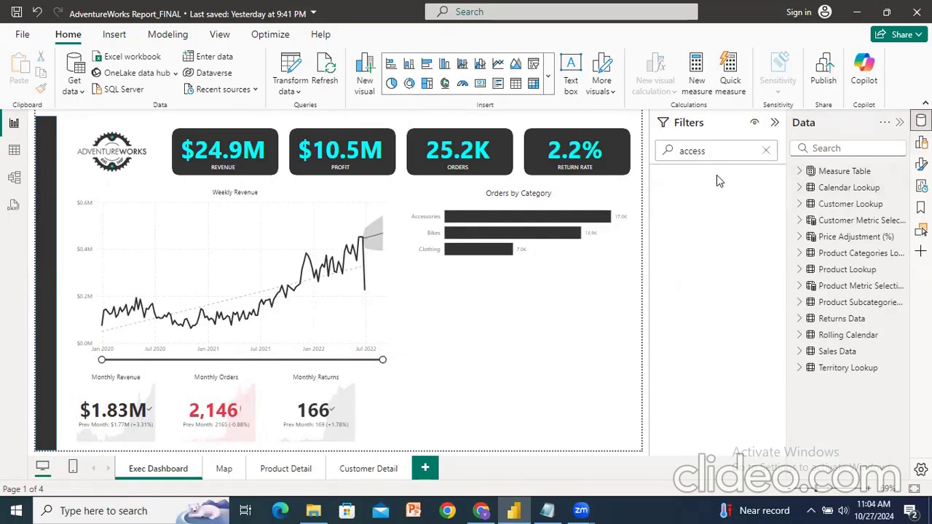
pyautogui.click(766, 152)
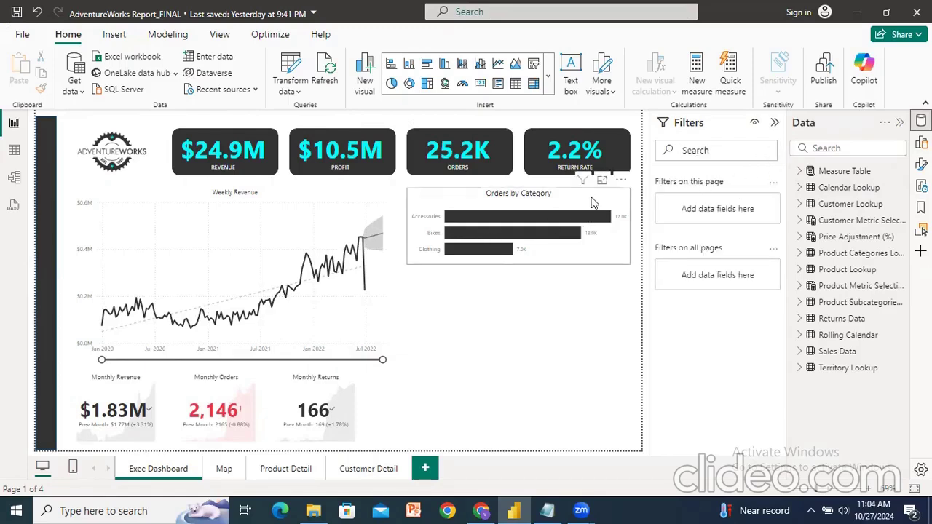
# Check which fields the Orders by Category chart uses on its axes, then close its build options.
pyautogui.click(385, 211)
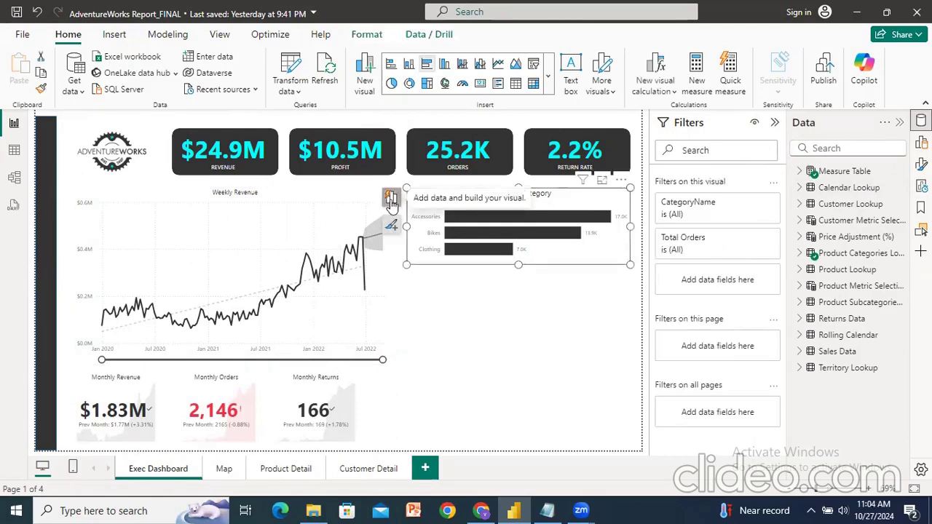
pyautogui.click(391, 196)
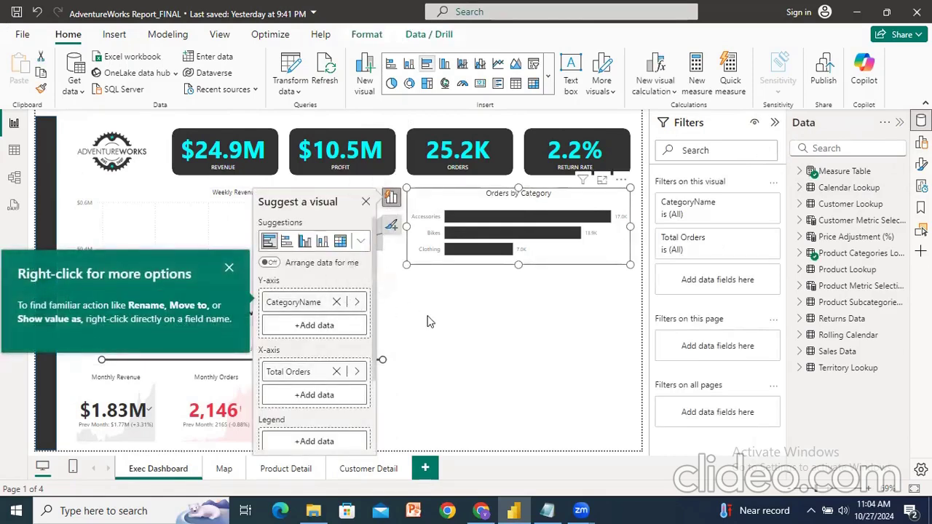
pyautogui.press('Escape')
# Search the data fields for "catego" and add CategoryName from the Product Categories Lookup table as a page-level filter.
pyautogui.click(832, 151)
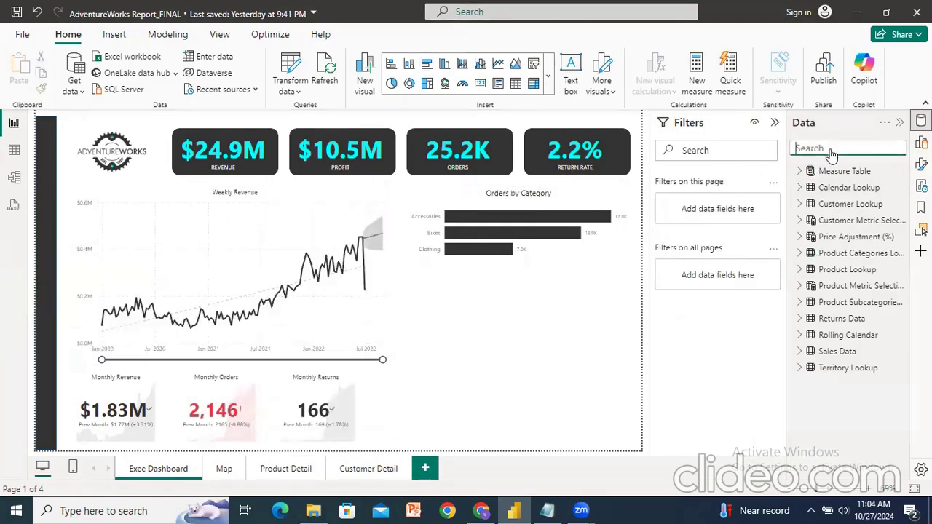
pyautogui.write('catreg')
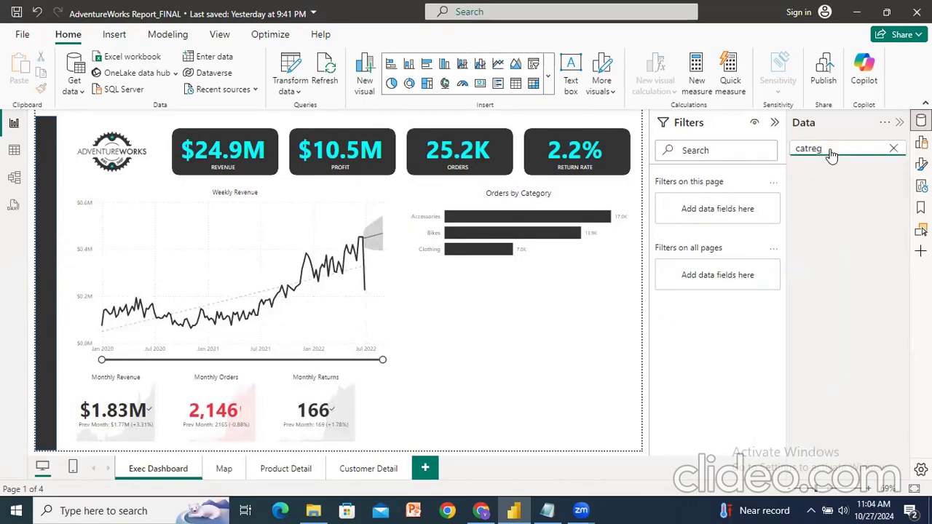
pyautogui.press('BackSpace')
pyautogui.press('BackSpace')
pyautogui.write('et')
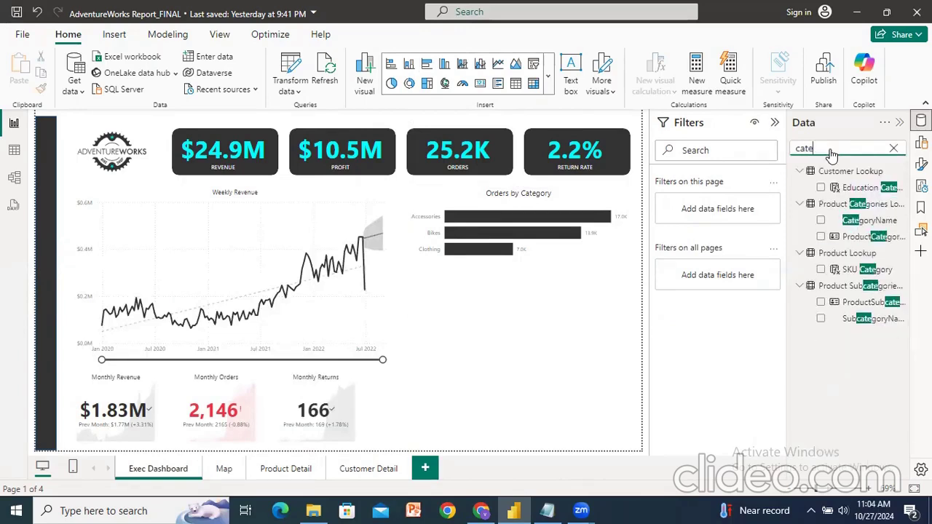
pyautogui.press('BackSpace')
pyautogui.press('BackSpace')
pyautogui.write('ego')
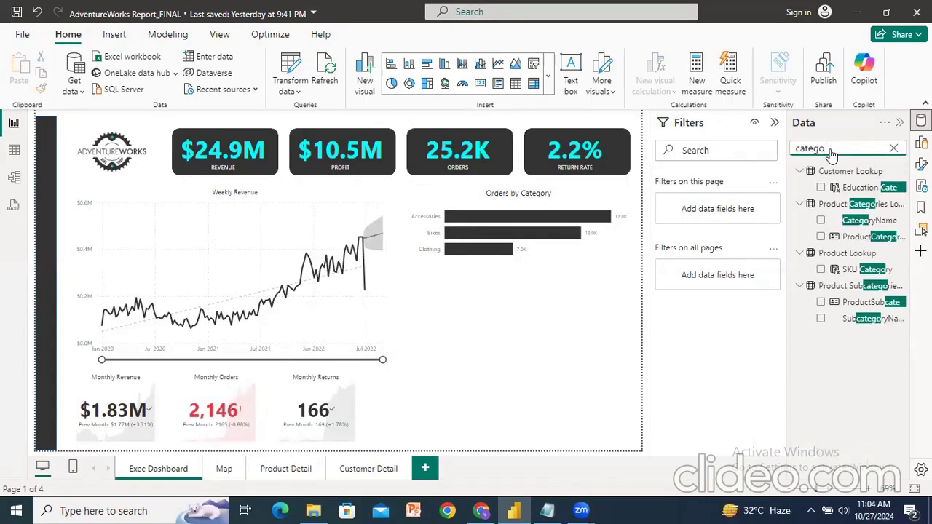
pyautogui.moveTo(856, 220); pyautogui.dragTo(718, 211)
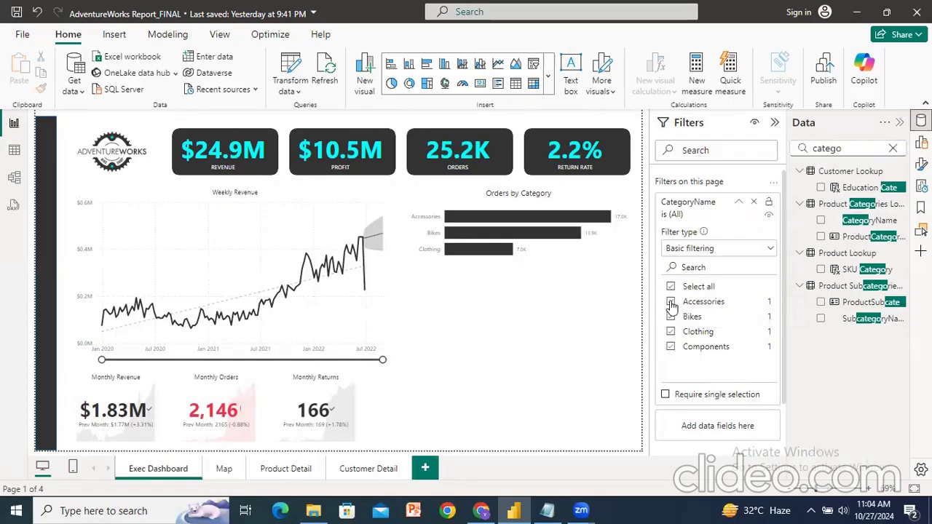
# Limit the page's CategoryName filter to Accessories, then add Bikes, Clothing and Components one at a time.
pyautogui.click(672, 289)
pyautogui.click(672, 303)
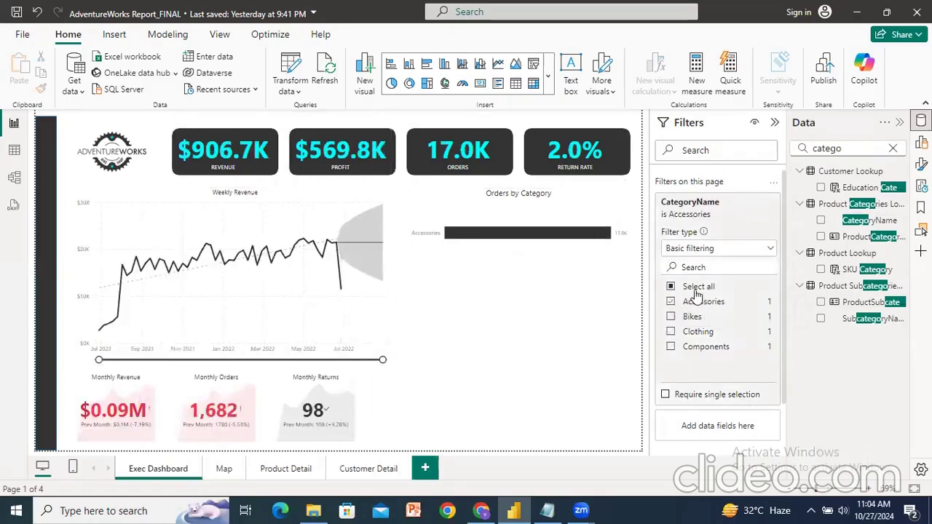
pyautogui.click(671, 317)
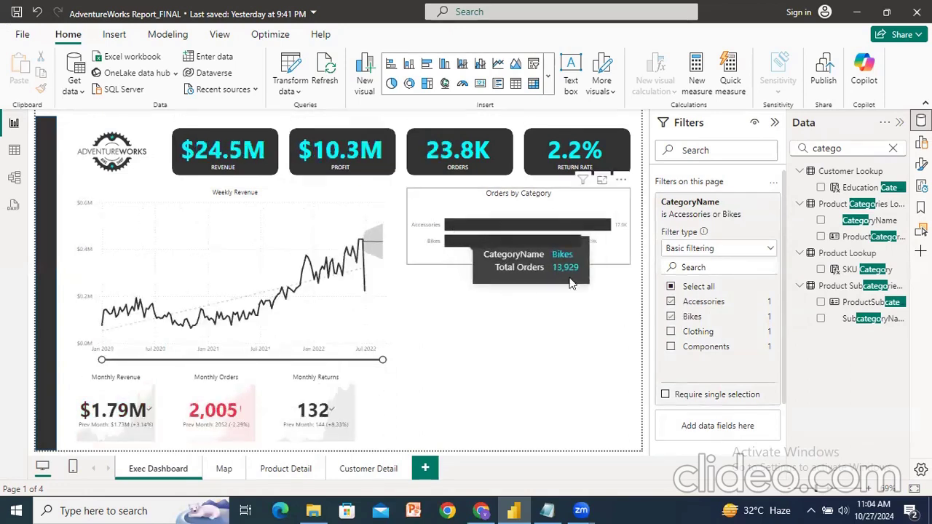
pyautogui.click(670, 333)
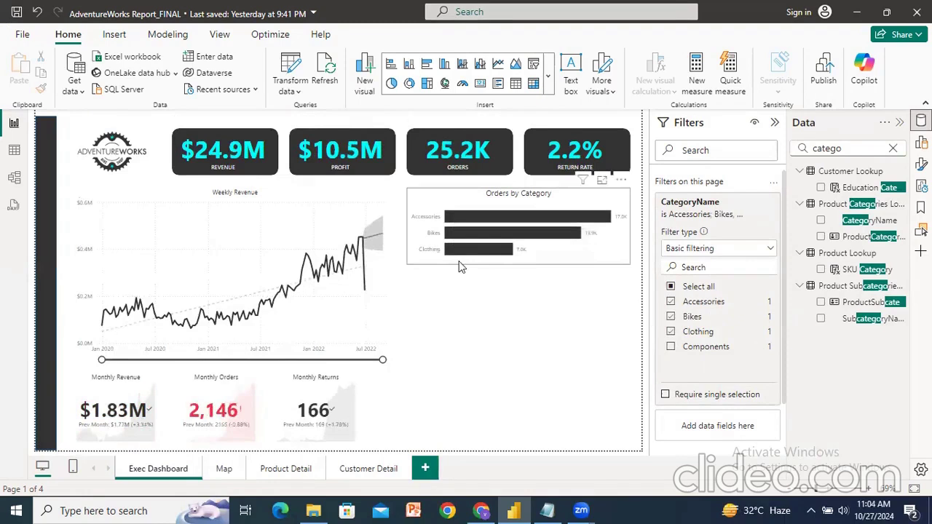
pyautogui.click(670, 347)
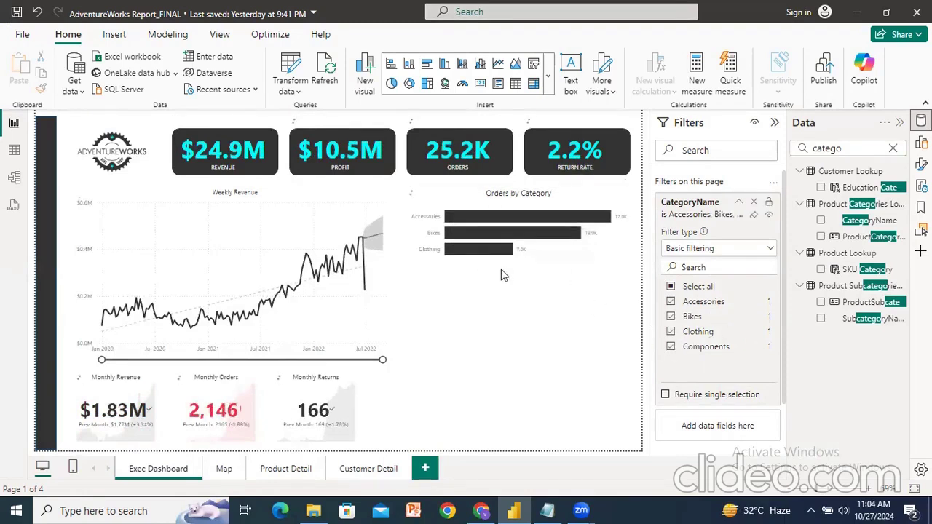
# Deselect Components, Clothing, Bikes and Accessories in the page's CategoryName filter.
pyautogui.moveTo(498, 232)
pyautogui.click(670, 347)
pyautogui.click(671, 332)
pyautogui.click(671, 316)
pyautogui.click(670, 302)
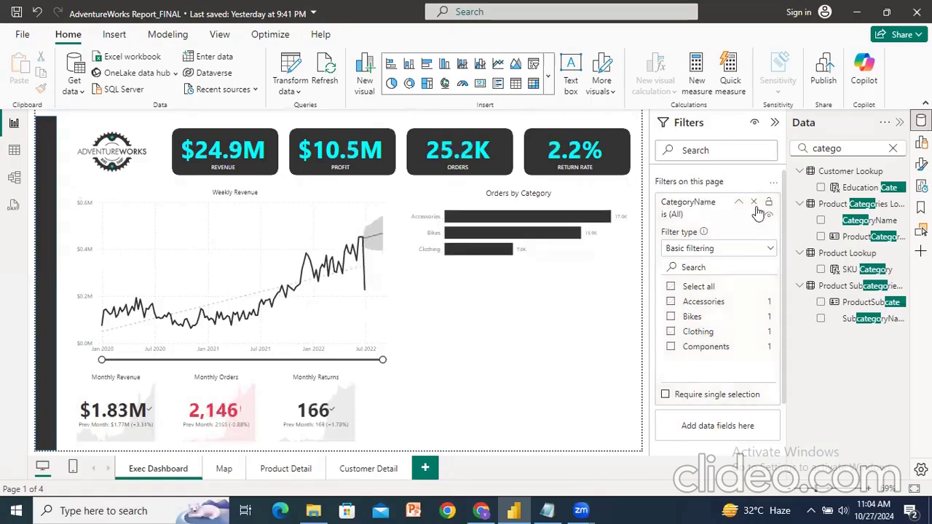
# Limit the page's CategoryName filter to Accessories and clear it again, then remove the filter from the page.
pyautogui.click(670, 302)
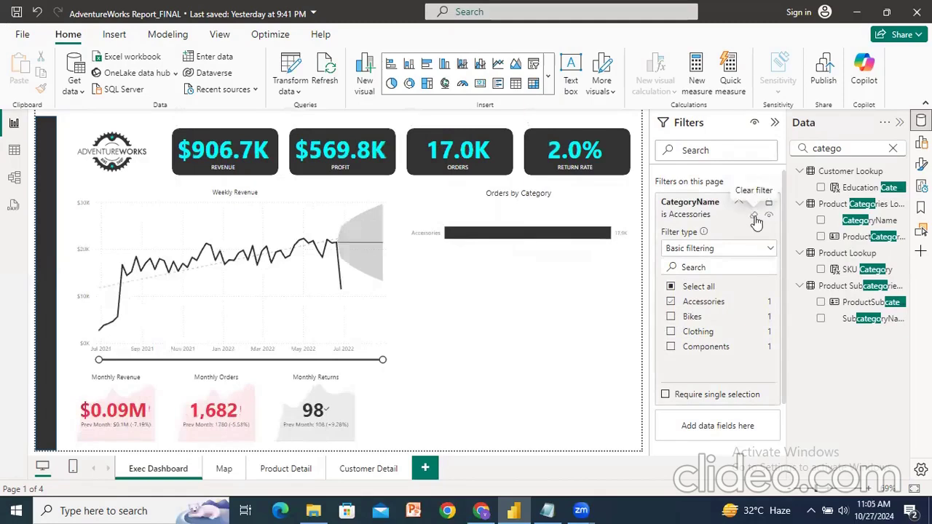
pyautogui.click(755, 218)
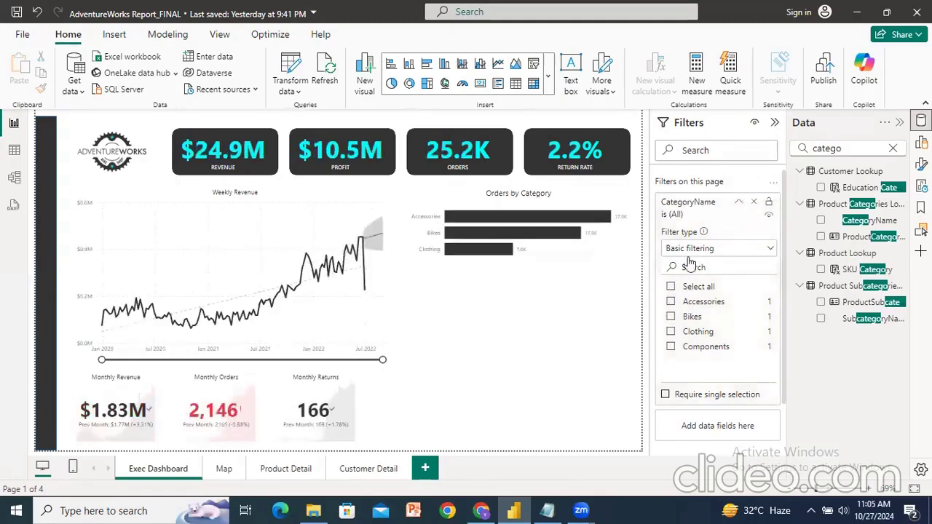
pyautogui.click(671, 288)
pyautogui.click(754, 202)
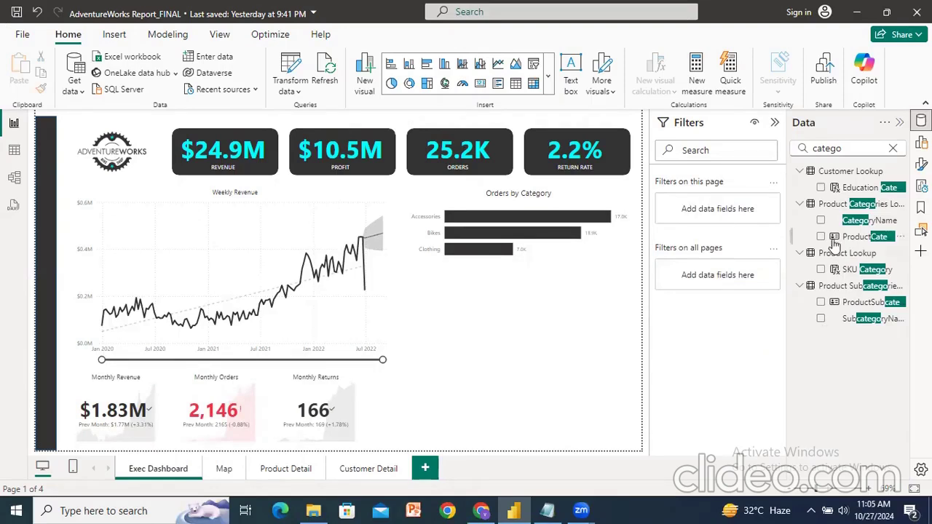
# Add CategoryName as a page-level filter again, examine its Advanced filtering conditions and And/Or options, and remove the filter.
pyautogui.moveTo(872, 220); pyautogui.dragTo(717, 210)
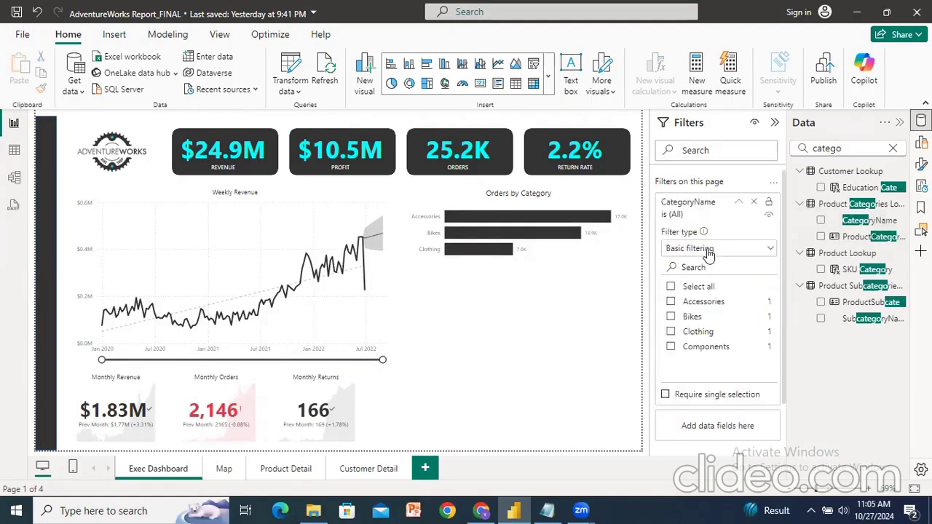
pyautogui.click(709, 250)
pyautogui.click(701, 269)
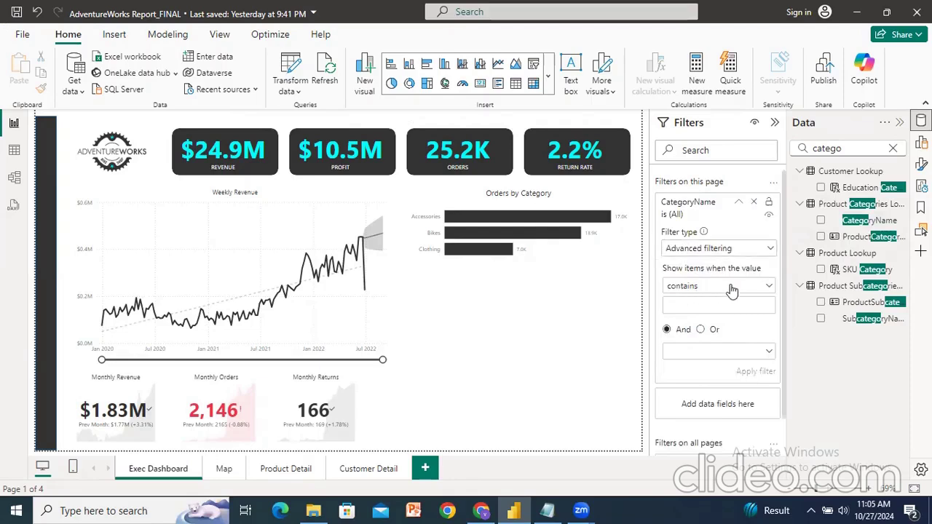
pyautogui.click(732, 288)
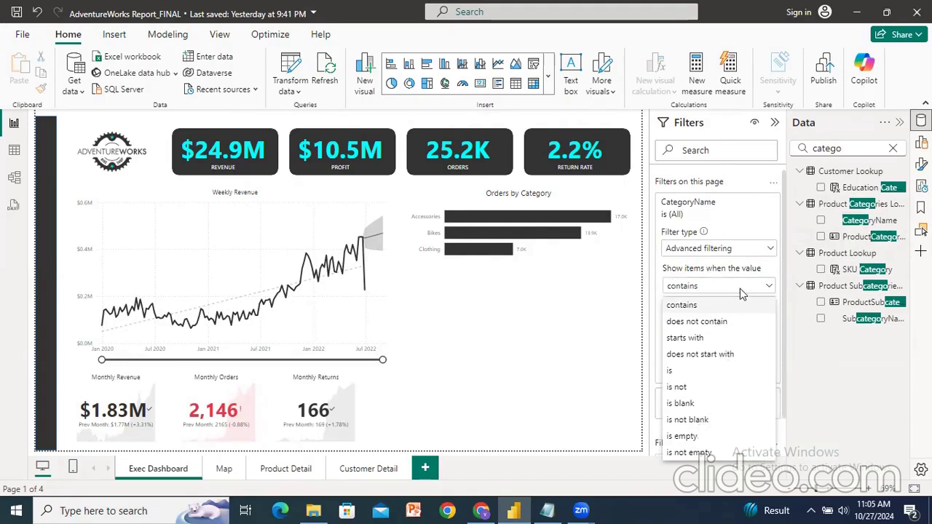
pyautogui.click(703, 283)
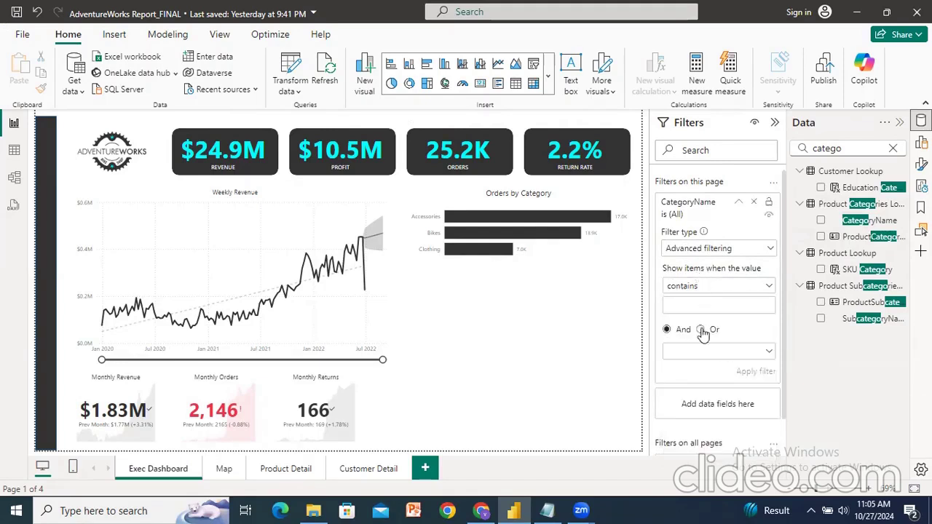
pyautogui.click(667, 329)
pyautogui.click(701, 329)
pyautogui.click(751, 204)
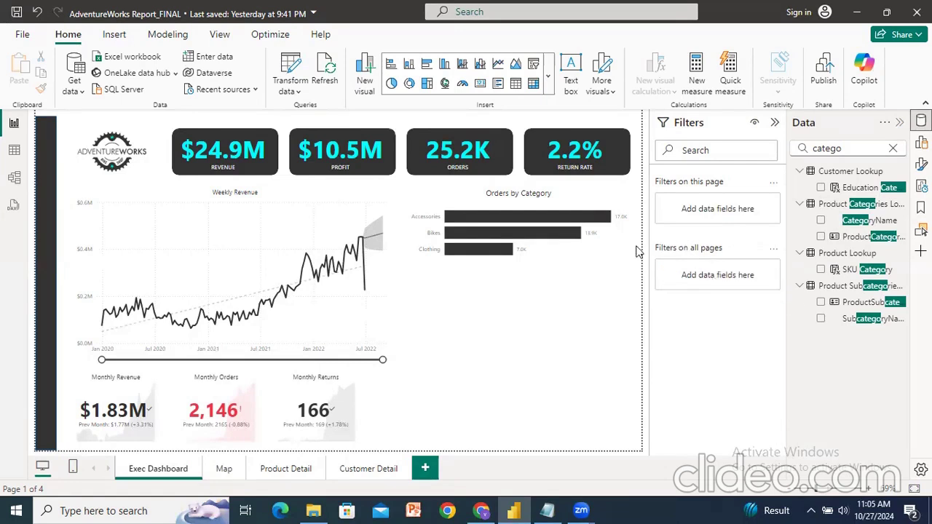
# Filter the Exec Dashboard page by CategoryName to Accessories, compare with the Customer Detail page, and remove the page filter.
pyautogui.moveTo(866, 220); pyautogui.dragTo(728, 211)
pyautogui.click(671, 303)
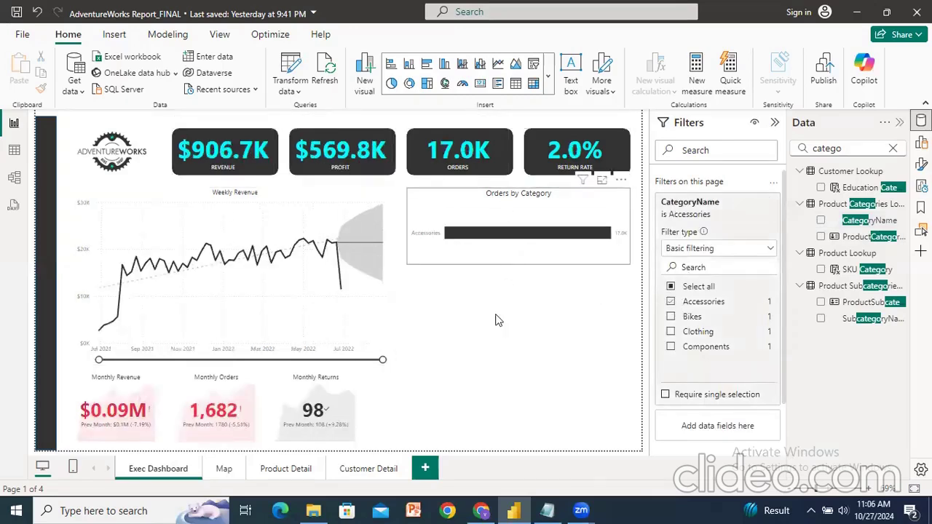
pyautogui.click(368, 469)
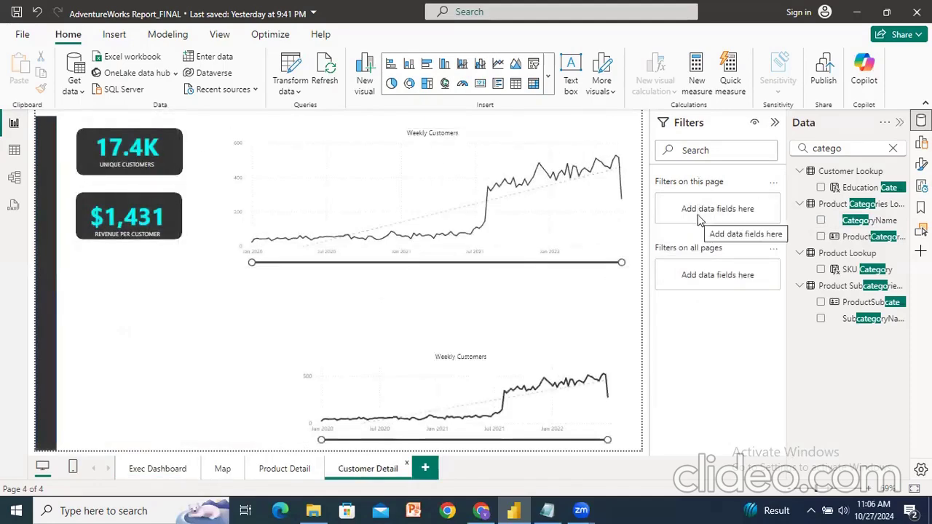
pyautogui.click(139, 469)
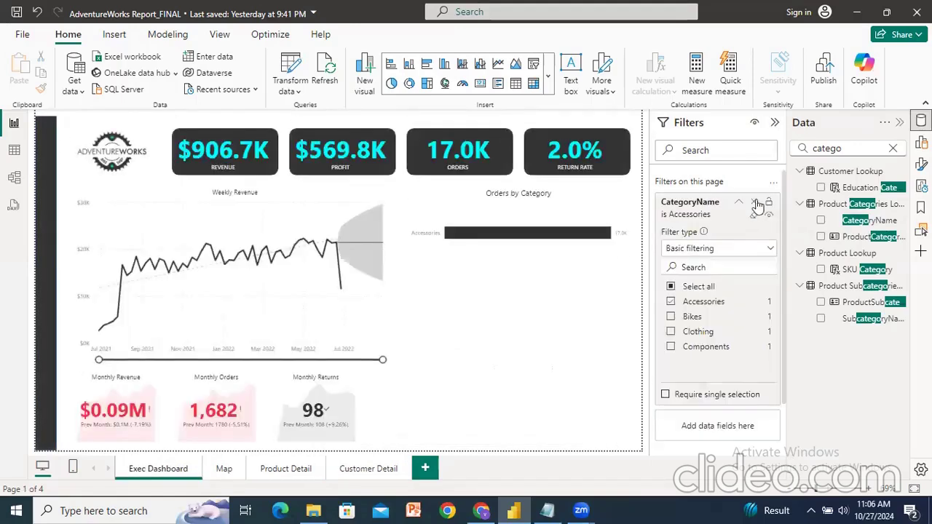
pyautogui.click(754, 202)
# Add CategoryName as a filter on all pages limited to Accessories, and check its effect on the Customer Detail page.
pyautogui.moveTo(872, 226); pyautogui.dragTo(719, 275)
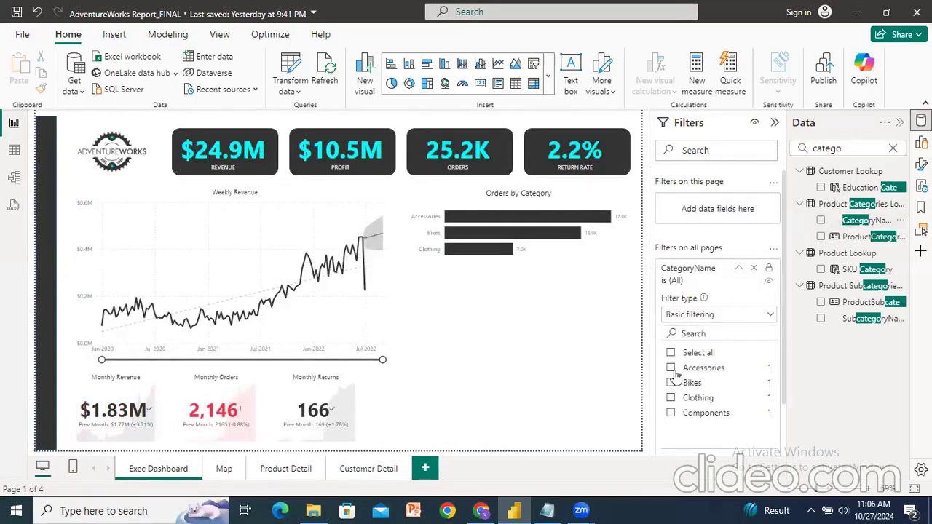
pyautogui.click(671, 370)
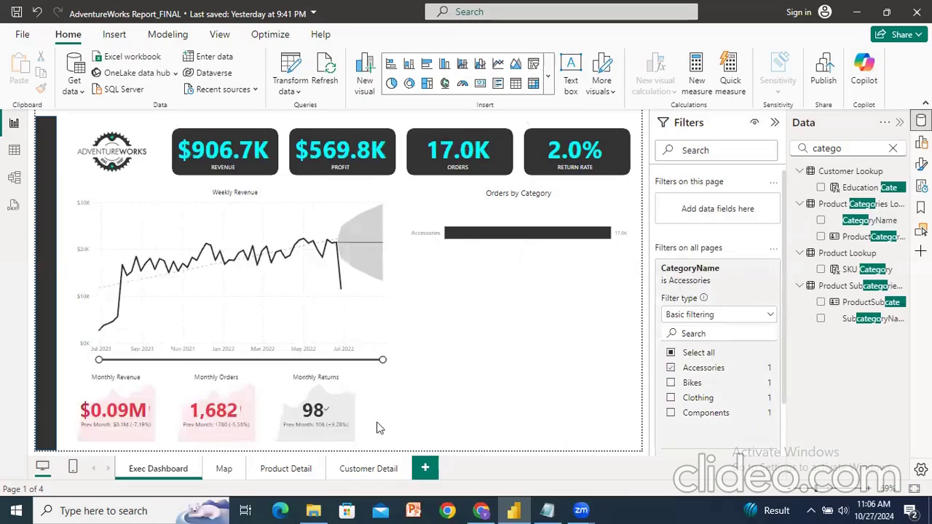
pyautogui.click(353, 471)
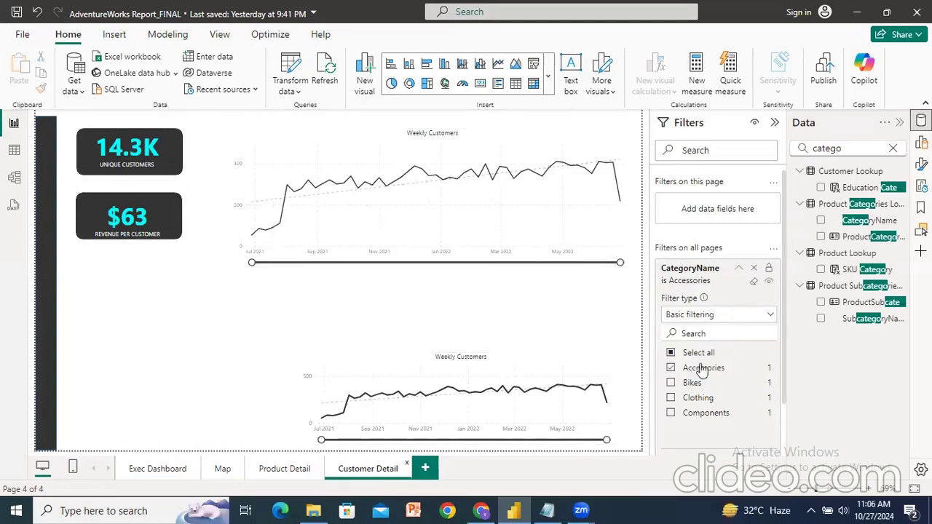
# Clear the all-pages CategoryName filter, switch it to Advanced filtering to view the options, and remove it.
pyautogui.click(753, 283)
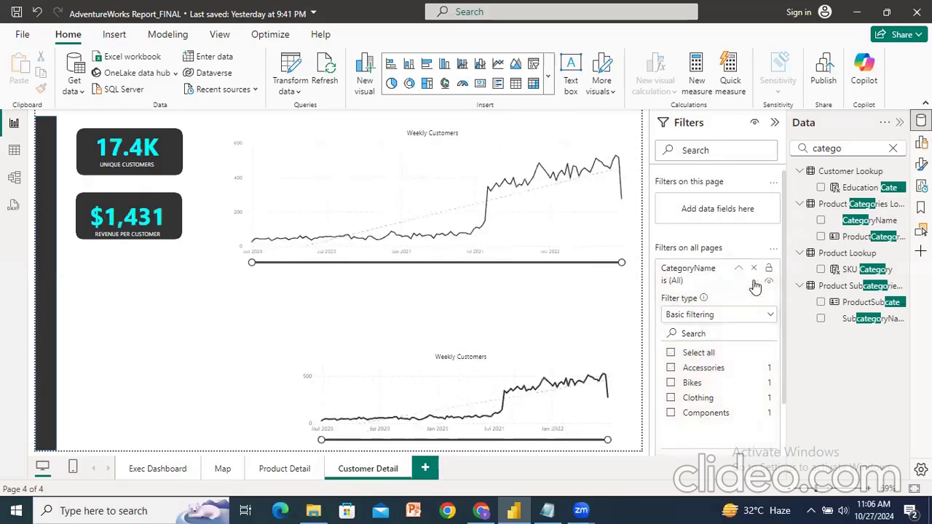
pyautogui.click(703, 318)
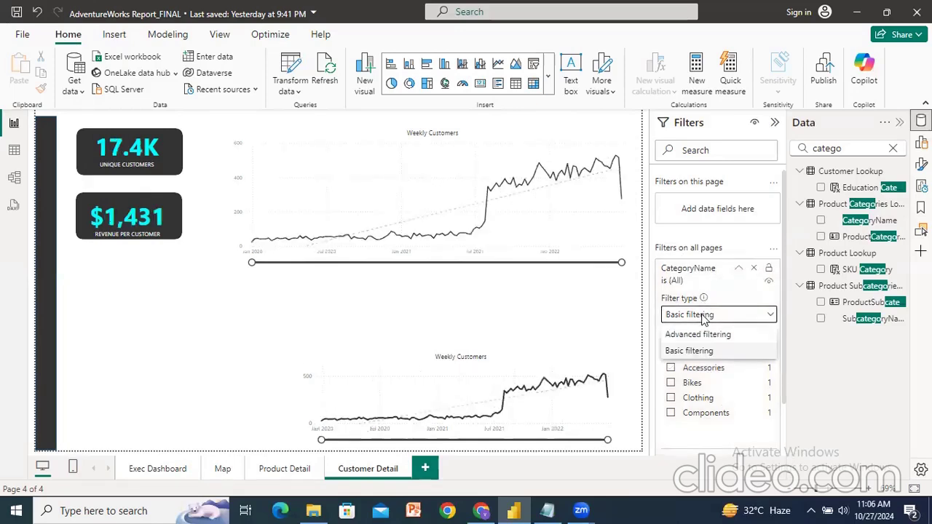
pyautogui.click(705, 335)
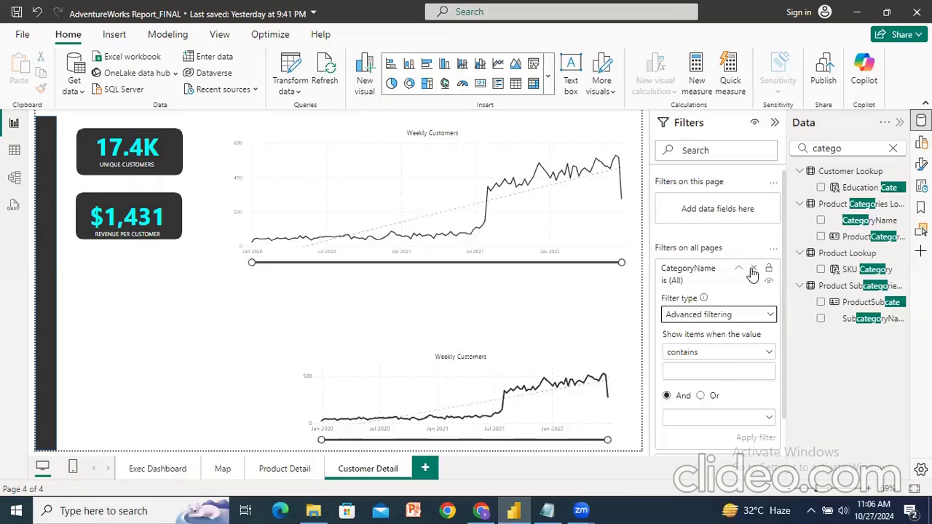
pyautogui.click(753, 270)
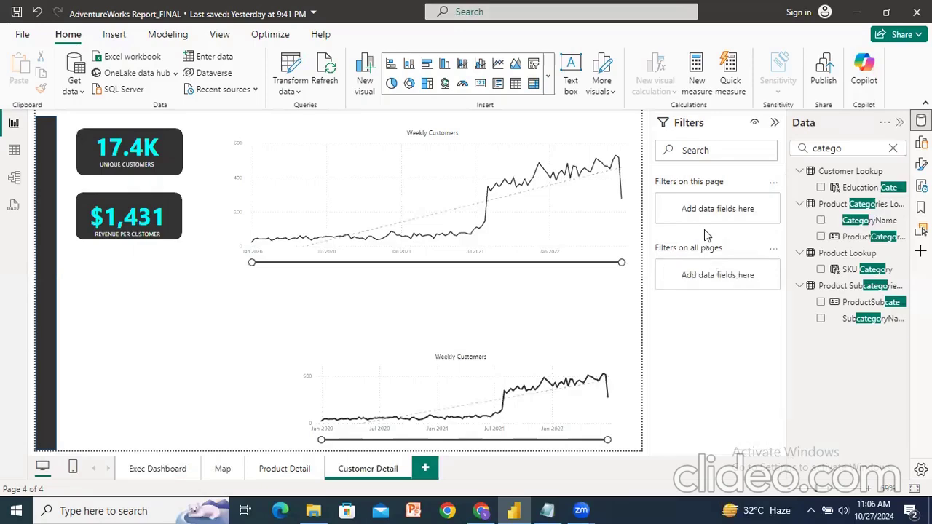
# Add CategoryName as a page-level filter on the Customer Detail page, look at its filter type, and remove it.
pyautogui.moveTo(866, 219); pyautogui.dragTo(726, 207)
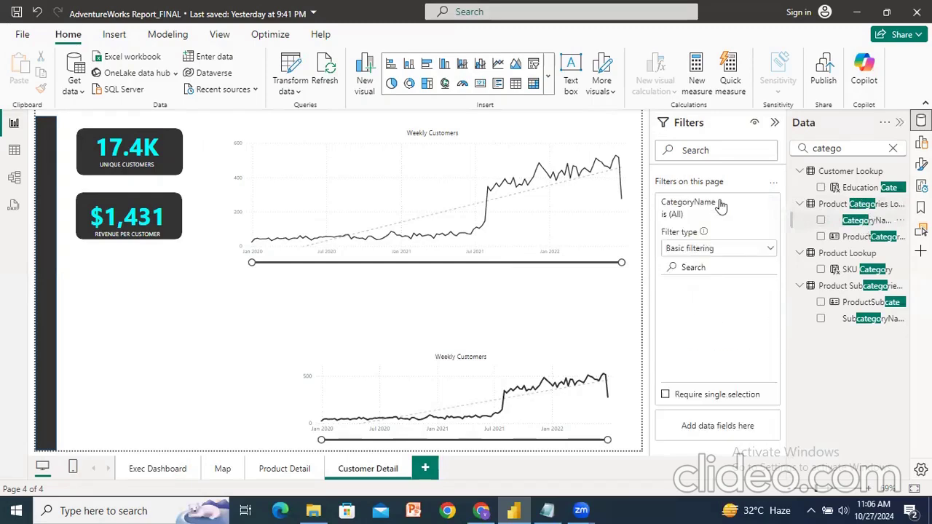
pyautogui.click(698, 249)
pyautogui.click(755, 202)
pyautogui.click(755, 202)
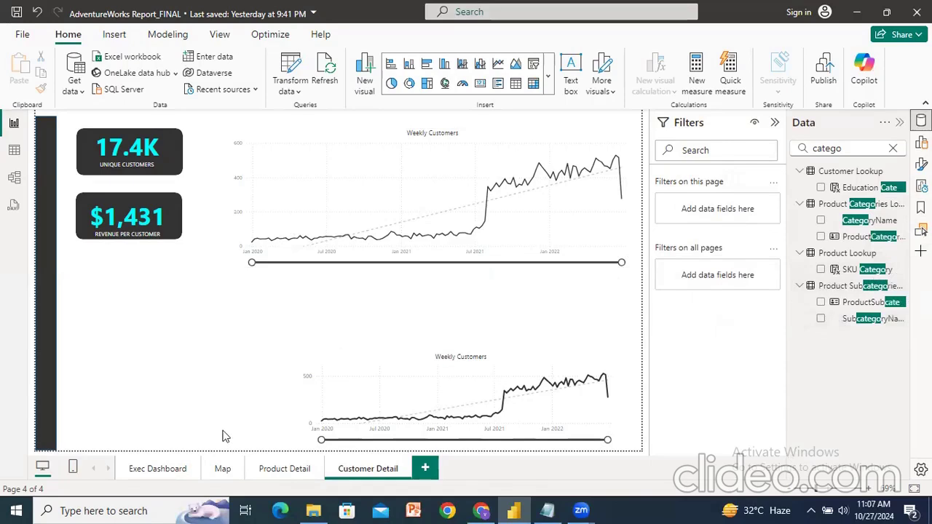
# Return to the Exec Dashboard page, search the data fields for "tot" and try to add Total Orders as a page-level filter.
pyautogui.click(158, 468)
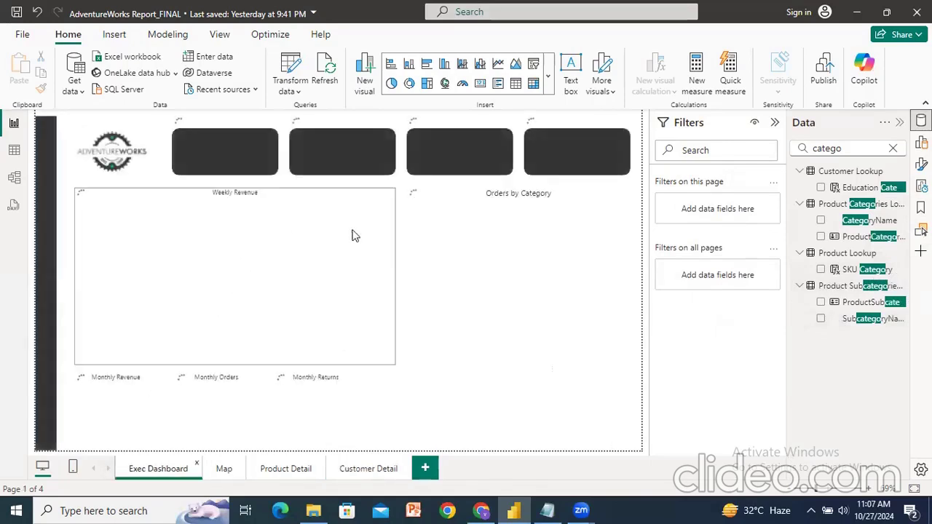
pyautogui.click(894, 148)
pyautogui.write('tot')
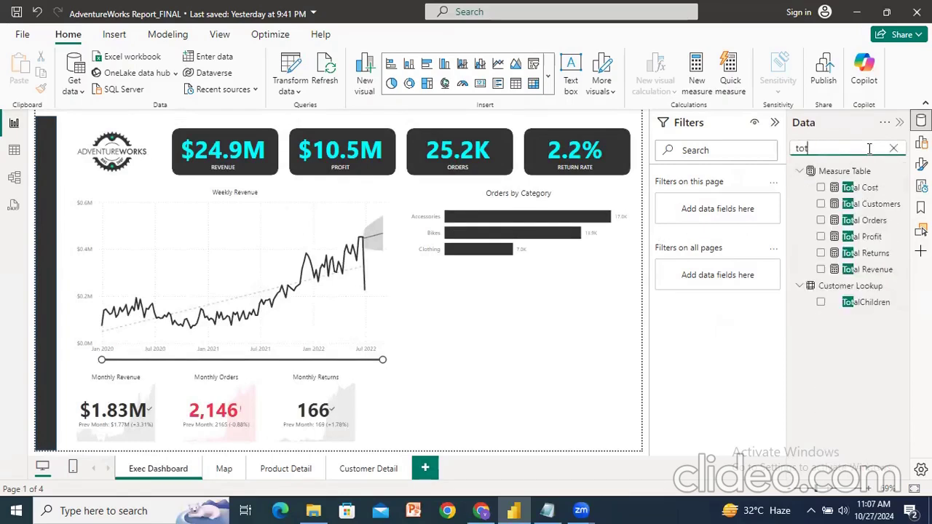
pyautogui.moveTo(864, 219); pyautogui.dragTo(731, 209)
pyautogui.moveTo(836, 220); pyautogui.dragTo(724, 208)
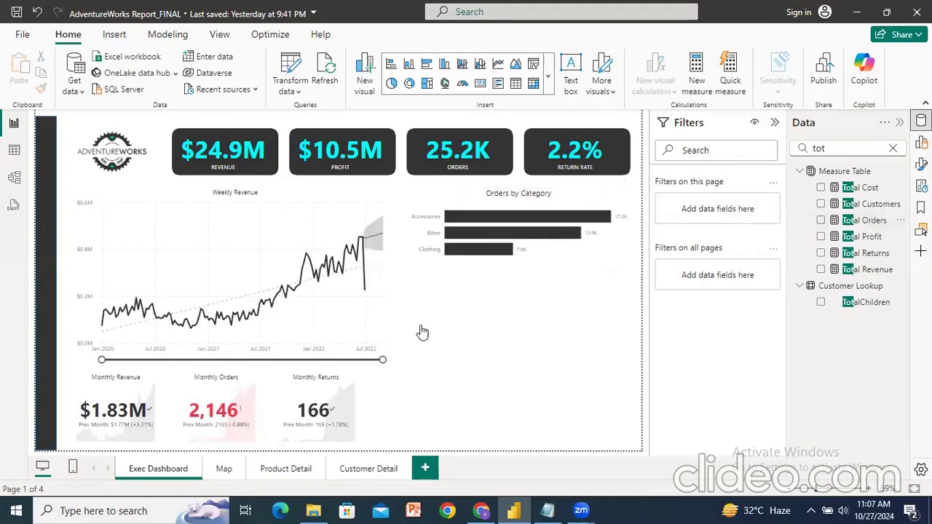
# Check the Orders by Category chart's fields, then try to add Total Orders to the page filters and the all-pages filters.
pyautogui.click(426, 205)
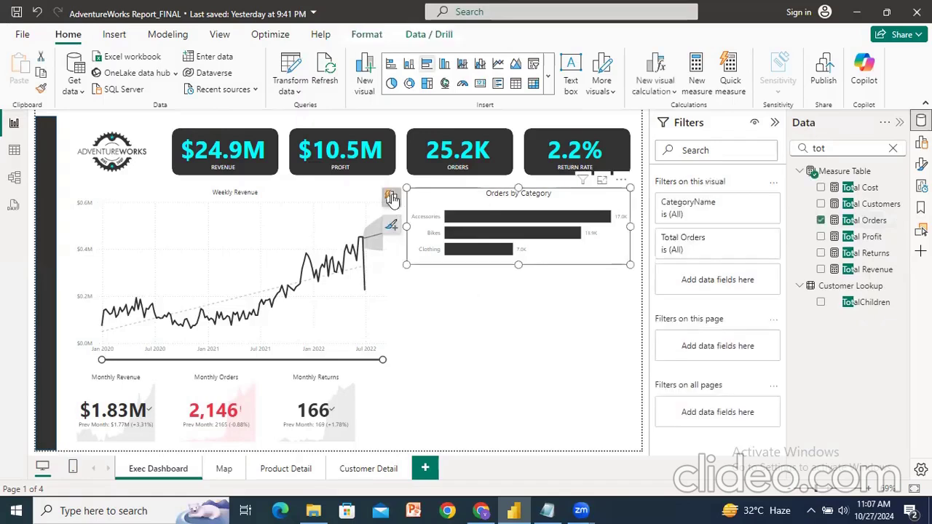
pyautogui.click(392, 199)
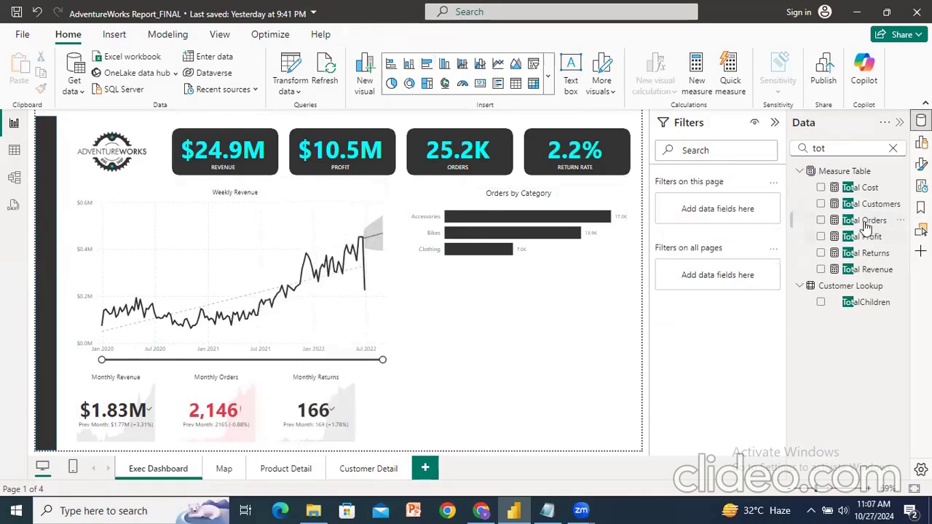
pyautogui.moveTo(864, 225); pyautogui.dragTo(736, 211)
pyautogui.moveTo(868, 221); pyautogui.dragTo(725, 284)
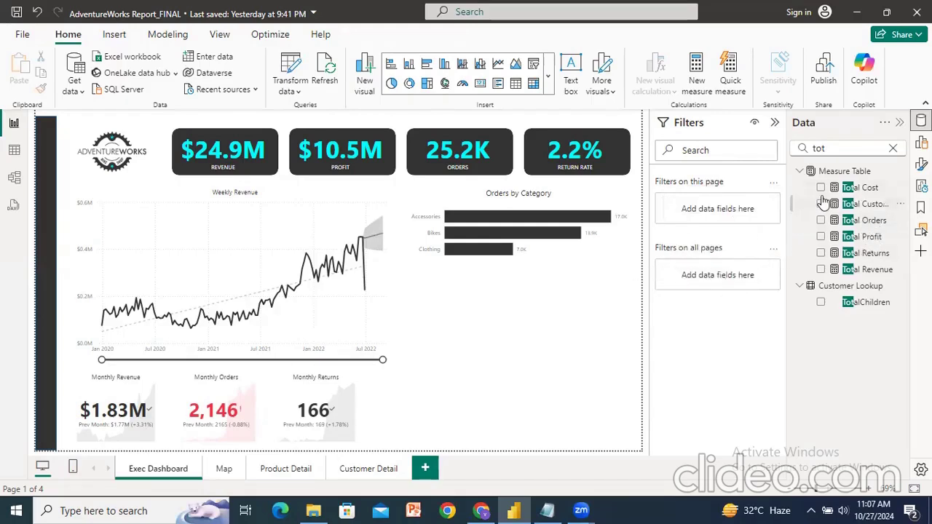
pyautogui.moveTo(822, 204); pyautogui.dragTo(793, 223)
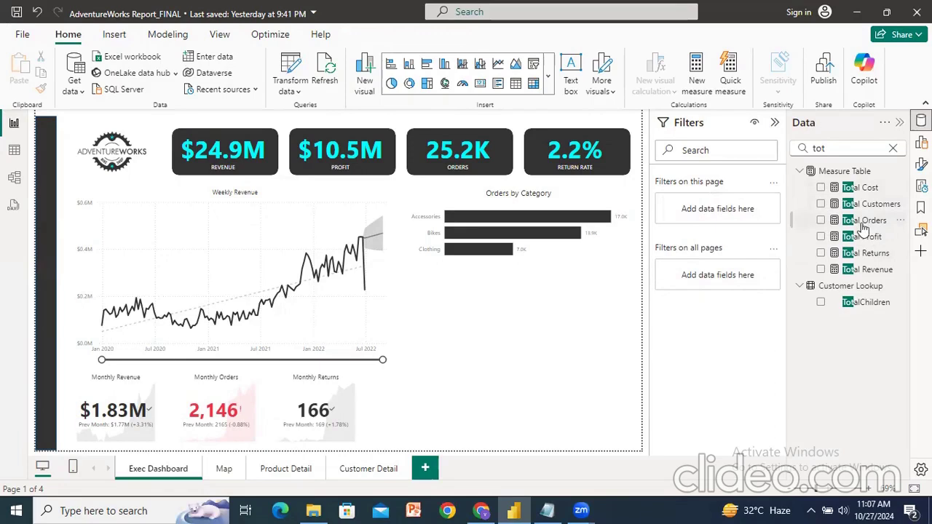
# Search the data fields for "cat", add CategoryName as a filter on the Exec Dashboard page and collapse its card.
pyautogui.click(893, 148)
pyautogui.click(836, 151)
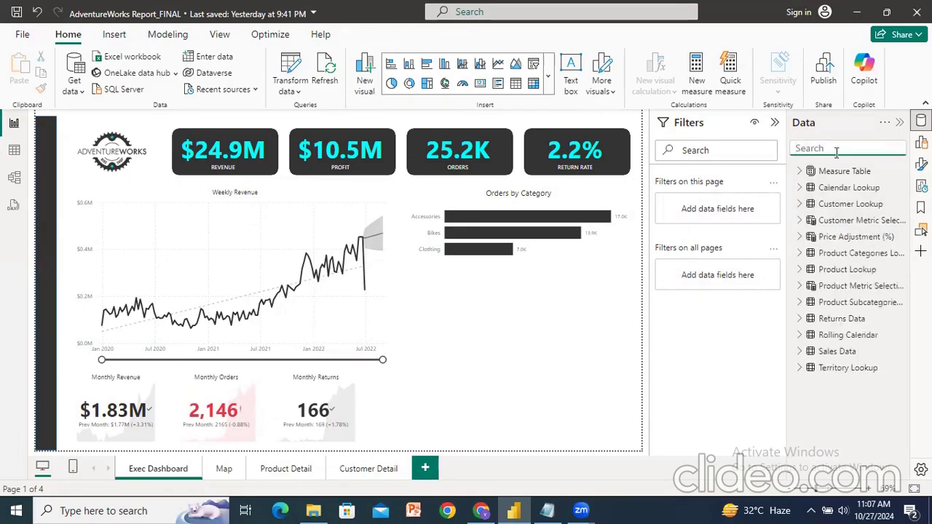
pyautogui.write('cat')
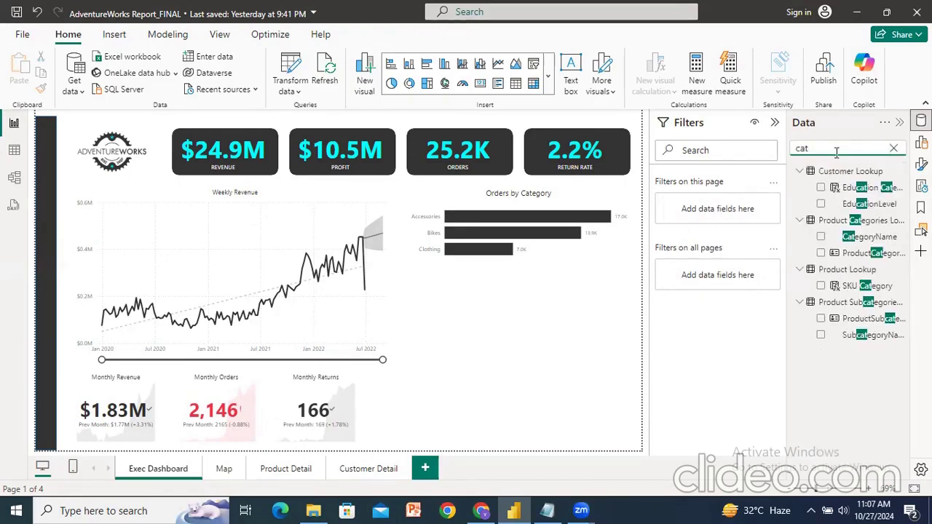
pyautogui.moveTo(869, 237); pyautogui.dragTo(743, 210)
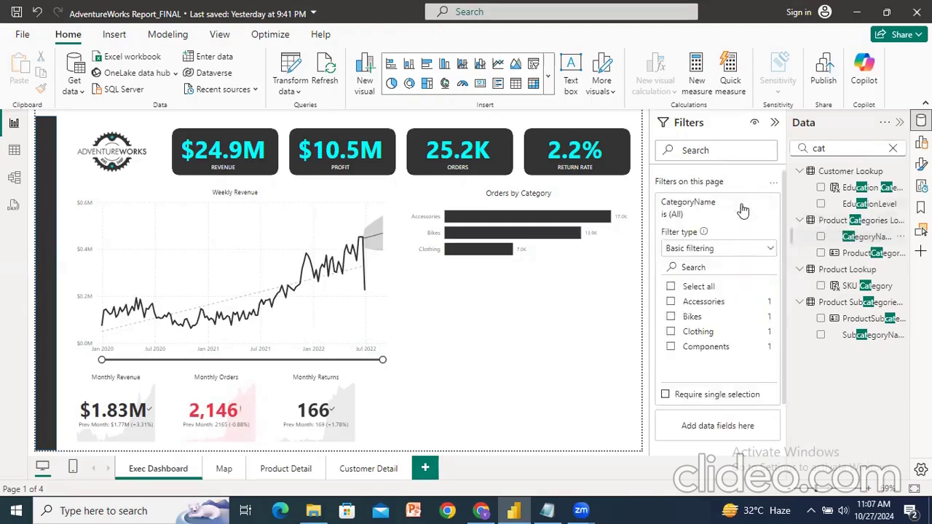
pyautogui.scroll(-2, 729, 342)
pyautogui.scroll(2, 728, 341)
pyautogui.click(738, 202)
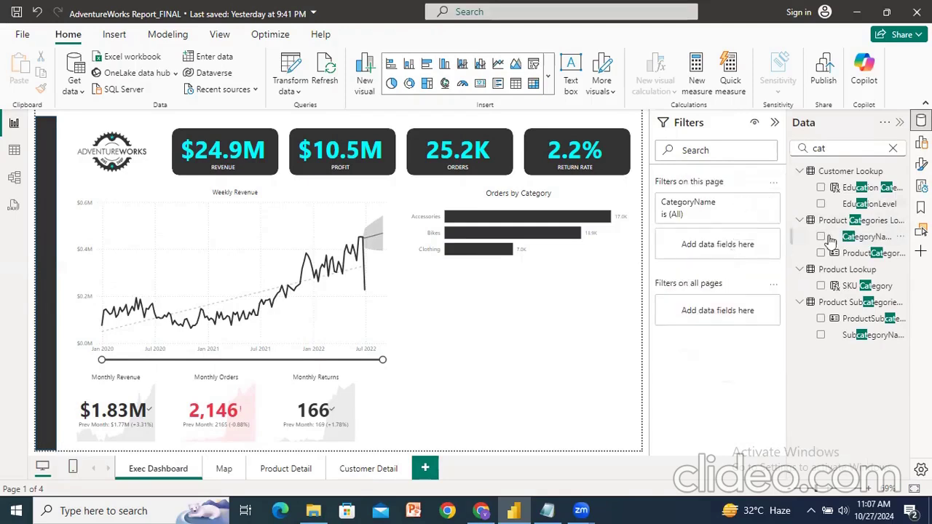
# Search the data fields for "tot" and try to add Total Orders to the page filters alongside CategoryName.
pyautogui.click(892, 150)
pyautogui.write('tot')
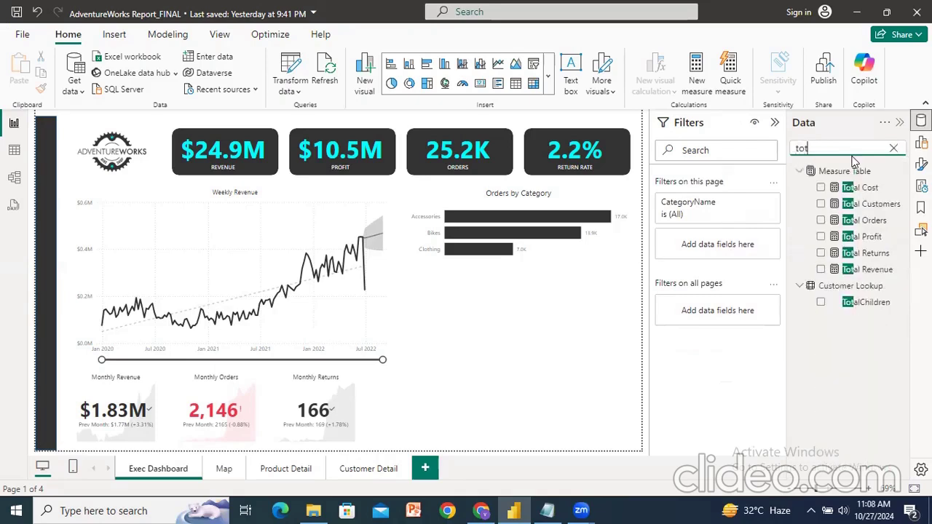
pyautogui.moveTo(876, 227); pyautogui.dragTo(718, 244)
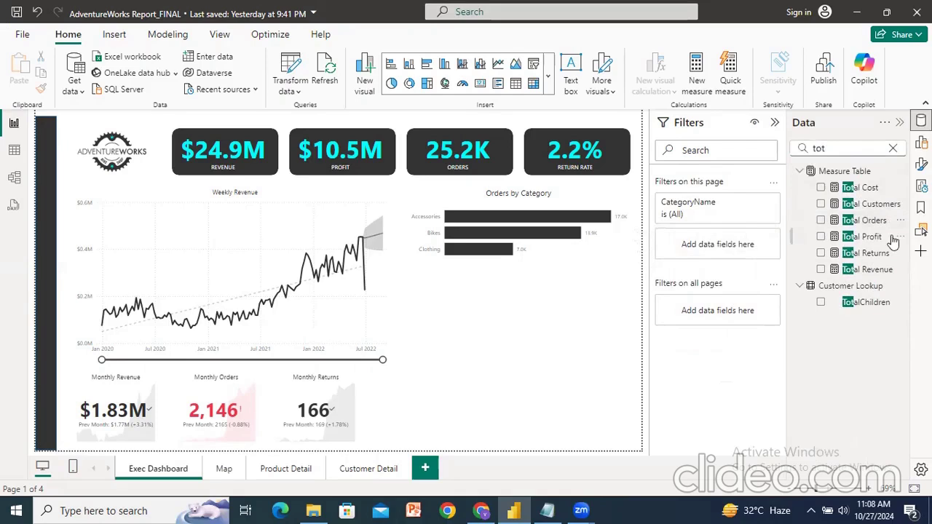
pyautogui.moveTo(859, 220); pyautogui.dragTo(761, 215)
pyautogui.moveTo(730, 218); pyautogui.dragTo(730, 220)
# Search the existing filters for "tota" and clear the search.
pyautogui.click(705, 148)
pyautogui.write('tota')
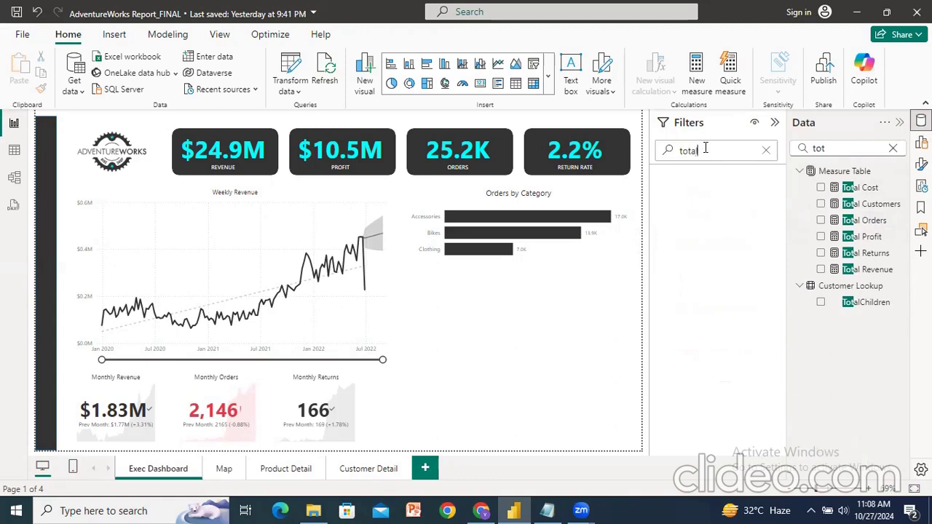
pyautogui.press('BackSpace')
pyautogui.press('BackSpace')
pyautogui.press('BackSpace')
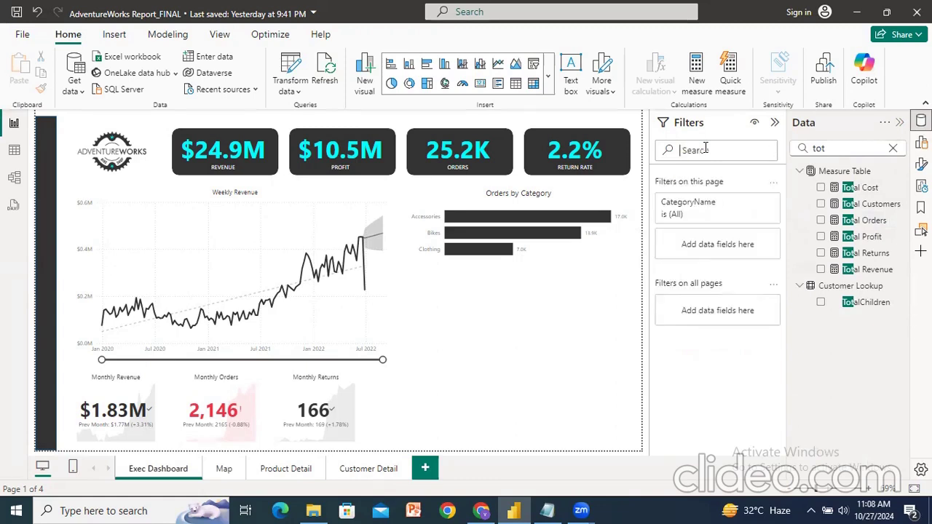
# Expand the CategoryName page filter and turn on Require single selection.
pyautogui.click(690, 211)
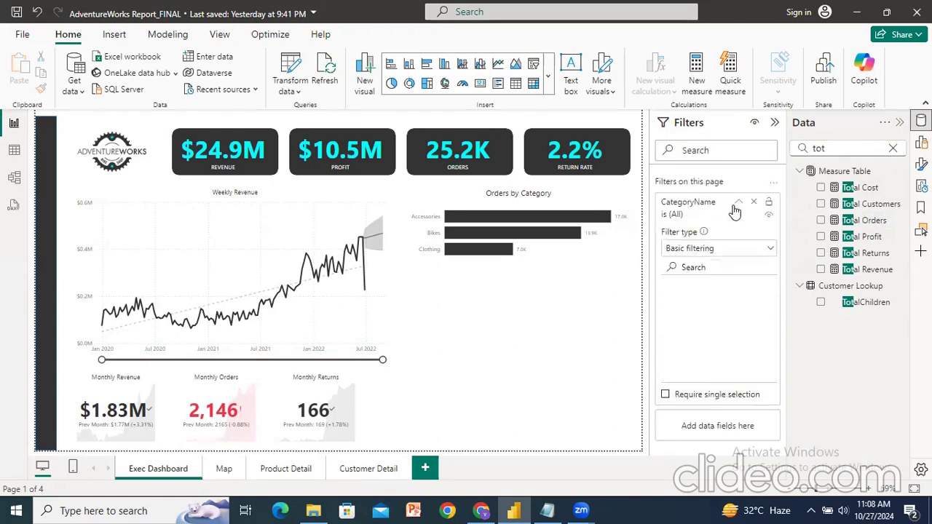
pyautogui.click(715, 267)
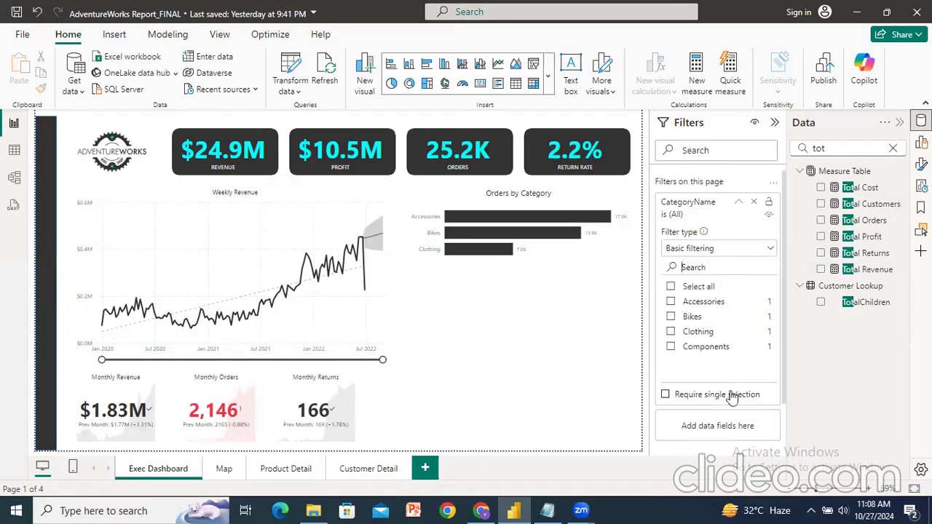
pyautogui.click(666, 395)
pyautogui.scroll(-1, 758, 332)
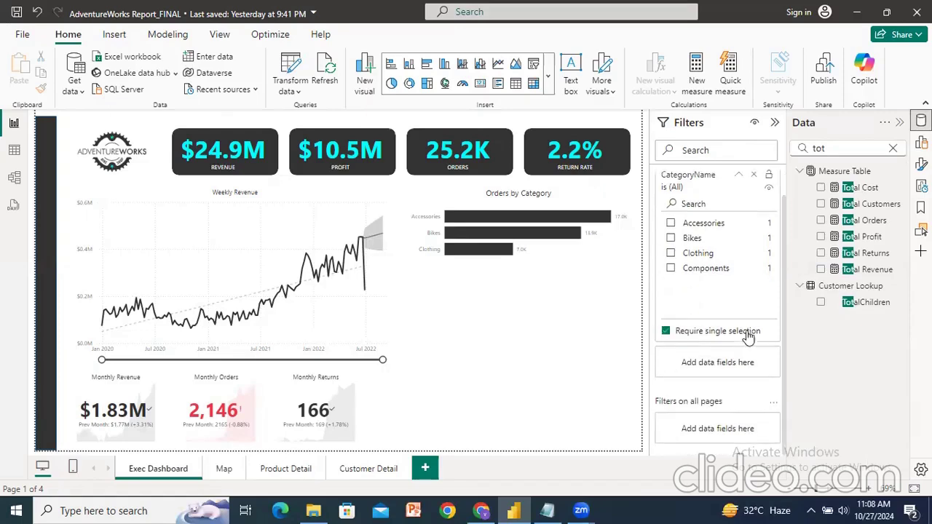
# Try to add Total Orders and Total Returns to the page filters, and remove the Country filter from all pages.
pyautogui.moveTo(874, 223); pyautogui.dragTo(714, 369)
pyautogui.moveTo(864, 256); pyautogui.dragTo(714, 374)
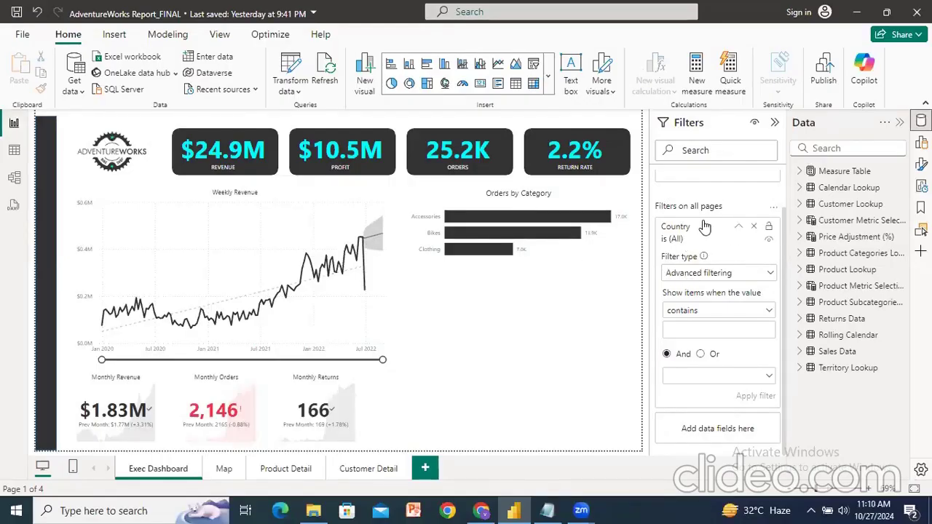
pyautogui.click(762, 226)
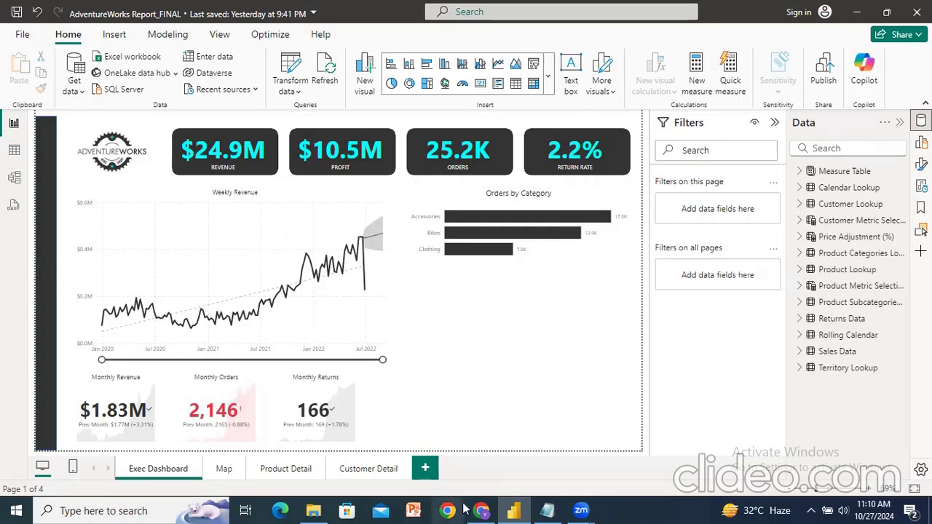
# On the Customer Detail page, delete the lower, smaller Weekly Customers chart and reduce the height of the remaining one.
pyautogui.click(385, 468)
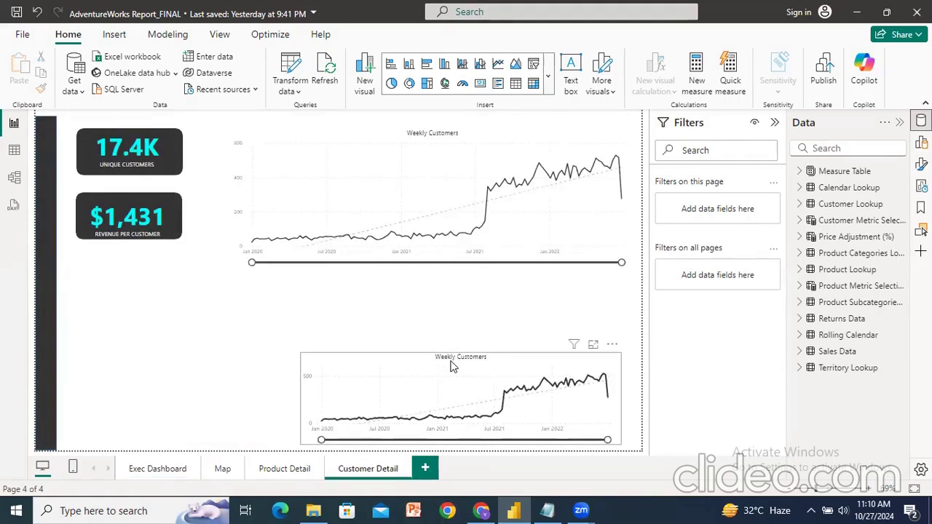
pyautogui.click(611, 343)
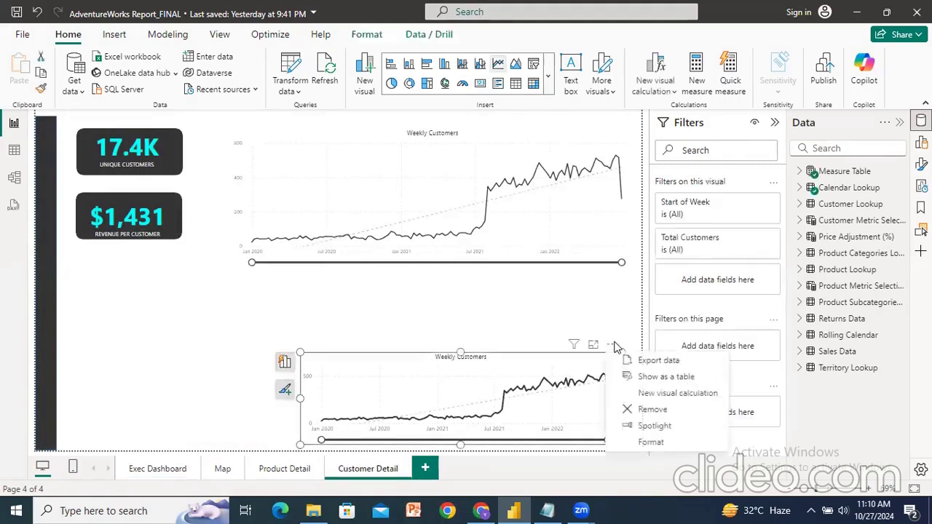
pyautogui.click(653, 409)
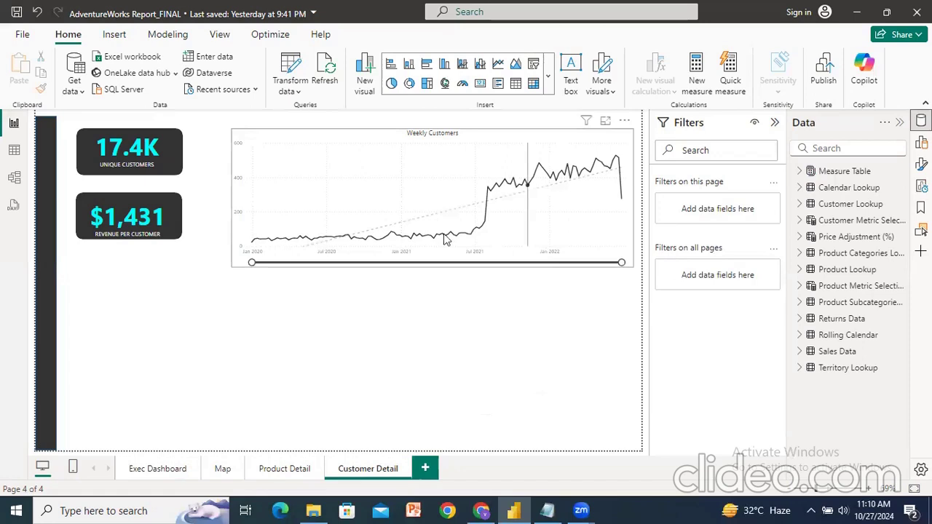
pyautogui.click(328, 140)
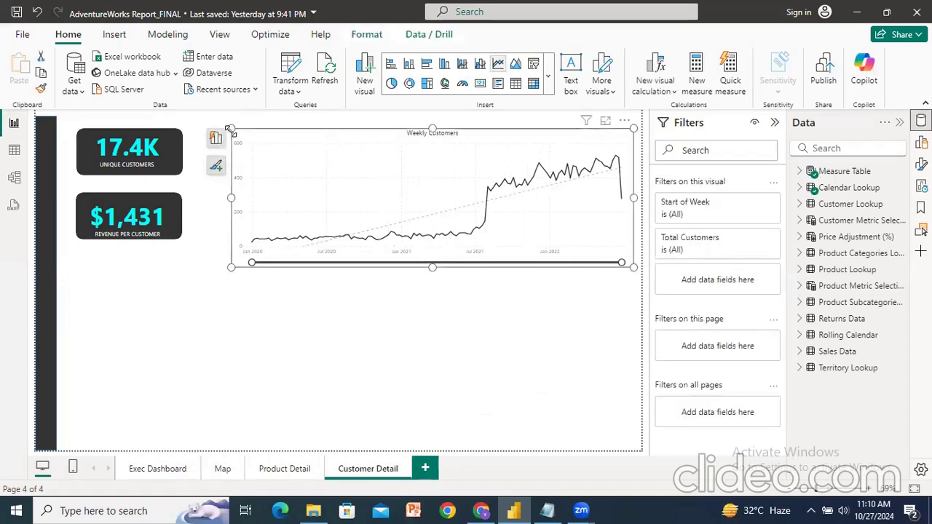
pyautogui.moveTo(432, 267); pyautogui.dragTo(432, 243)
pyautogui.click(281, 299)
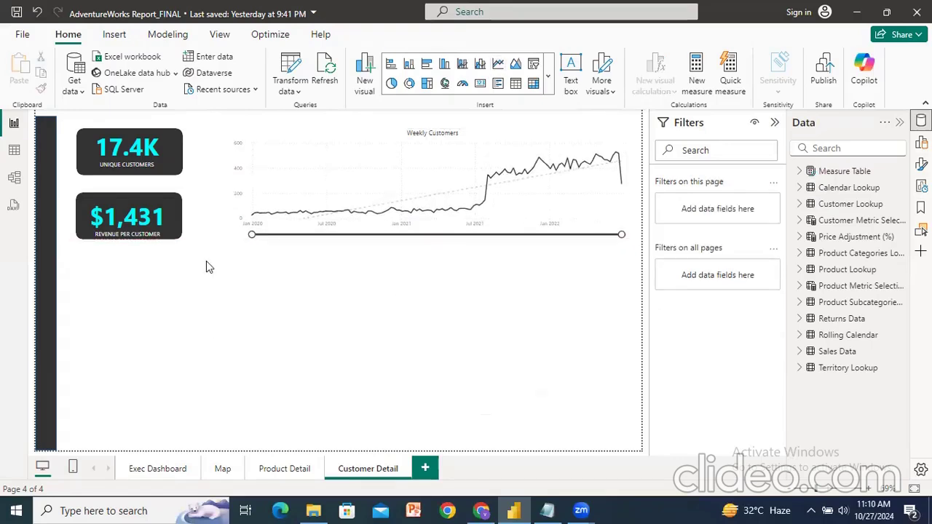
# Insert a donut chart below the Revenue per Customer card and resize it to match the card's width.
pyautogui.click(113, 34)
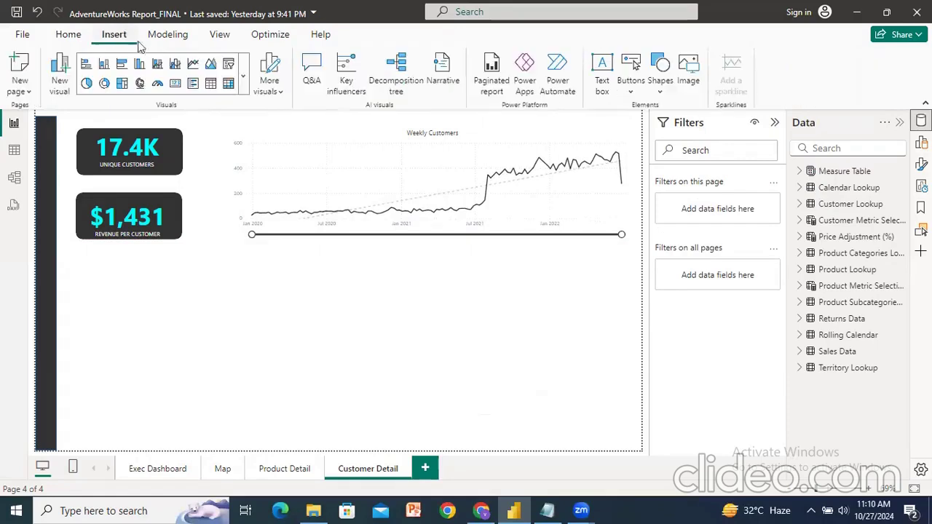
pyautogui.click(104, 84)
pyautogui.moveTo(214, 191); pyautogui.dragTo(171, 258)
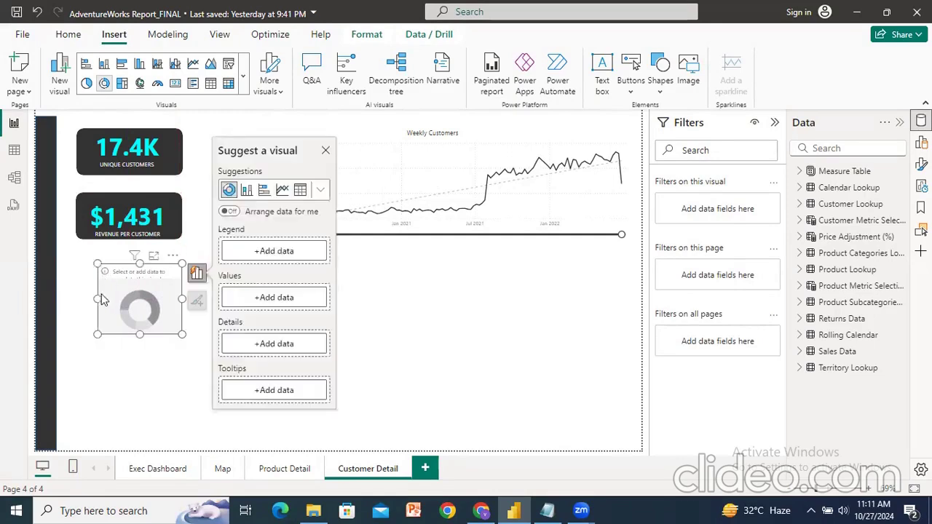
pyautogui.moveTo(97, 300); pyautogui.dragTo(83, 301)
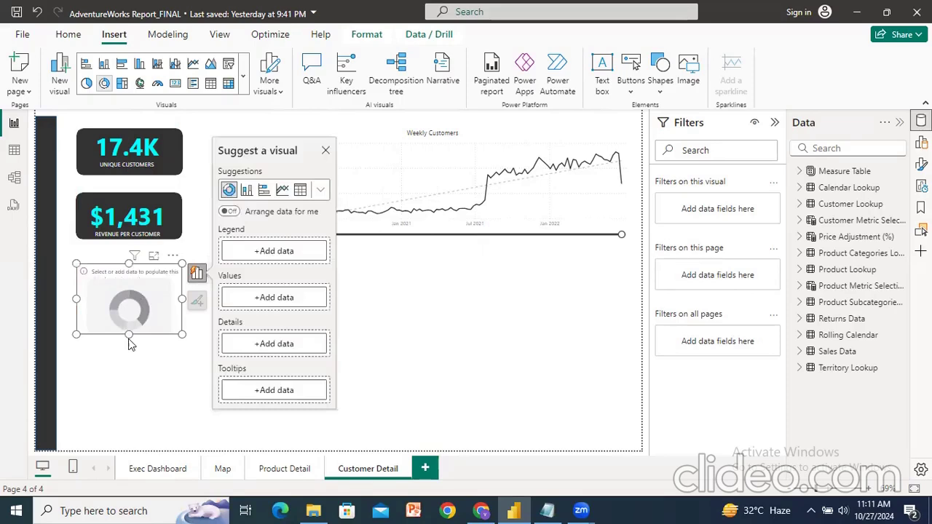
pyautogui.moveTo(129, 344); pyautogui.dragTo(129, 350)
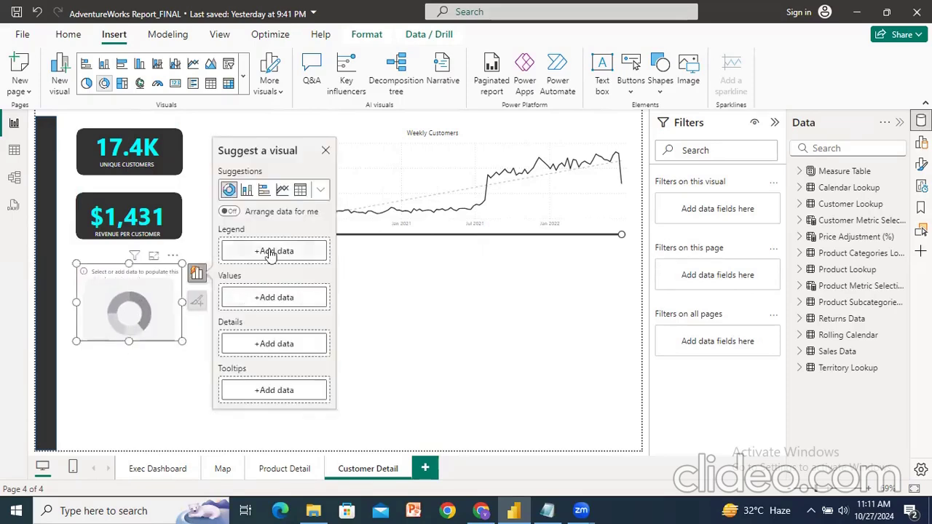
# Set Income Level as the donut chart's legend and Total Orders as its values.
pyautogui.click(291, 250)
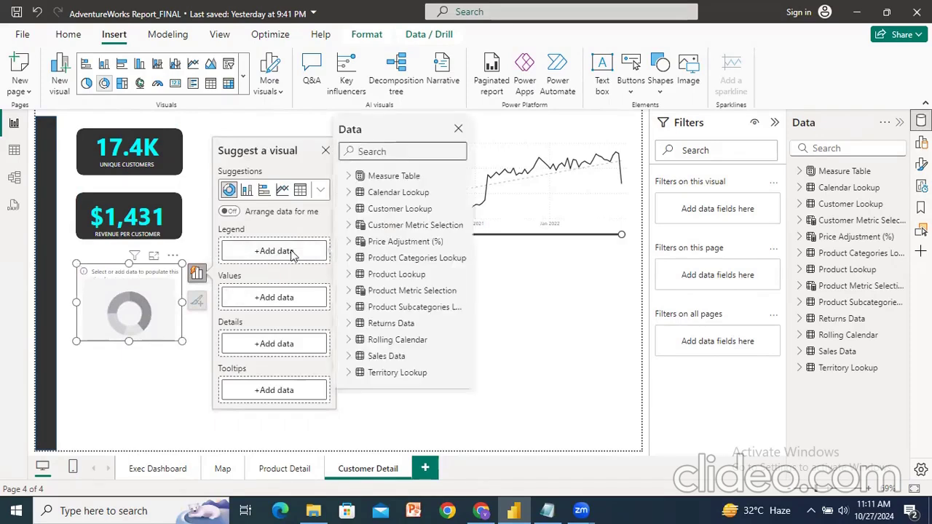
pyautogui.write('inco')
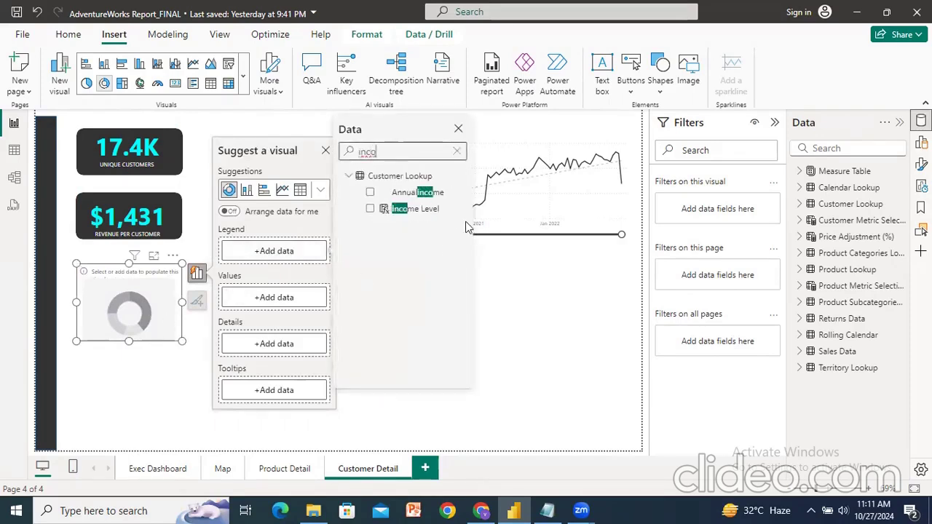
pyautogui.click(421, 209)
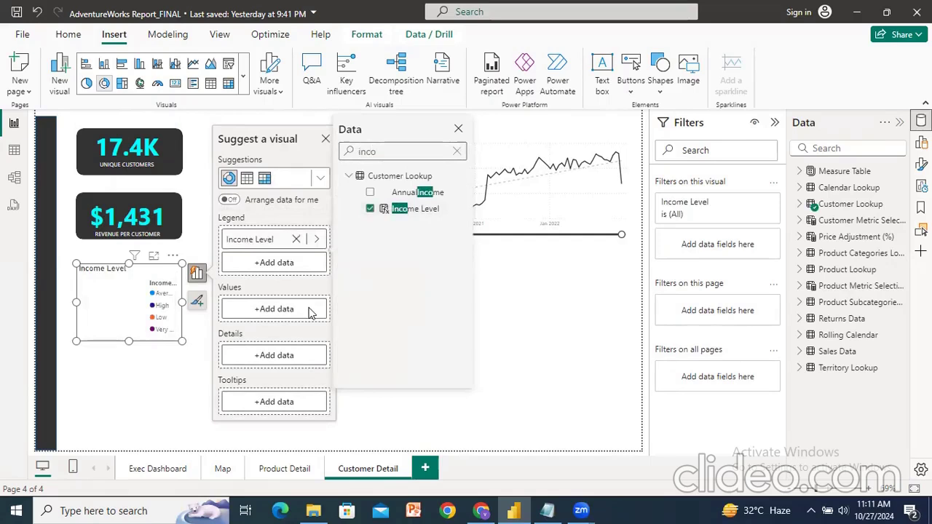
pyautogui.click(282, 312)
pyautogui.click(399, 198)
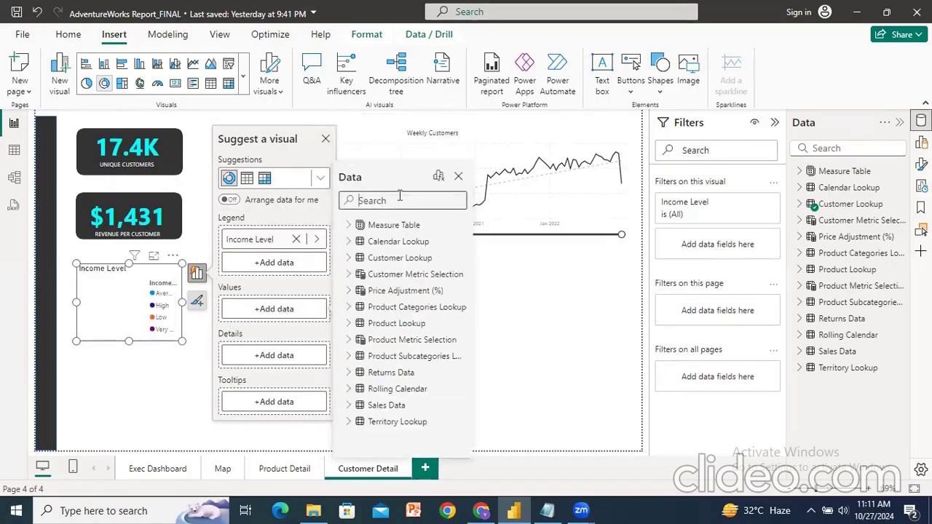
pyautogui.write('tot')
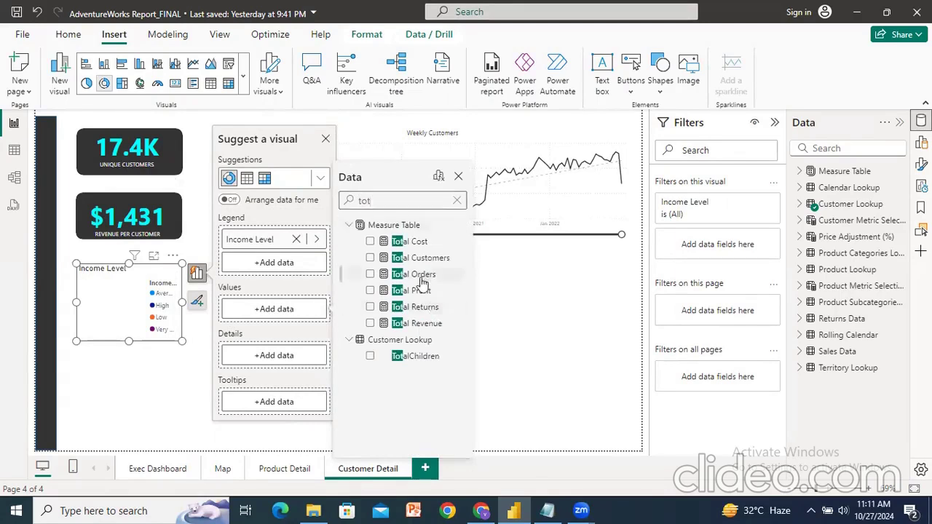
pyautogui.click(422, 279)
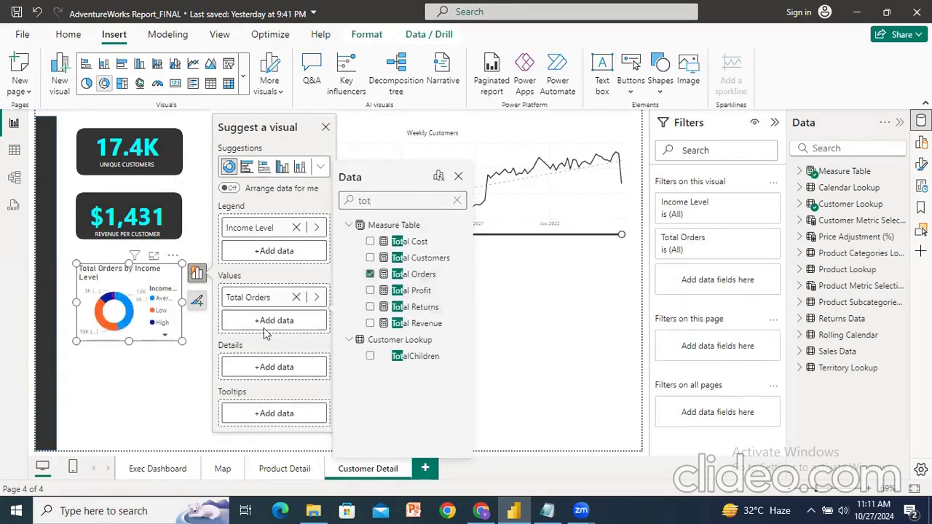
pyautogui.click(186, 370)
pyautogui.click(194, 309)
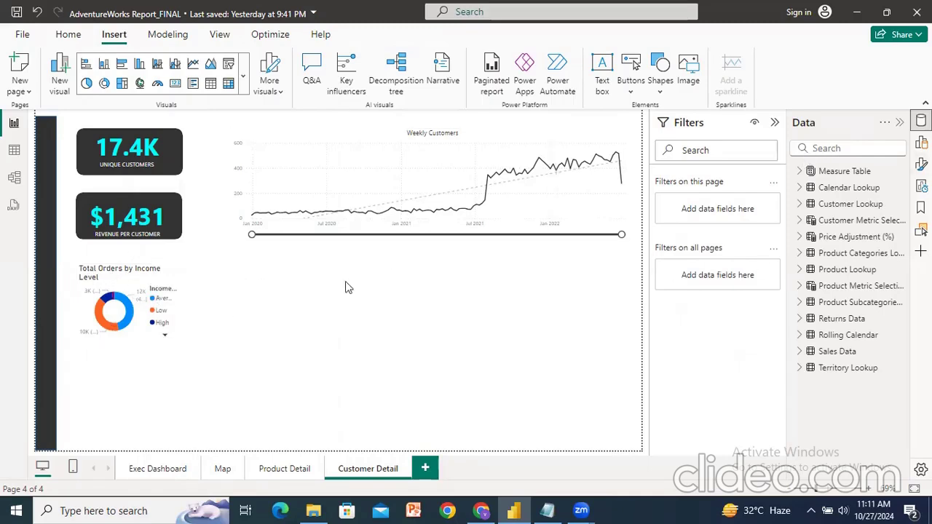
# Change the donut chart's title text to "Orders by Income Level".
pyautogui.click(116, 275)
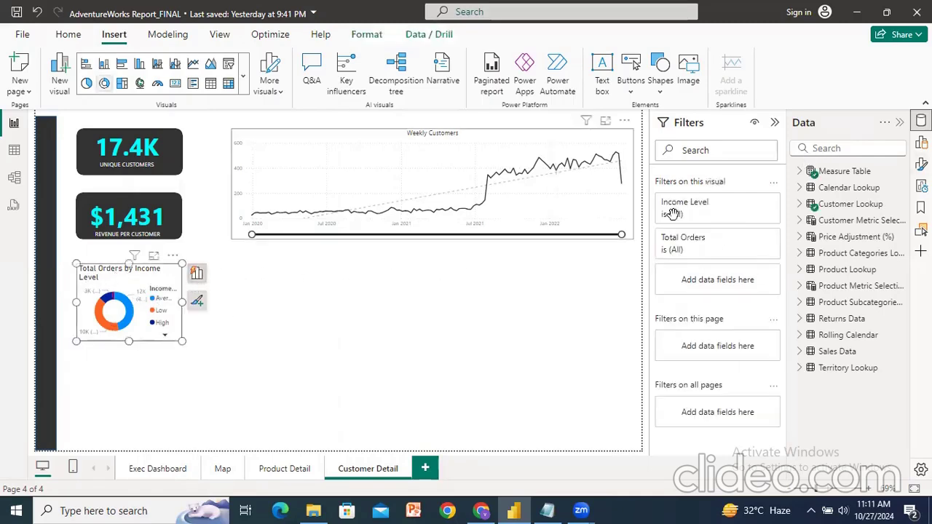
pyautogui.click(921, 164)
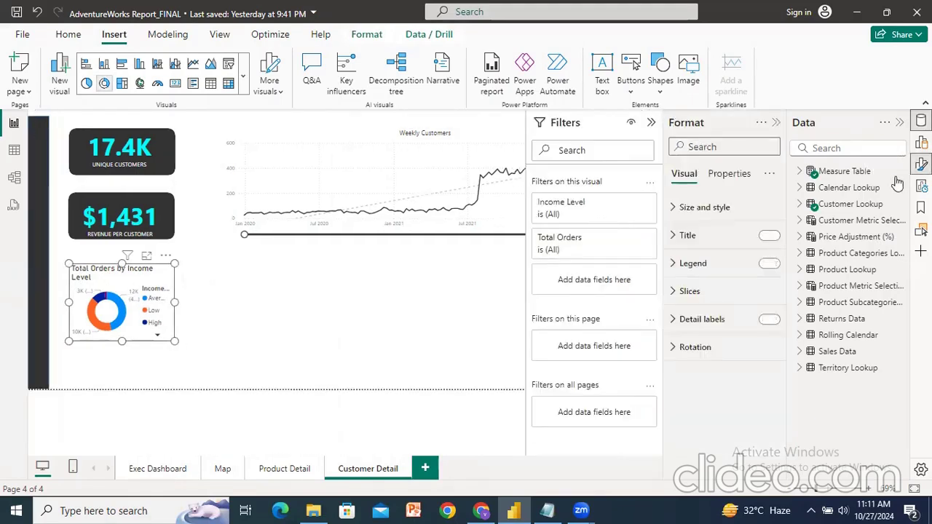
pyautogui.click(899, 122)
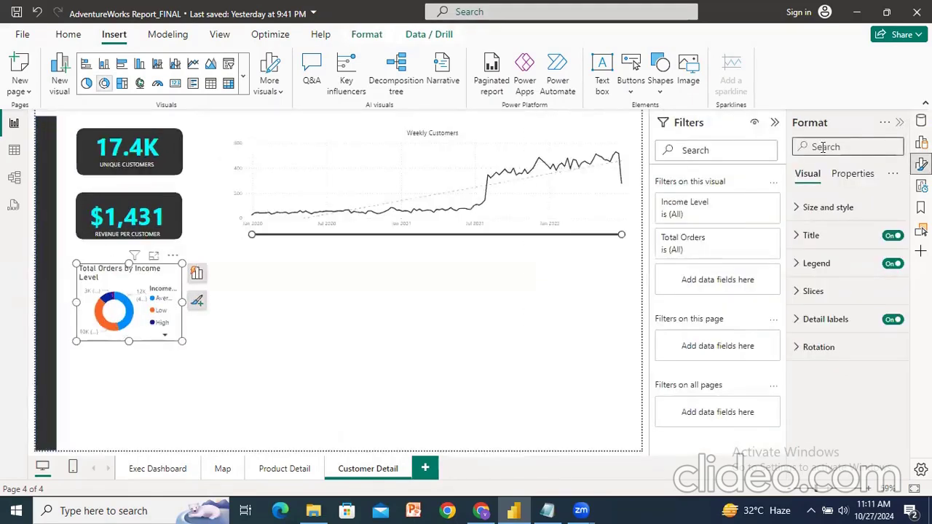
pyautogui.click(776, 122)
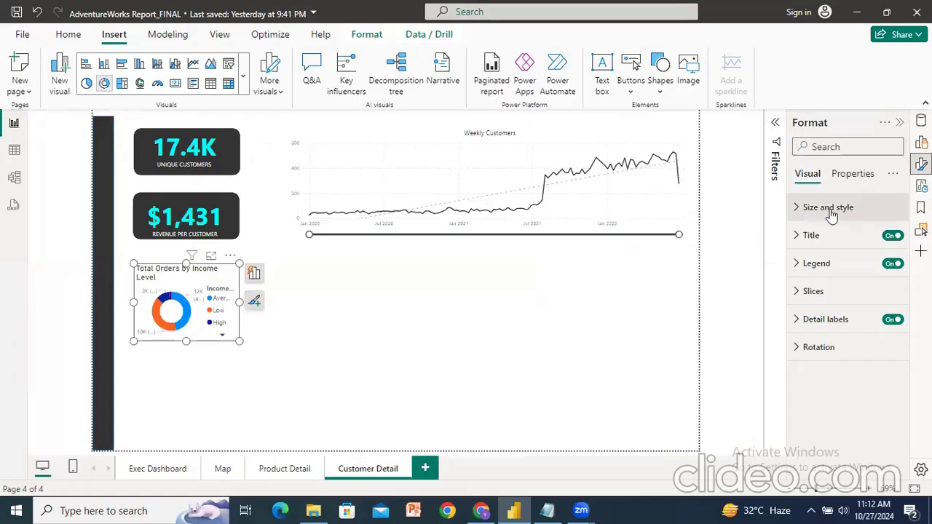
pyautogui.click(795, 235)
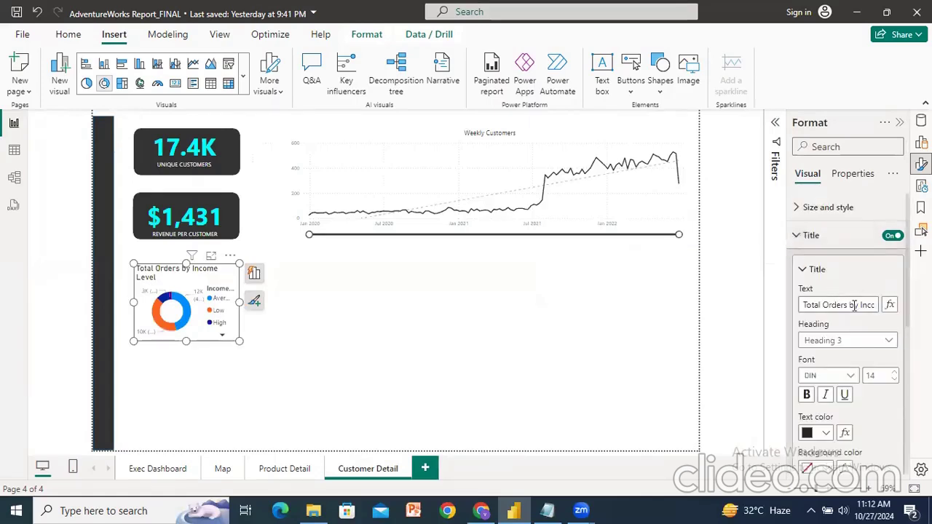
pyautogui.click(824, 305)
pyautogui.press('BackSpace')
pyautogui.press('BackSpace')
pyautogui.press('BackSpace')
pyautogui.press('BackSpace')
pyautogui.press('BackSpace')
pyautogui.press('BackSpace')
pyautogui.click(836, 285)
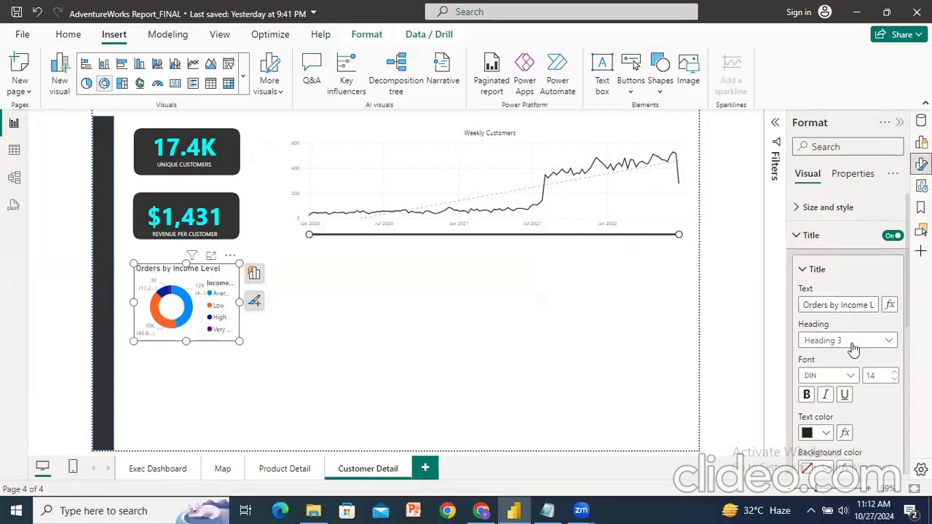
# Format the donut chart's title with the Segoe UI font at size 10 and centre it horizontally.
pyautogui.click(849, 375)
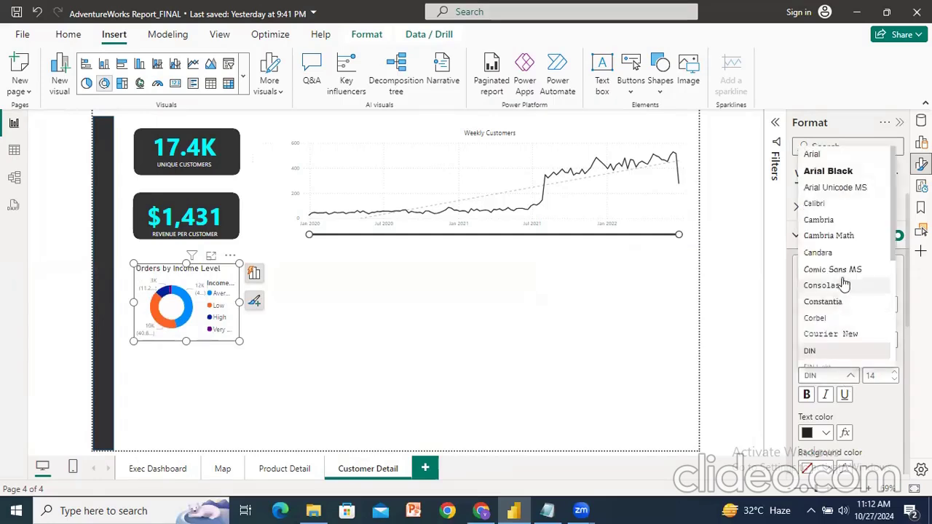
pyautogui.scroll(-4, 837, 281)
pyautogui.click(822, 212)
pyautogui.click(873, 376)
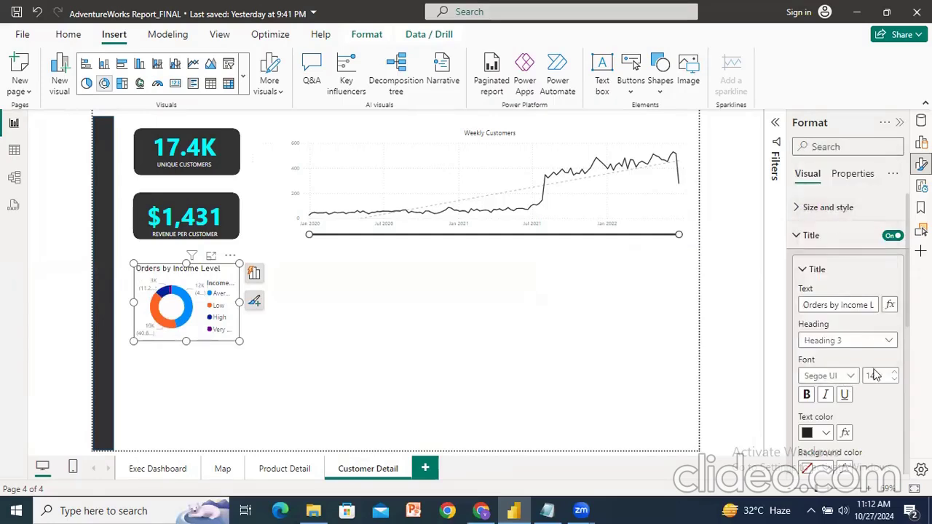
pyautogui.write('10')
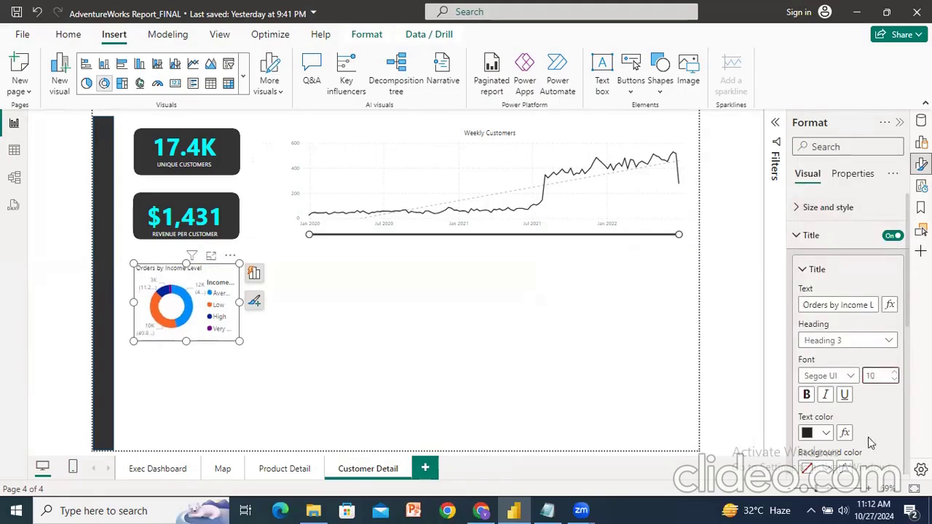
pyautogui.scroll(-3, 844, 408)
pyautogui.click(825, 369)
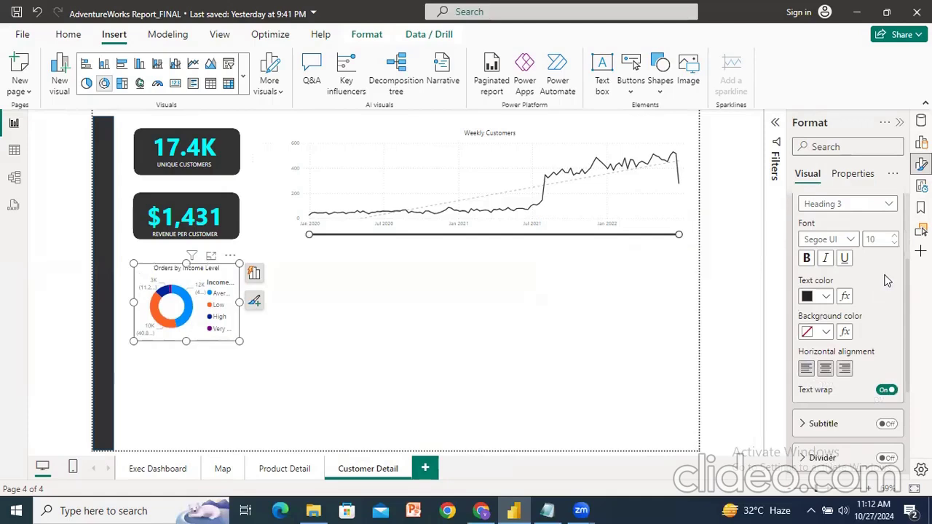
pyautogui.scroll(-4, 856, 355)
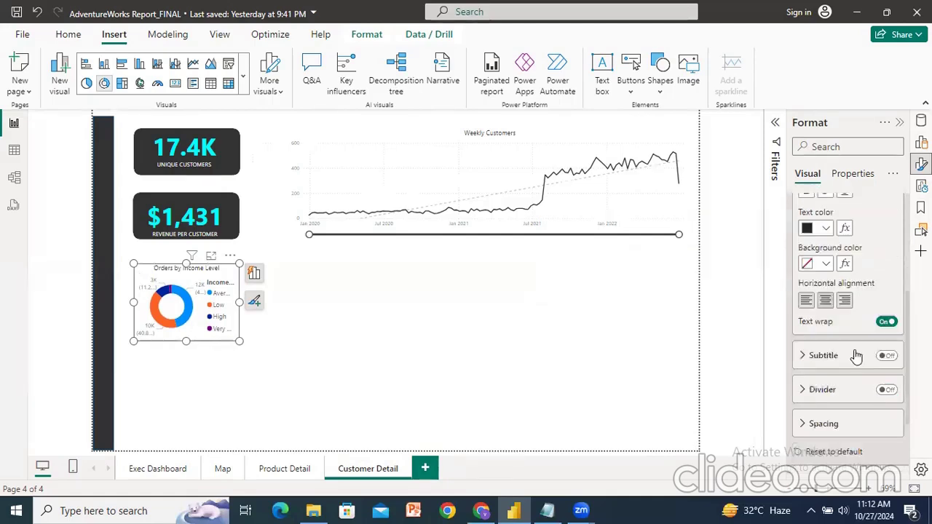
pyautogui.scroll(-1, 857, 355)
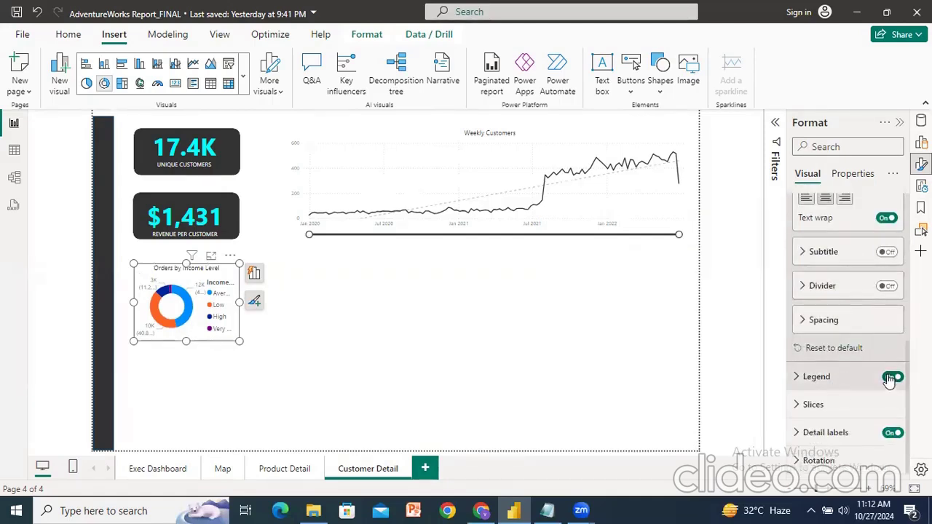
# Turn off the donut chart's legend and set its detail label contents to Category, data value.
pyautogui.click(891, 376)
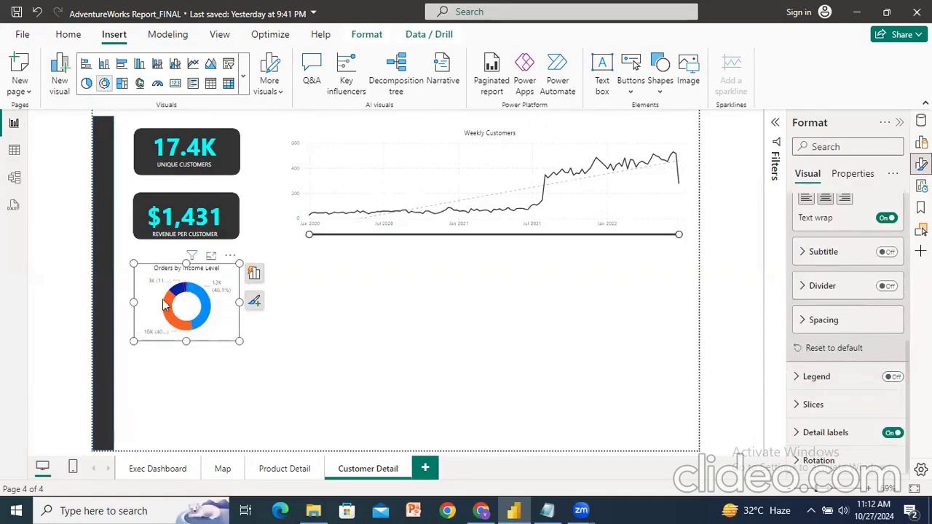
pyautogui.moveTo(224, 297)
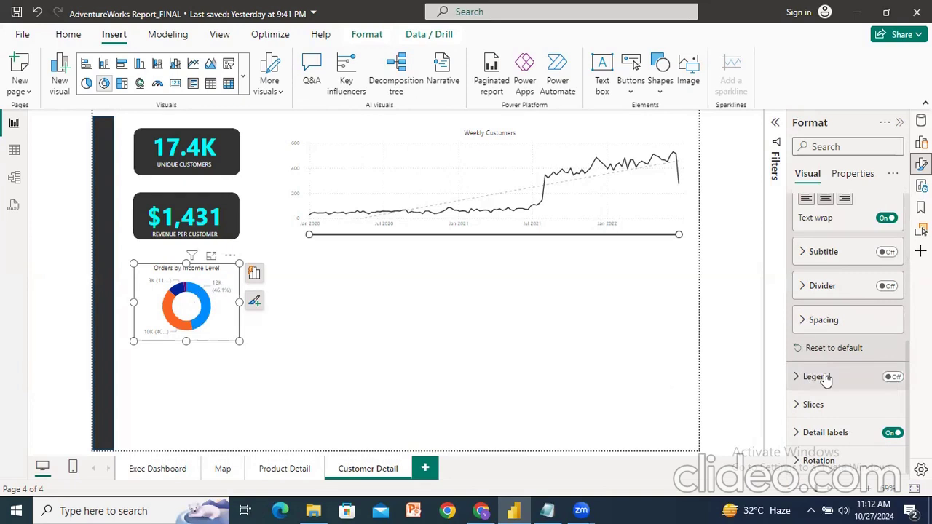
pyautogui.click(800, 437)
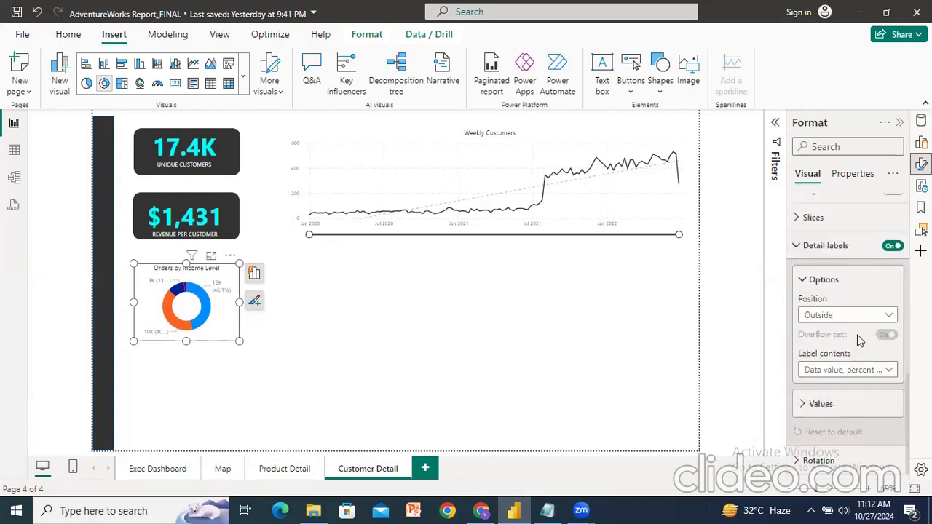
pyautogui.click(859, 373)
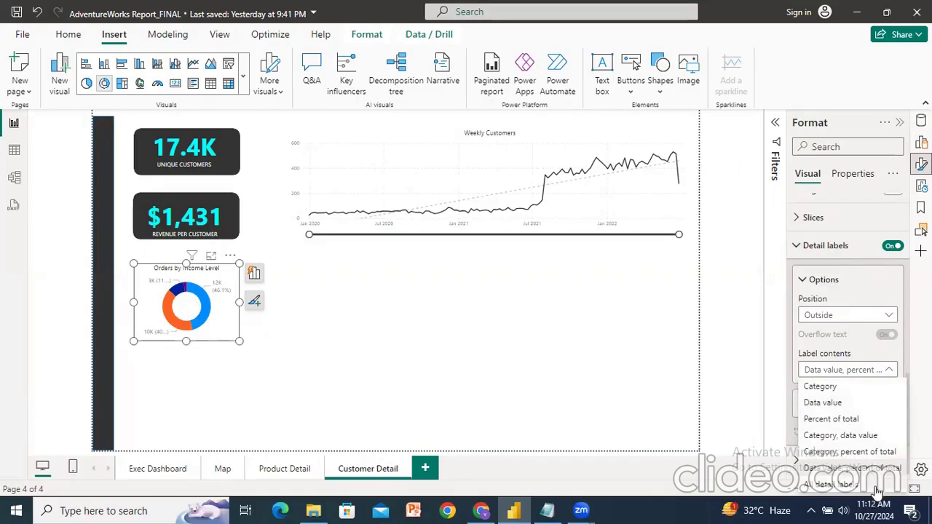
pyautogui.click(863, 436)
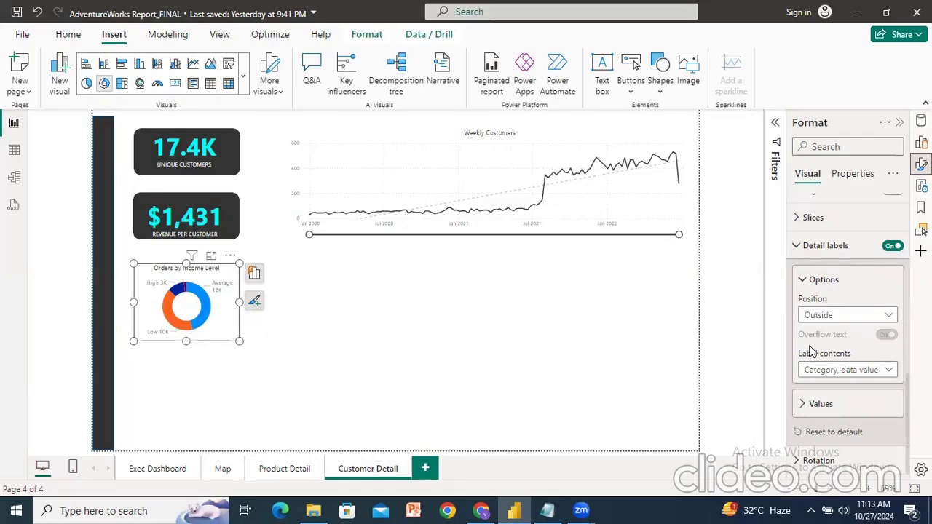
# Set the donut chart's detail label values to font size 8 with 1 decimal place.
pyautogui.click(824, 404)
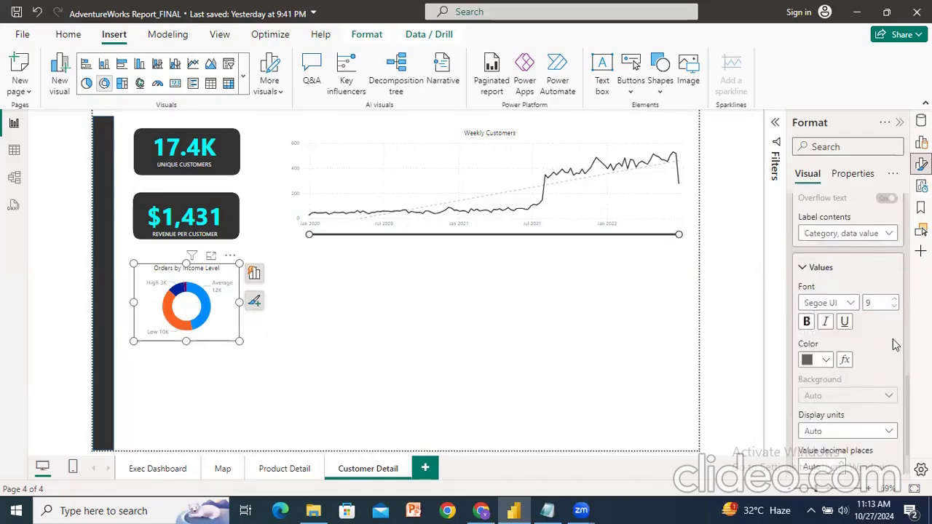
pyautogui.click(894, 306)
pyautogui.click(830, 432)
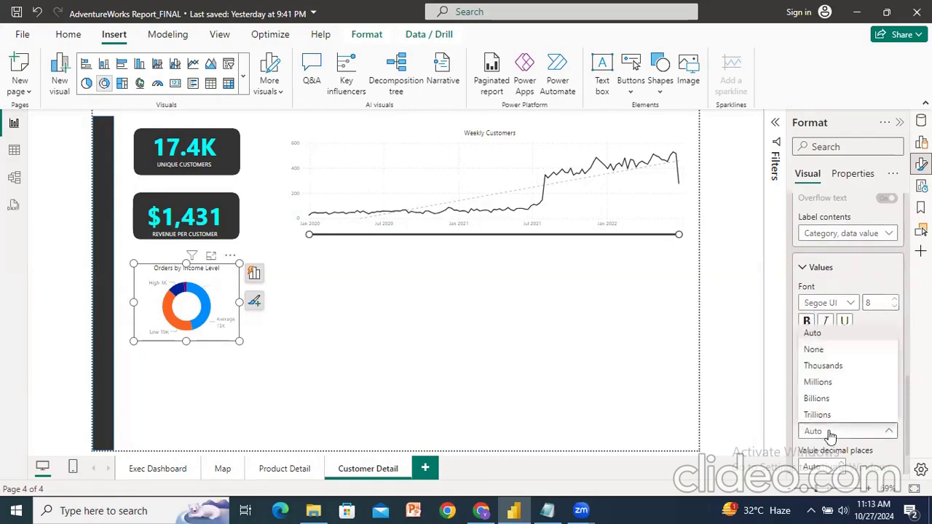
pyautogui.click(864, 431)
pyautogui.scroll(-1, 864, 418)
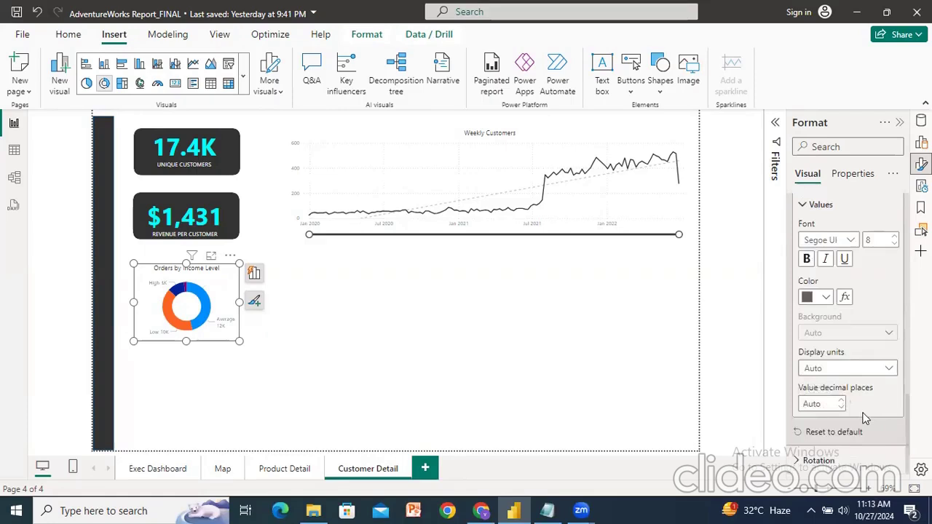
pyautogui.click(820, 402)
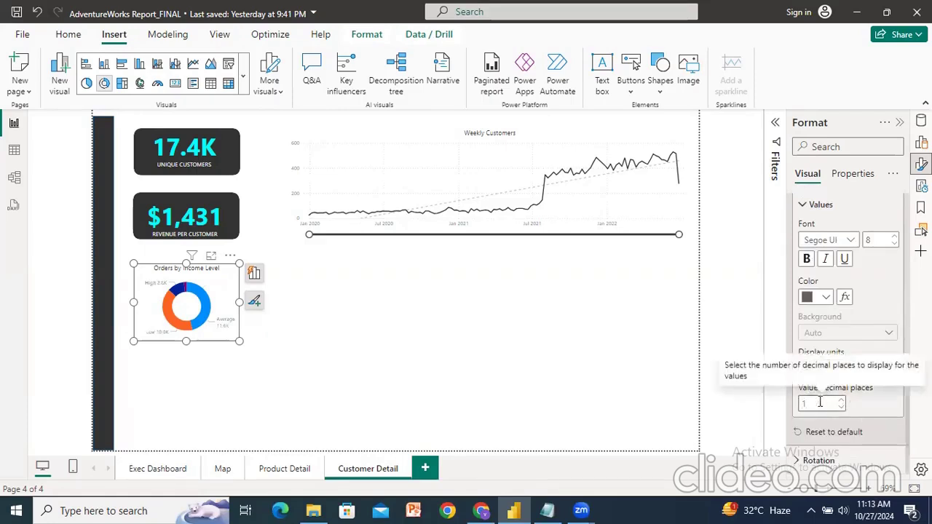
# Try blue as the color of the donut chart's detail label values.
pyautogui.click(828, 299)
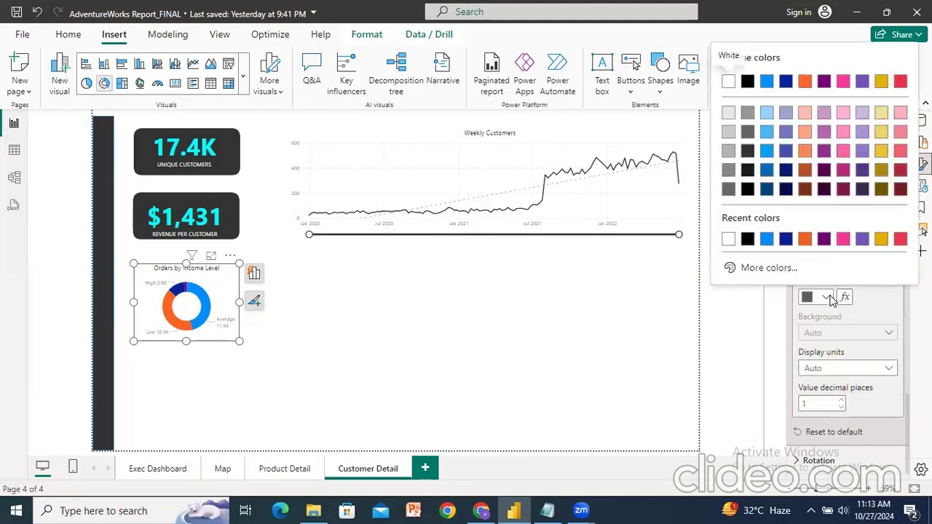
pyautogui.click(766, 241)
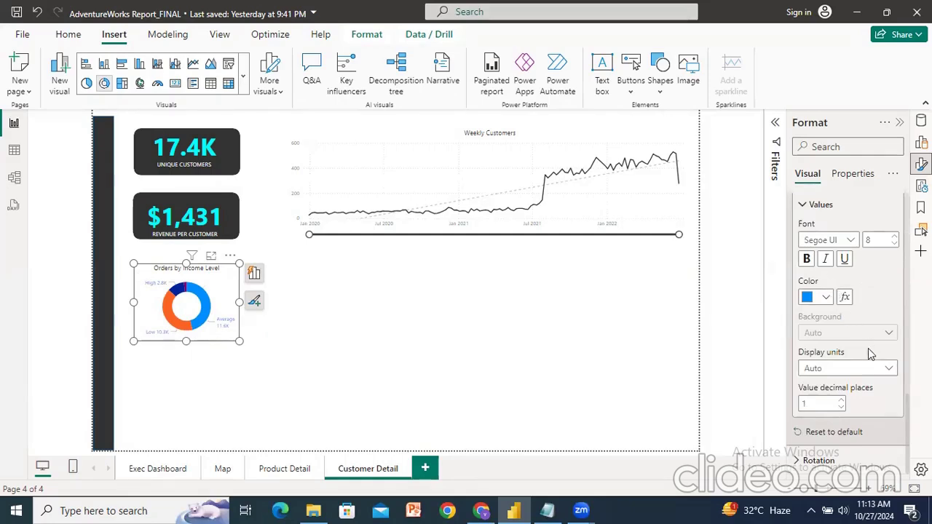
pyautogui.scroll(1, 868, 348)
pyautogui.scroll(1, 868, 348)
pyautogui.scroll(-1, 868, 348)
pyautogui.scroll(-1, 868, 354)
# Set the color of the donut chart's detail label values to black.
pyautogui.click(827, 299)
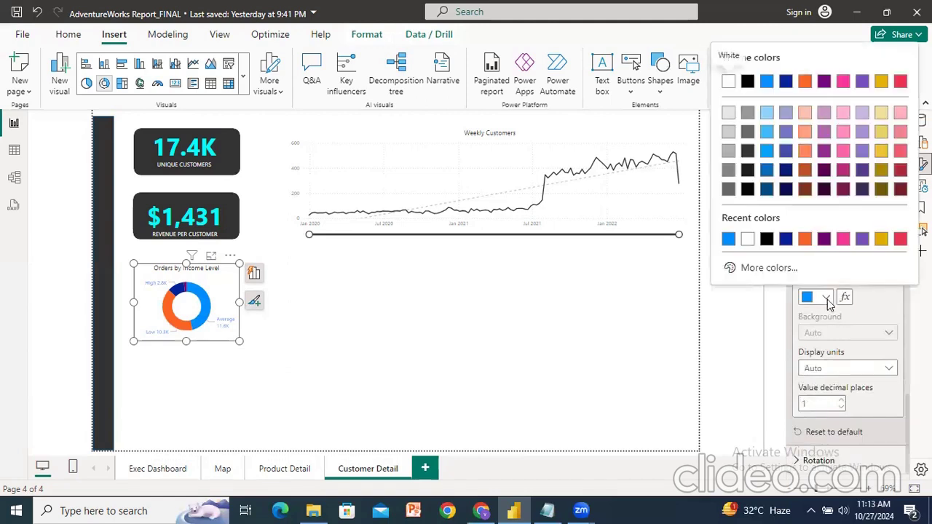
pyautogui.click(770, 243)
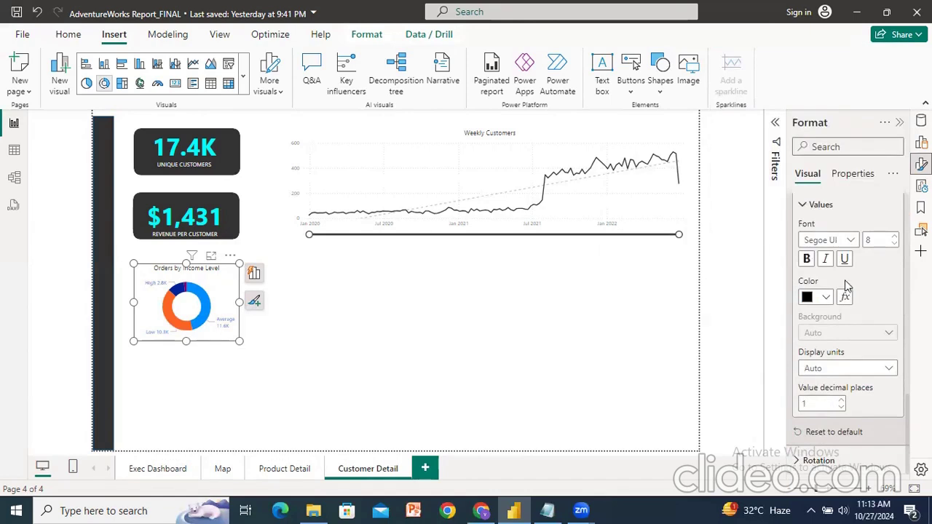
# Review the donut chart's visual format settings, including detail label position, size and position, background and title.
pyautogui.scroll(10, 845, 285)
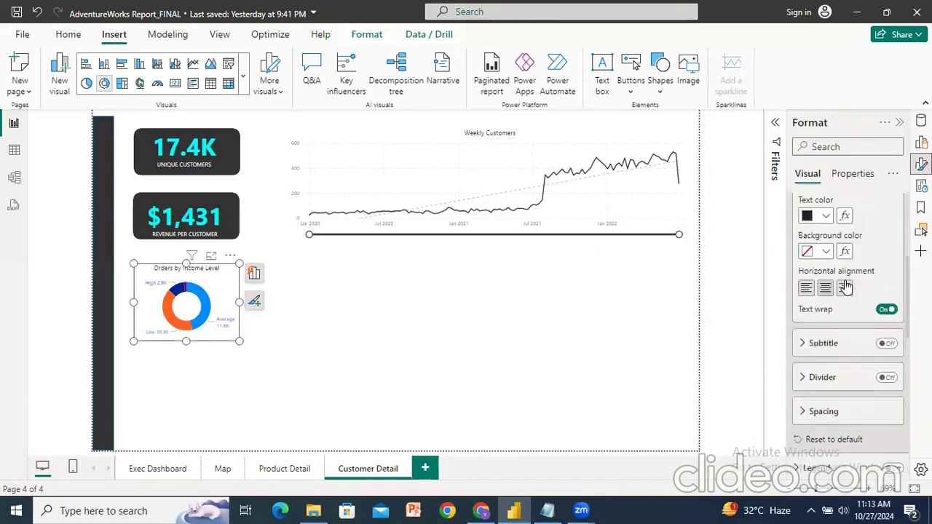
pyautogui.scroll(3, 845, 285)
pyautogui.scroll(-5, 846, 285)
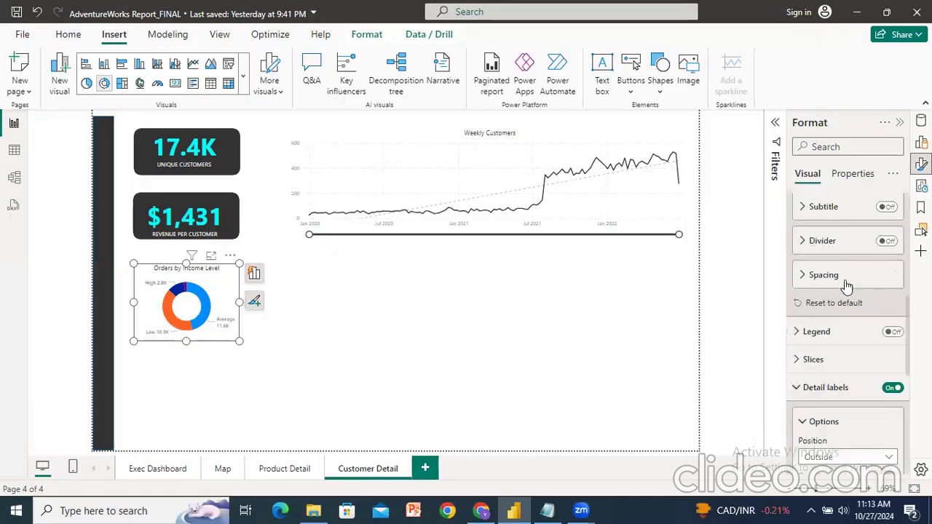
pyautogui.scroll(-2, 847, 285)
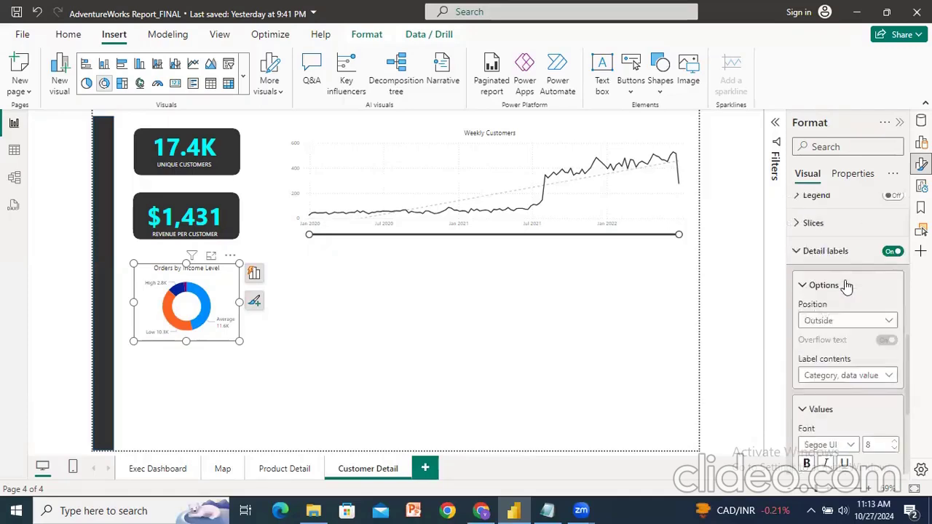
pyautogui.scroll(-1, 846, 285)
pyautogui.scroll(-2, 847, 285)
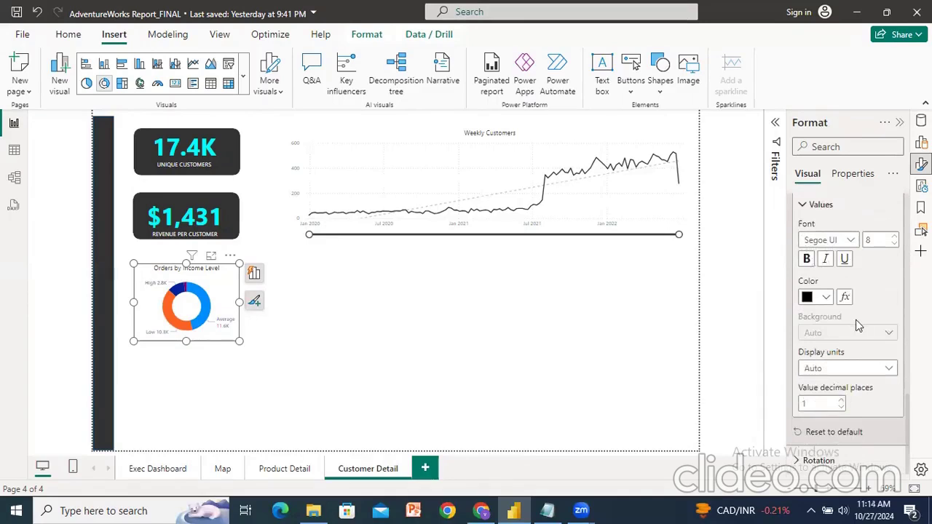
pyautogui.scroll(1, 844, 378)
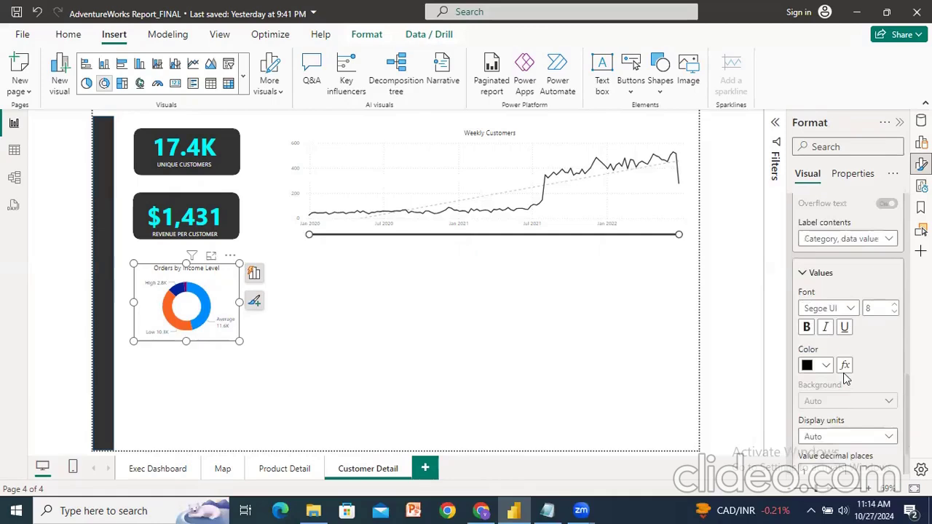
pyautogui.scroll(2, 845, 375)
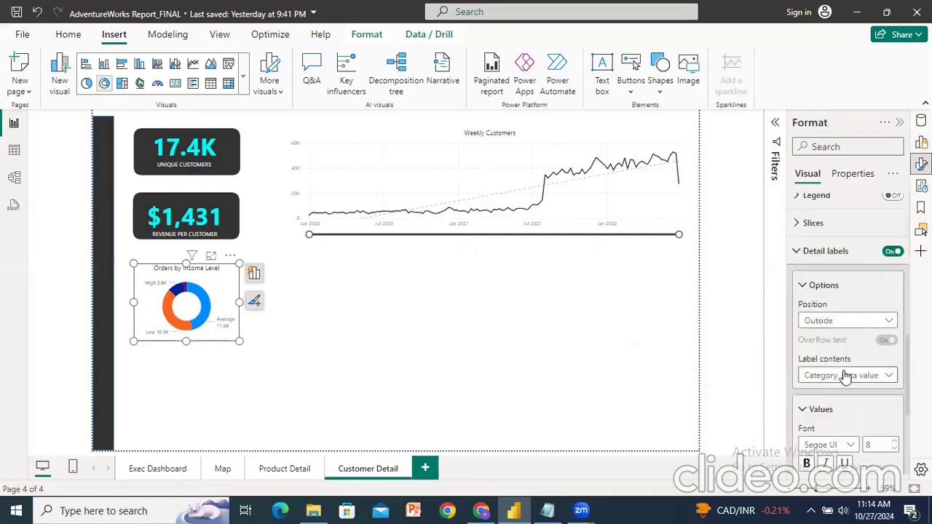
pyautogui.click(859, 326)
pyautogui.click(859, 327)
pyautogui.scroll(3, 856, 302)
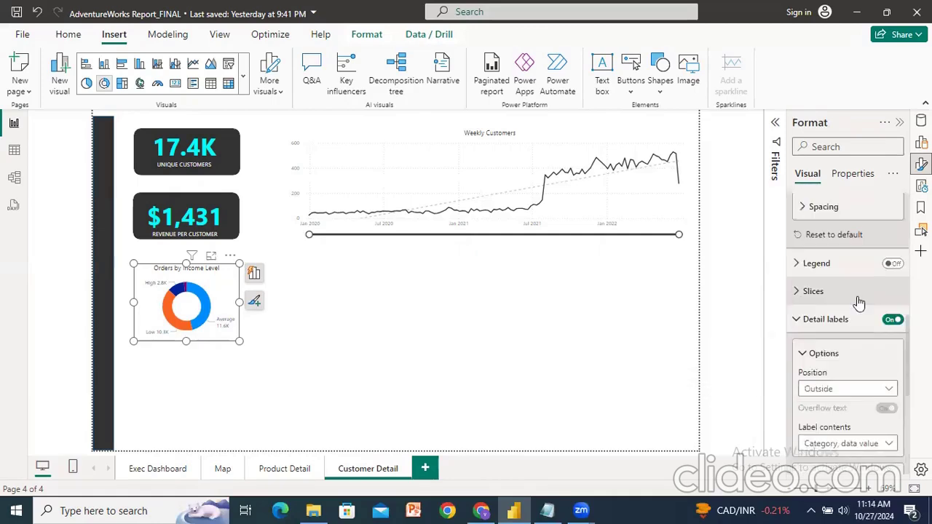
pyautogui.scroll(4, 858, 269)
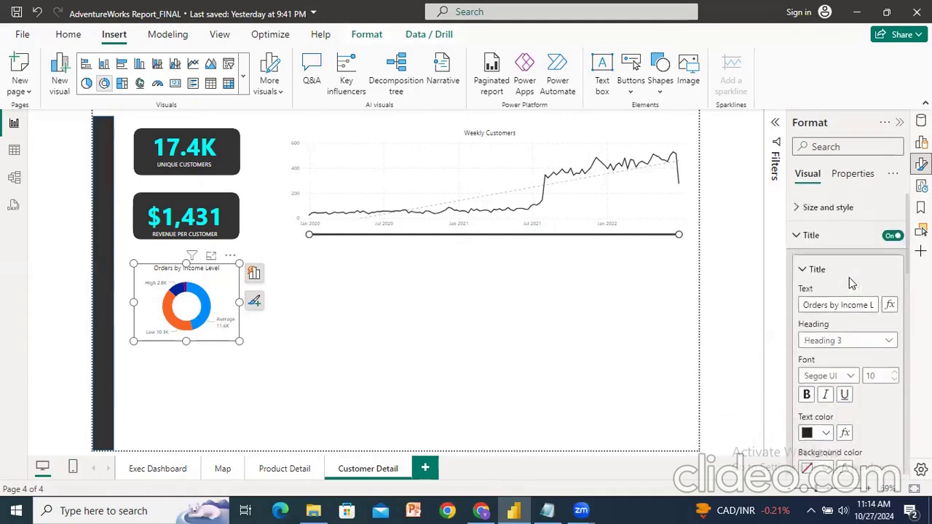
pyautogui.click(798, 213)
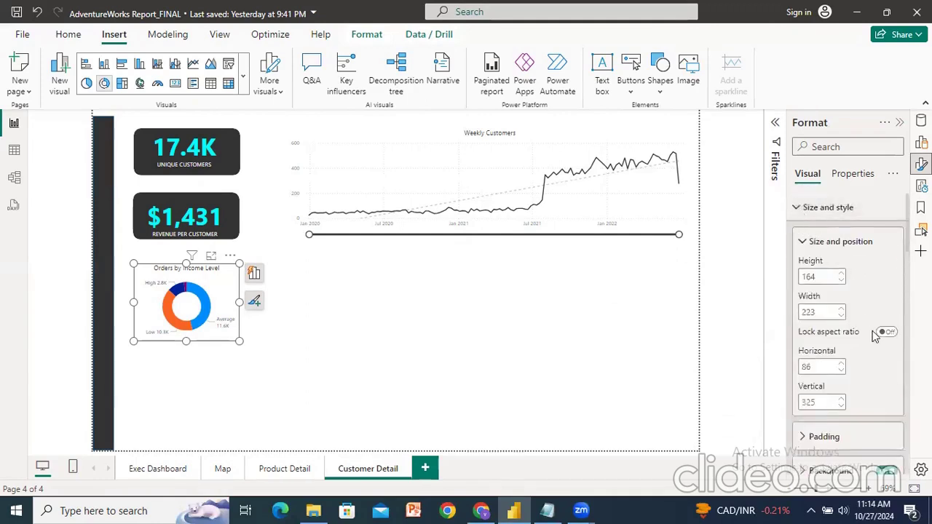
pyautogui.scroll(-3, 872, 330)
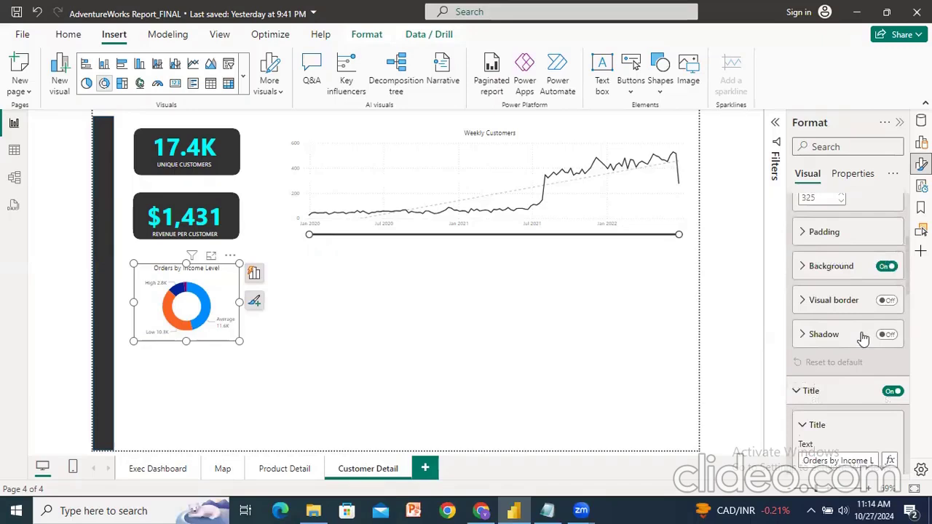
pyautogui.click(804, 271)
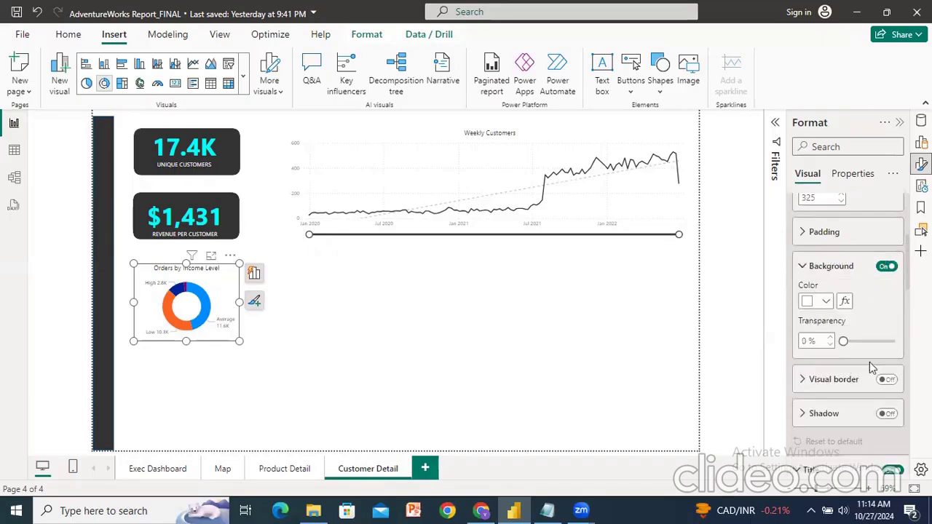
pyautogui.scroll(-10, 861, 388)
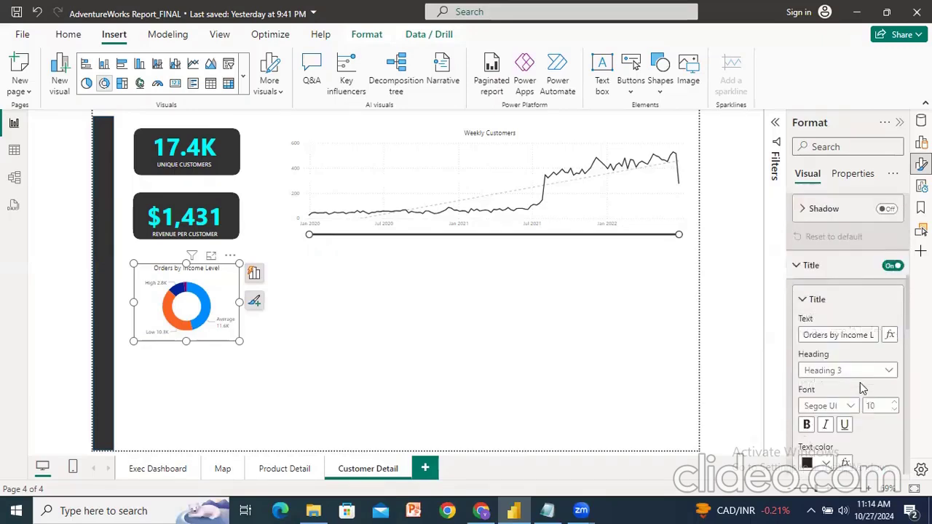
pyautogui.scroll(-5, 861, 385)
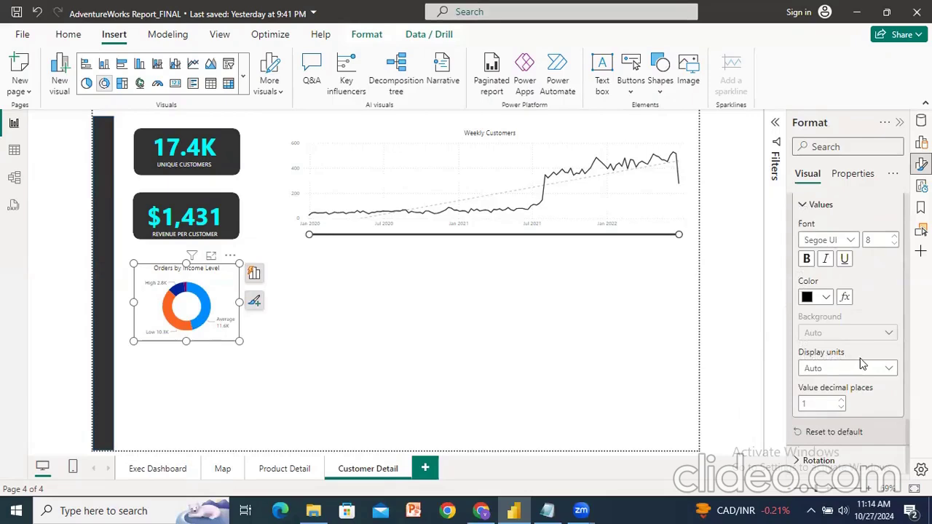
# Format the donut chart's tooltip text with a white label color, blue value color, and white drill text and icon color.
pyautogui.click(852, 179)
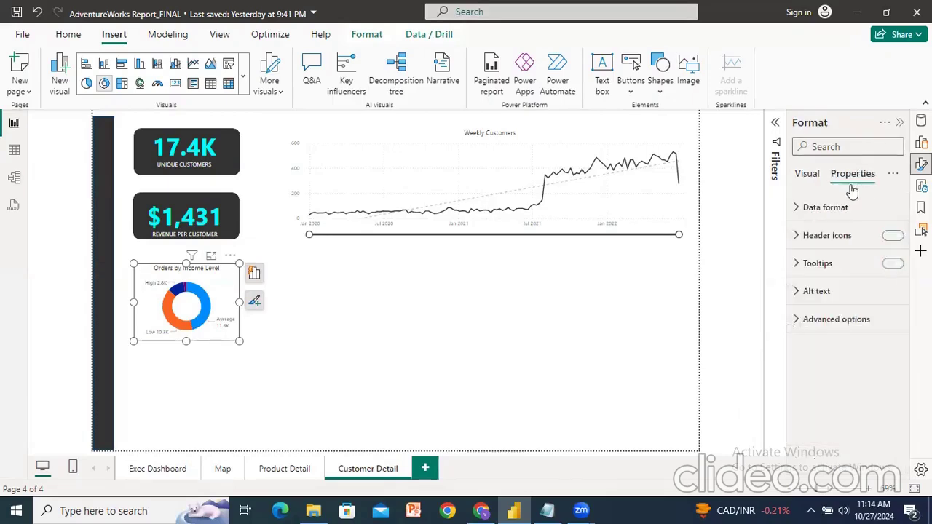
pyautogui.click(798, 264)
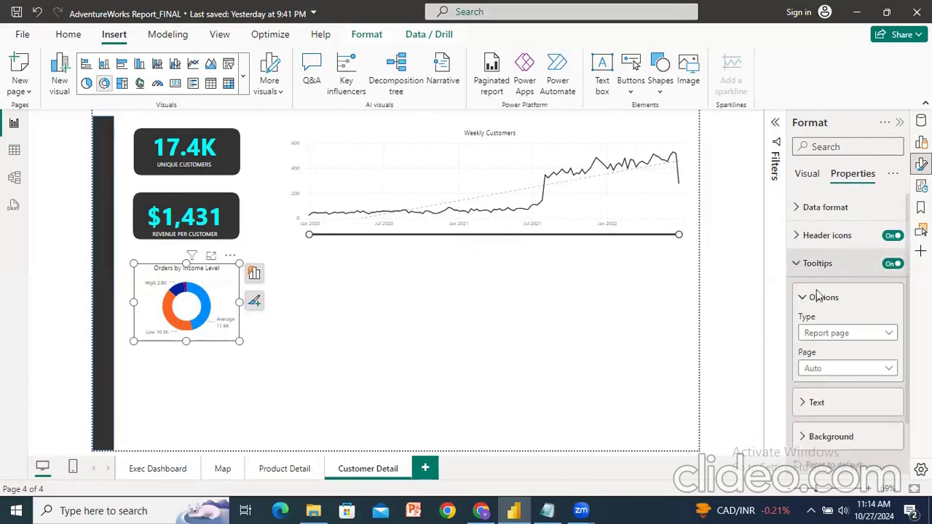
pyautogui.scroll(-1, 866, 345)
pyautogui.click(834, 347)
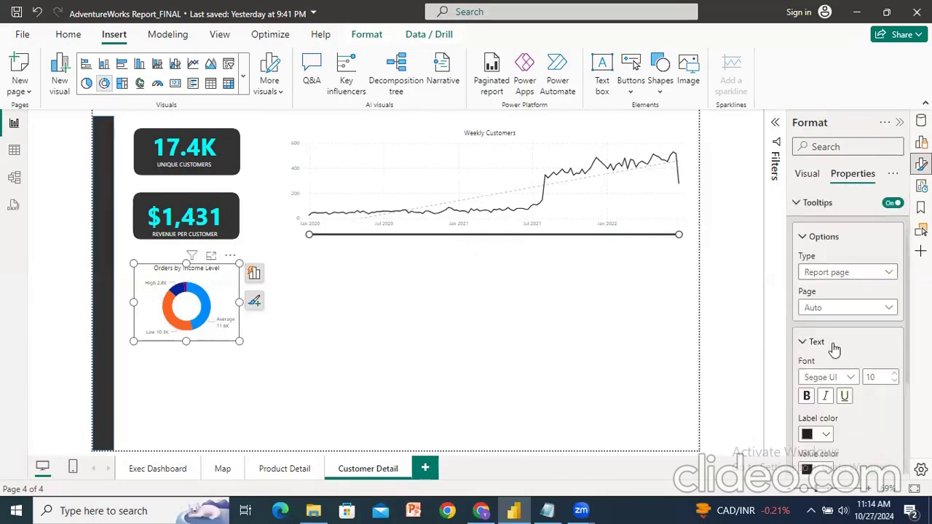
pyautogui.scroll(-3, 835, 349)
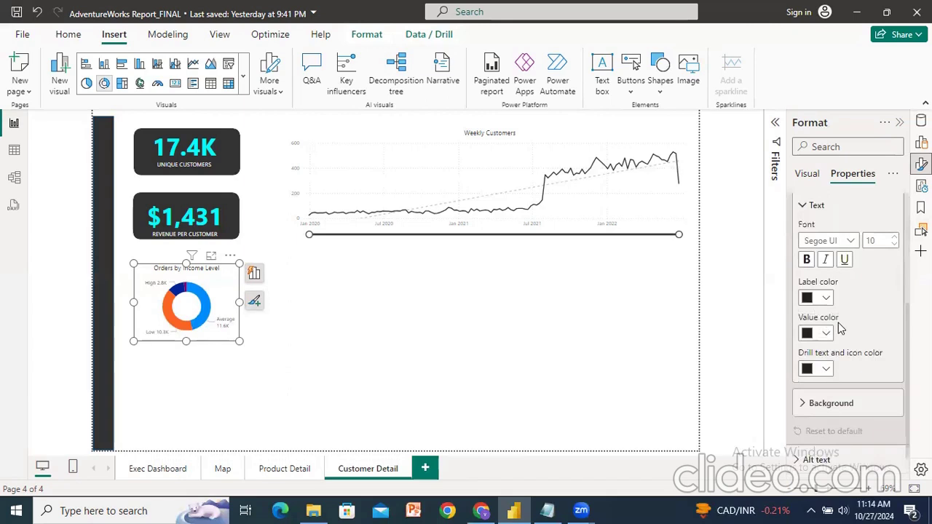
pyautogui.scroll(1, 836, 347)
pyautogui.click(825, 368)
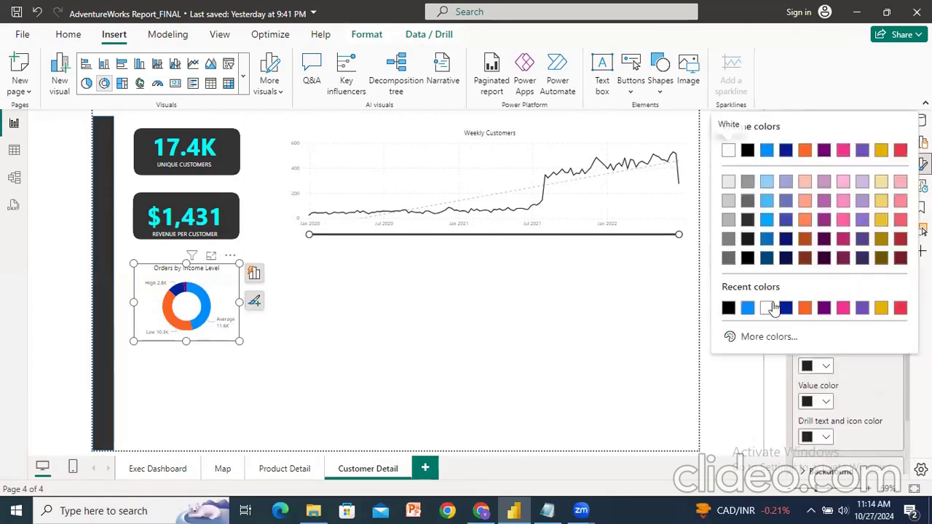
pyautogui.click(765, 309)
pyautogui.click(827, 400)
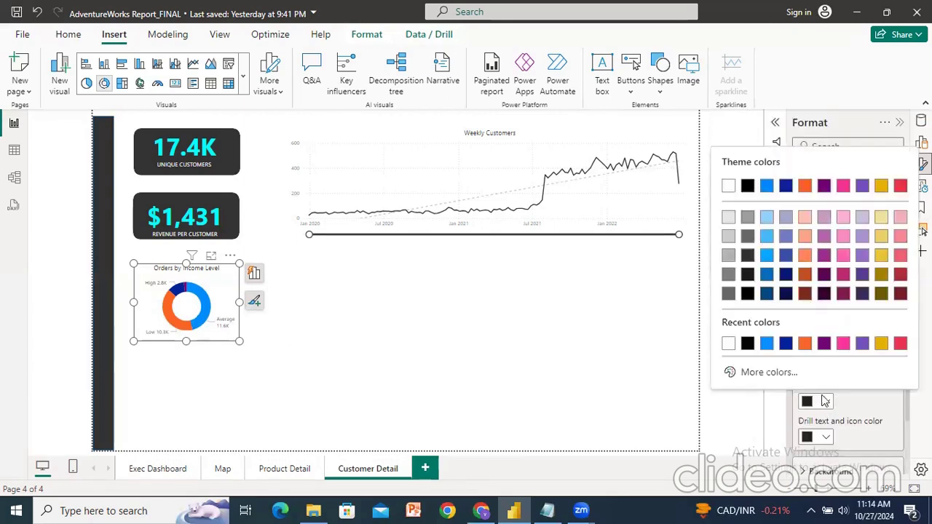
pyautogui.click(767, 342)
pyautogui.click(825, 437)
pyautogui.click(747, 379)
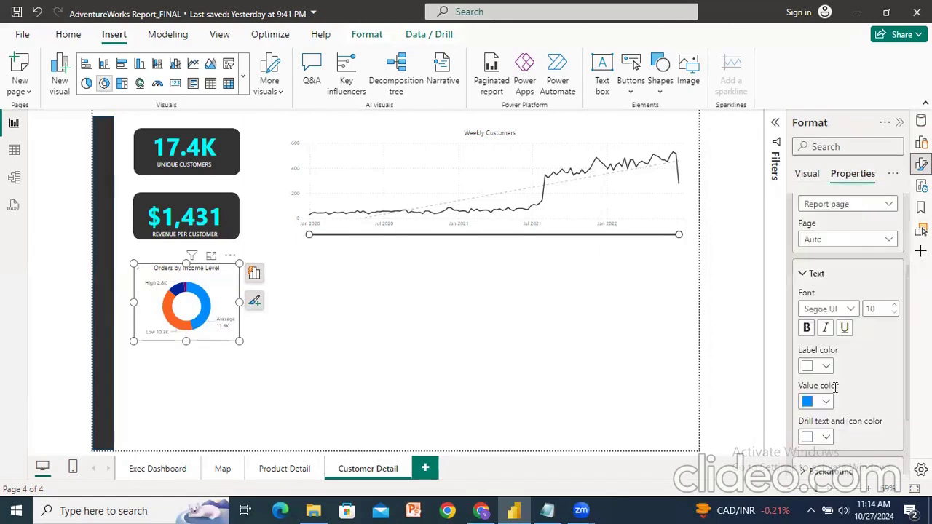
# Review the donut chart's data format options, detail label settings and rotation settings.
pyautogui.scroll(2, 835, 350)
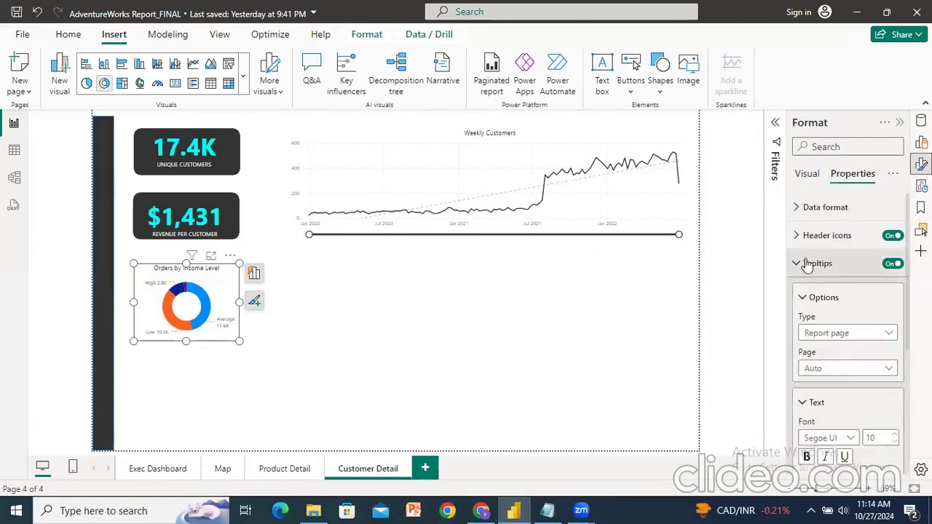
pyautogui.click(798, 208)
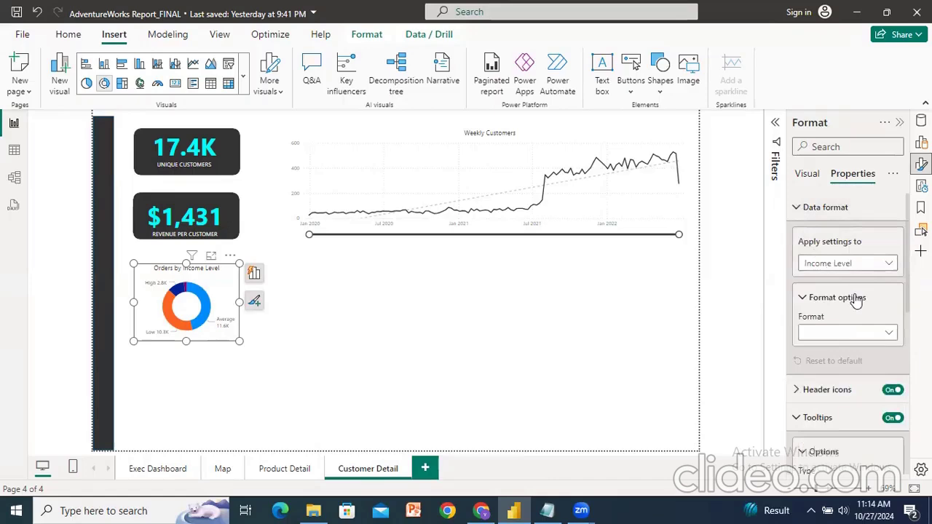
pyautogui.scroll(-1, 857, 301)
pyautogui.scroll(1, 856, 301)
pyautogui.click(887, 334)
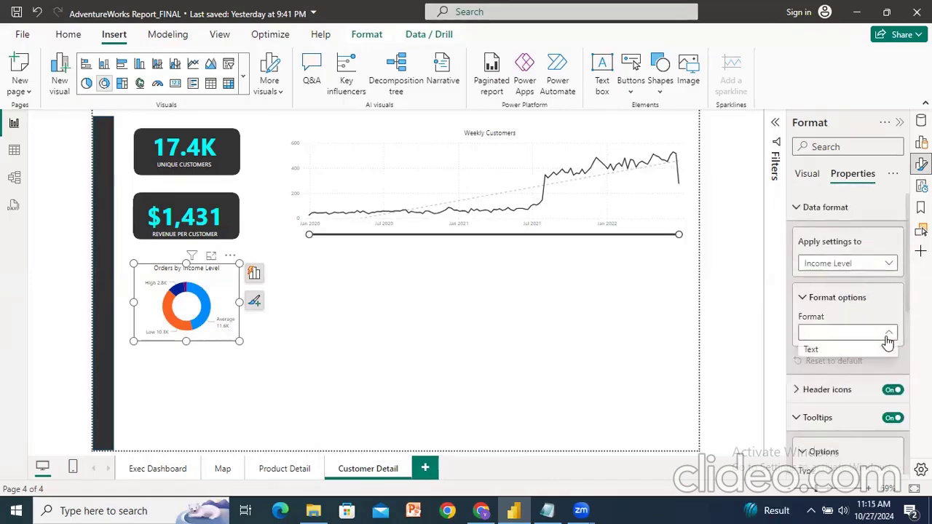
pyautogui.click(806, 173)
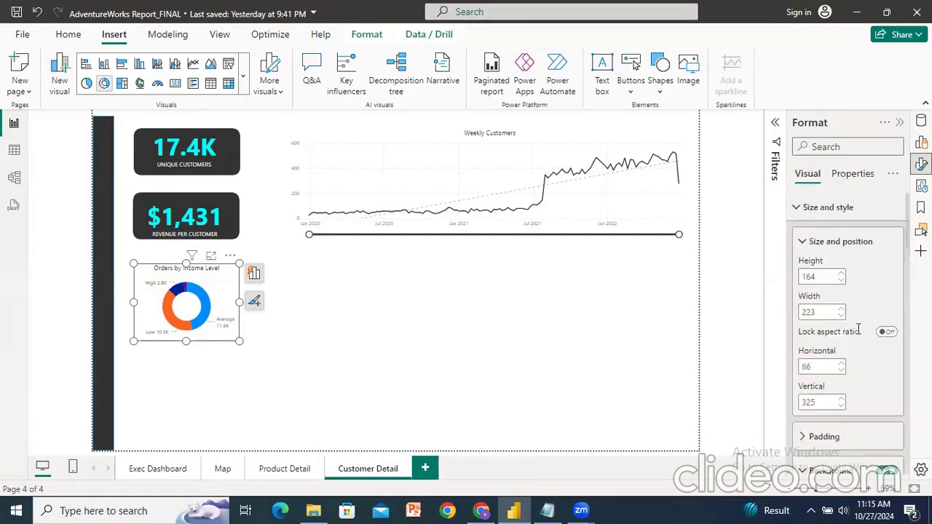
pyautogui.scroll(-5, 857, 329)
pyautogui.scroll(-10, 857, 329)
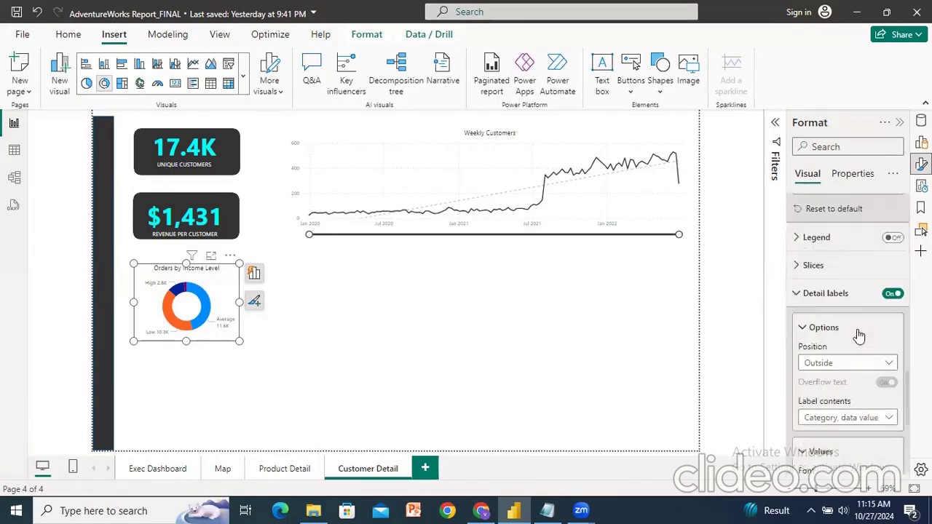
pyautogui.scroll(-4, 857, 329)
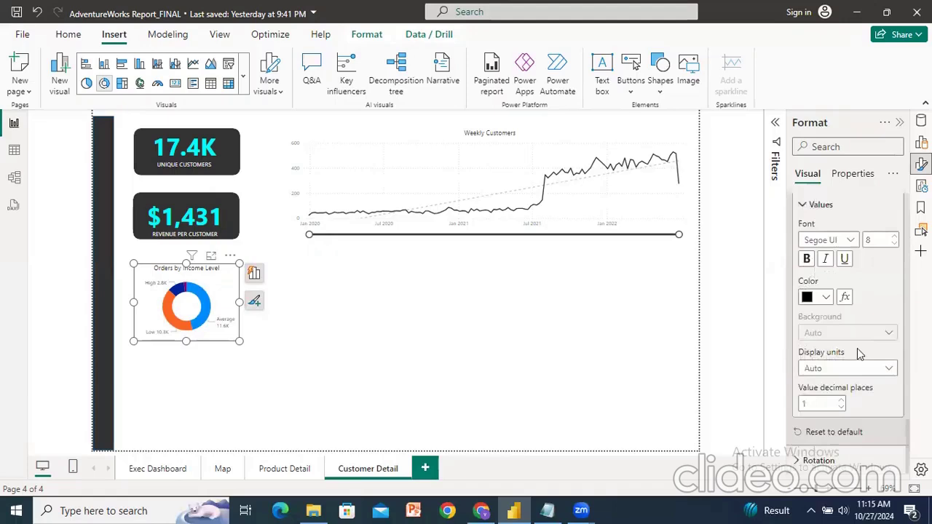
pyautogui.click(817, 462)
pyautogui.scroll(-2, 834, 370)
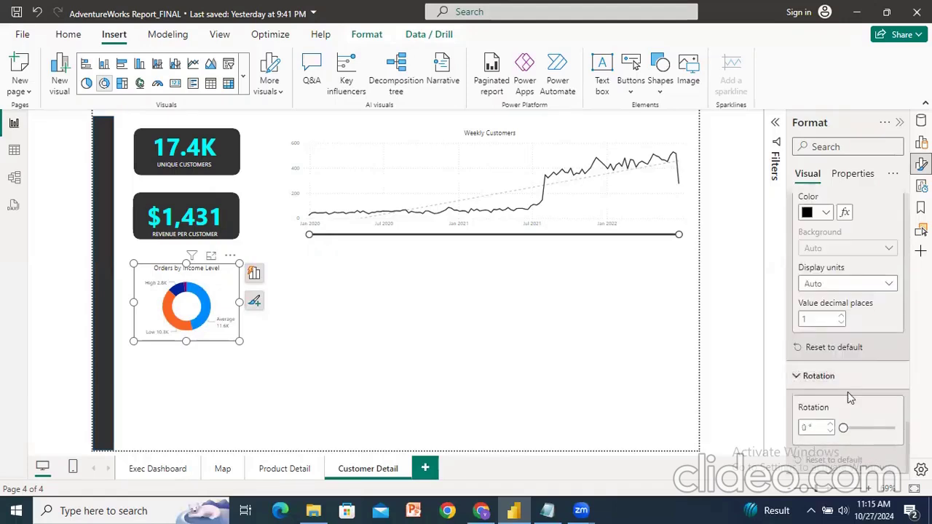
pyautogui.scroll(1, 847, 392)
pyautogui.scroll(5, 847, 393)
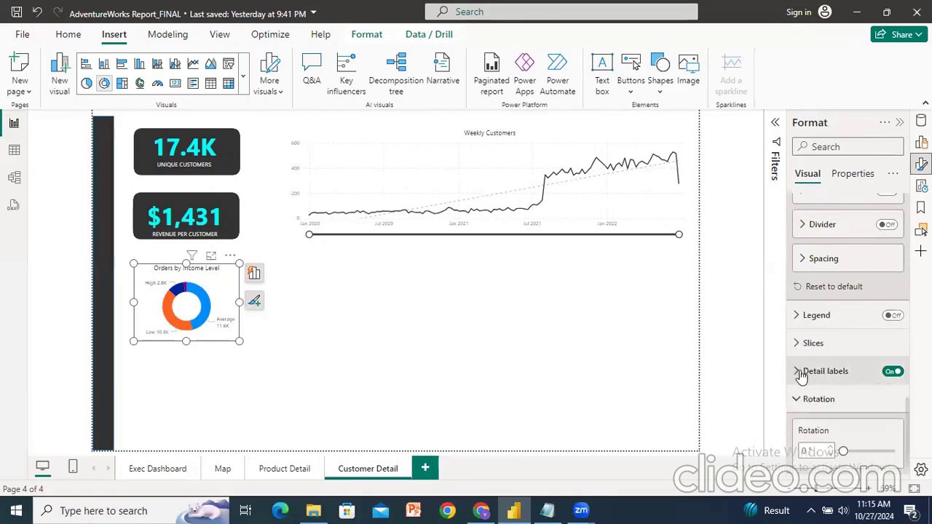
# Set the color of the donut chart's Average slice to the custom hex value #10FBFF.
pyautogui.click(805, 347)
pyautogui.scroll(-3, 847, 322)
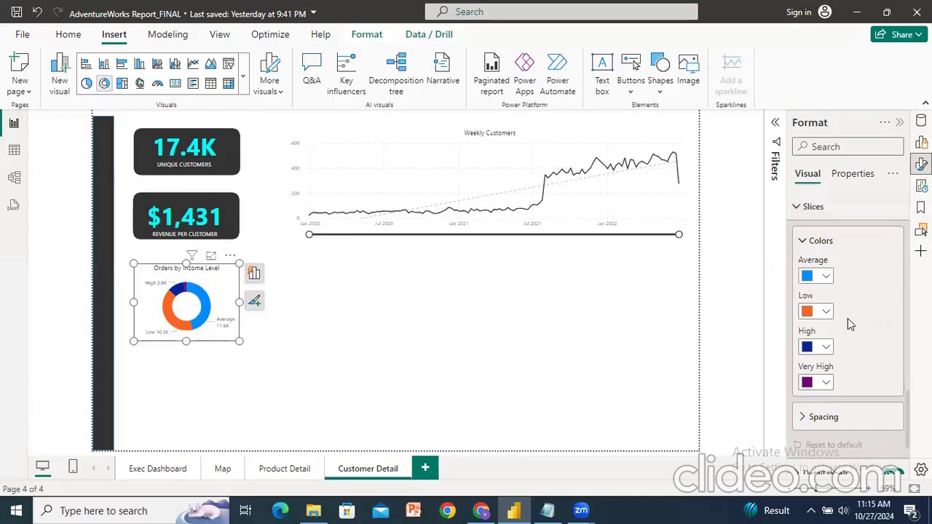
pyautogui.scroll(3, 847, 318)
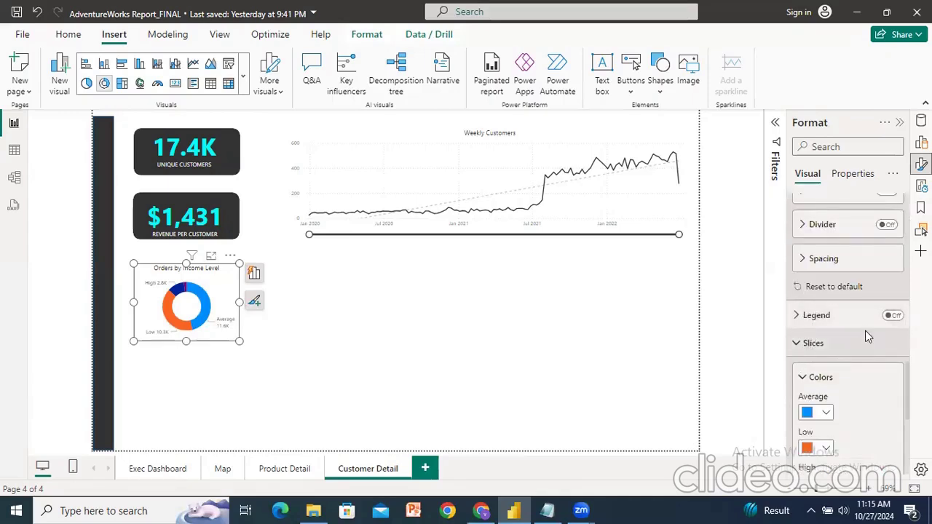
pyautogui.scroll(-2, 866, 335)
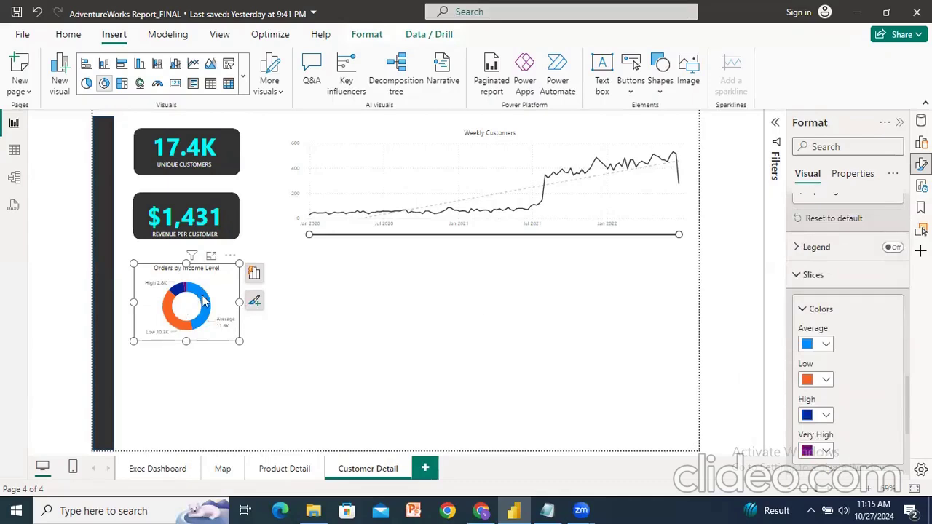
pyautogui.moveTo(204, 301)
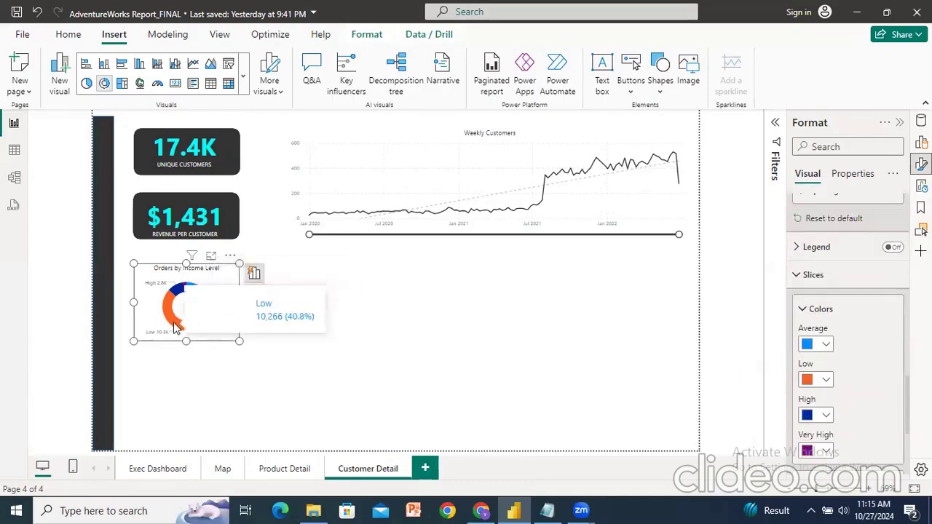
pyautogui.moveTo(173, 294)
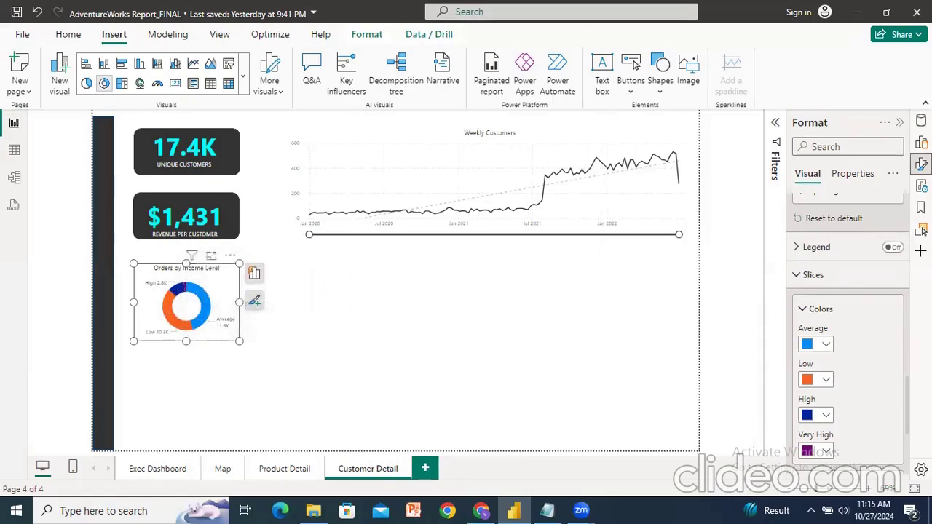
pyautogui.scroll(-1, 856, 365)
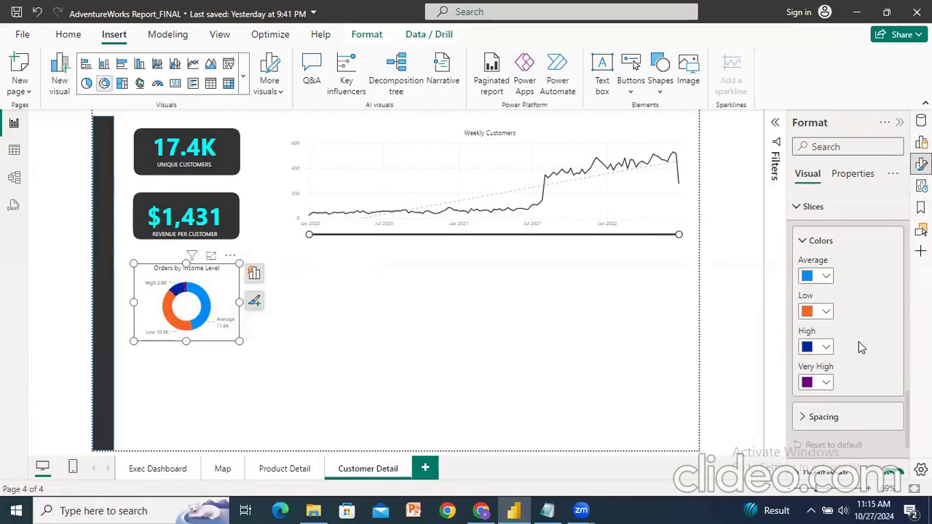
pyautogui.click(826, 275)
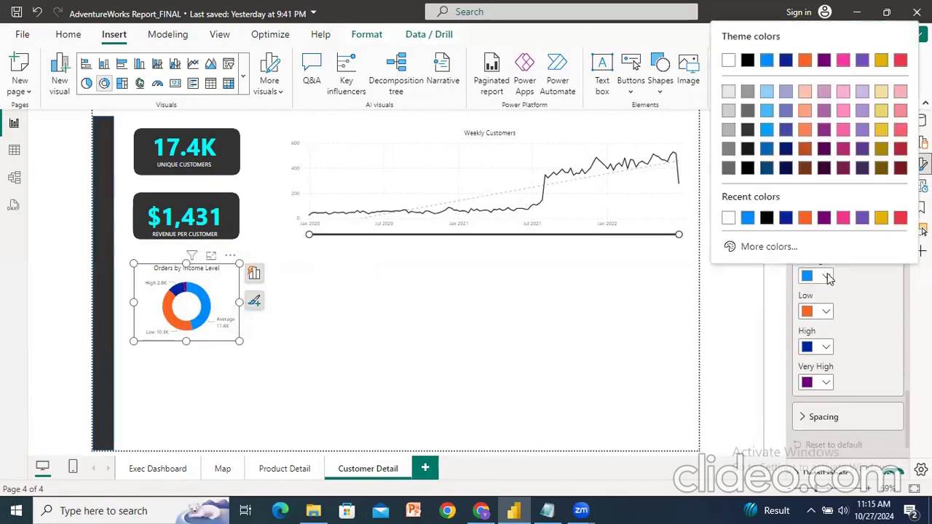
pyautogui.click(749, 218)
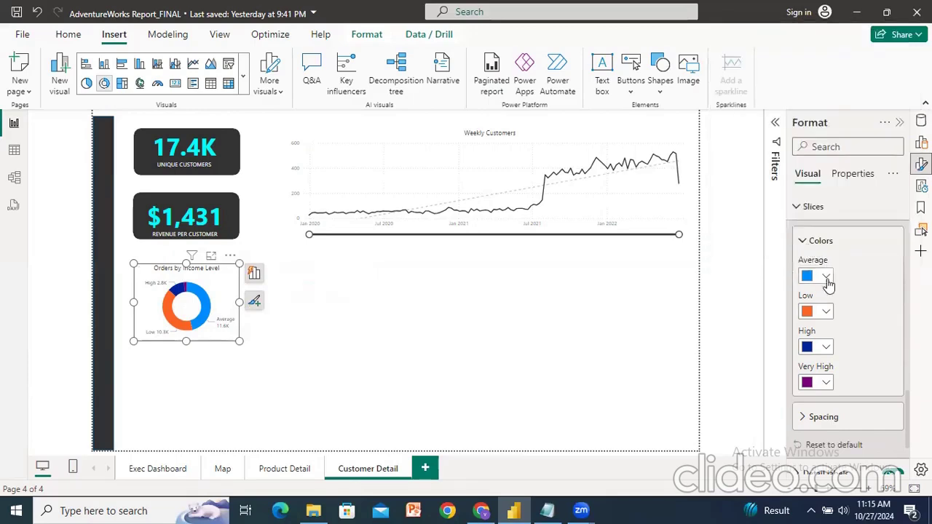
pyautogui.click(825, 276)
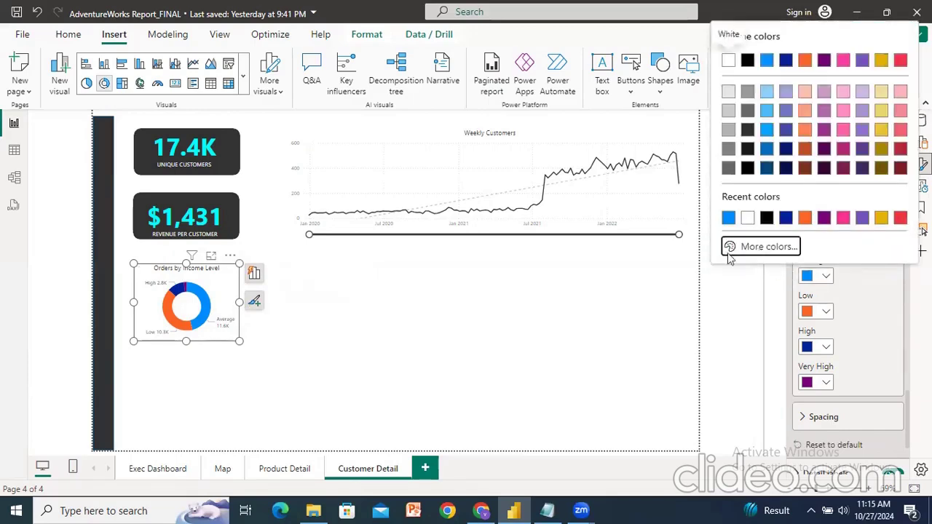
pyautogui.click(755, 249)
pyautogui.click(758, 239)
pyautogui.hotkey('ctrl', 'a')
pyautogui.write('1')
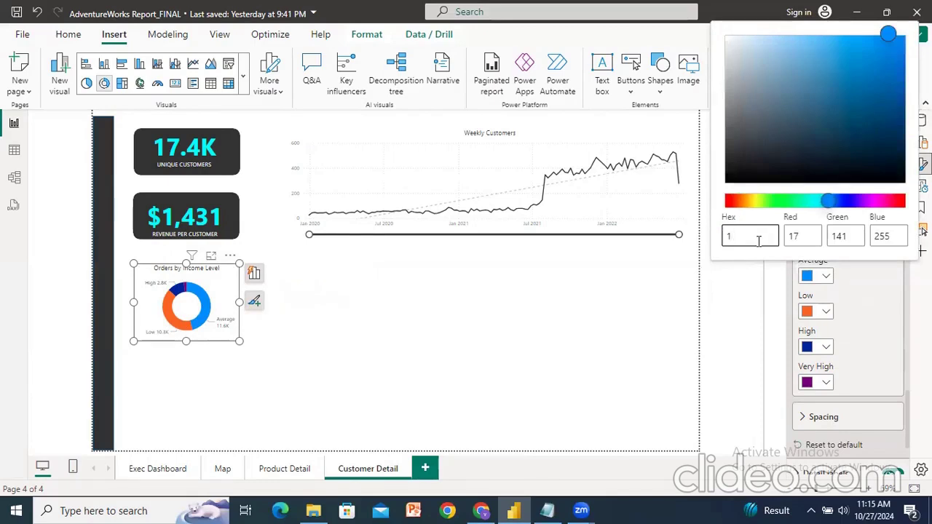
pyautogui.write('0fbff')
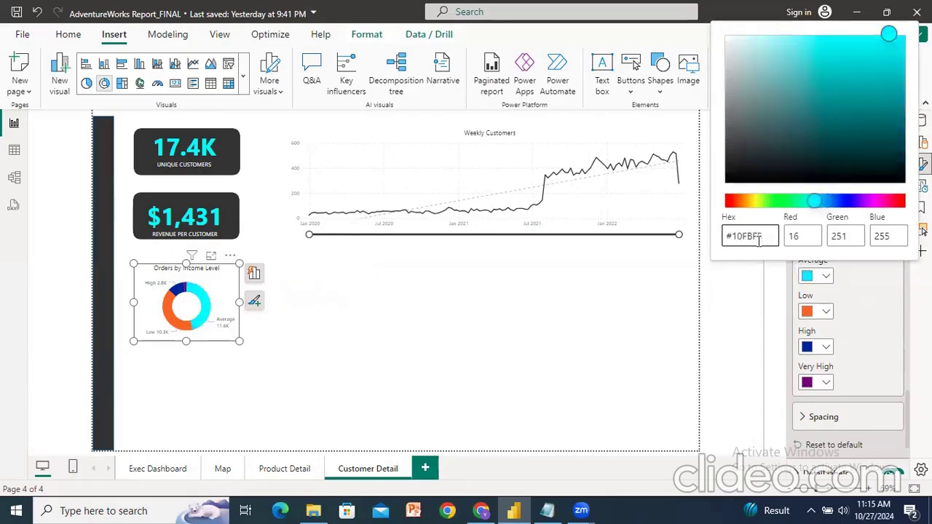
pyautogui.click(812, 291)
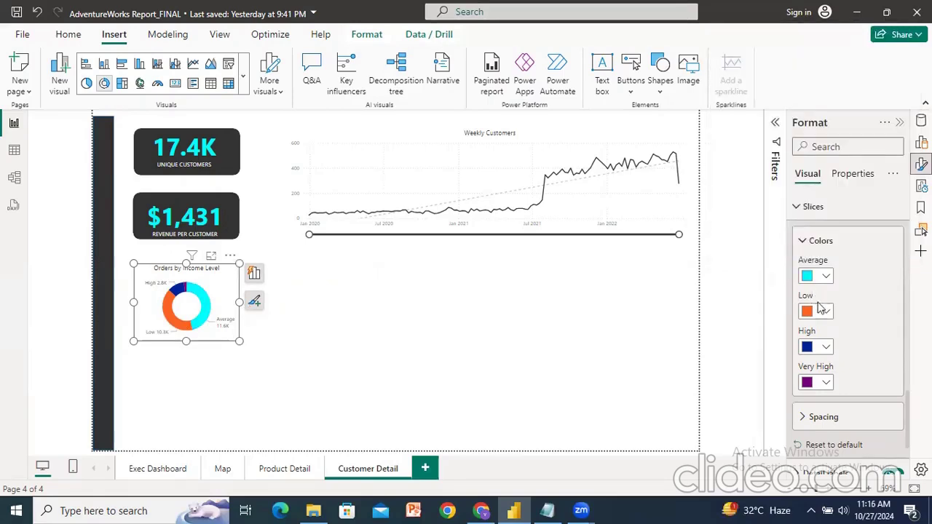
# Color the donut chart's Low slice dark gray and its High slice light gold.
pyautogui.click(825, 312)
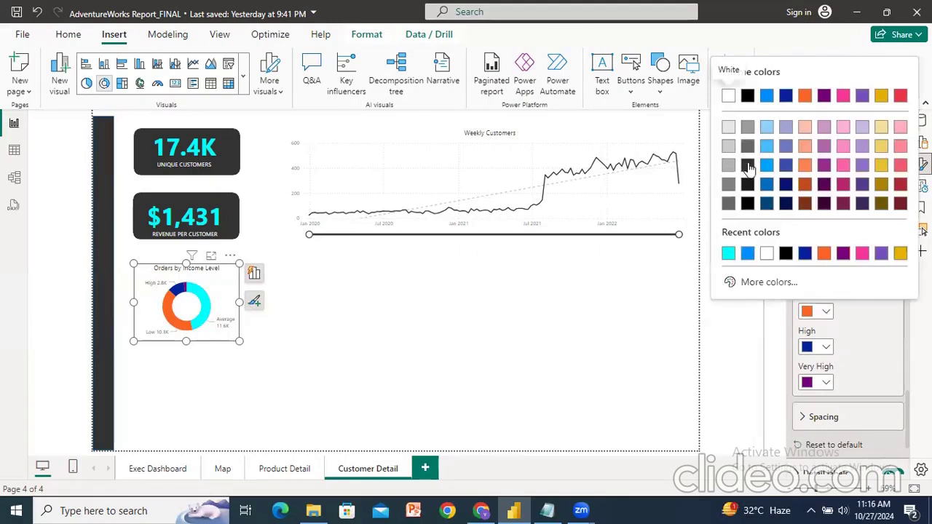
pyautogui.click(748, 166)
pyautogui.click(826, 347)
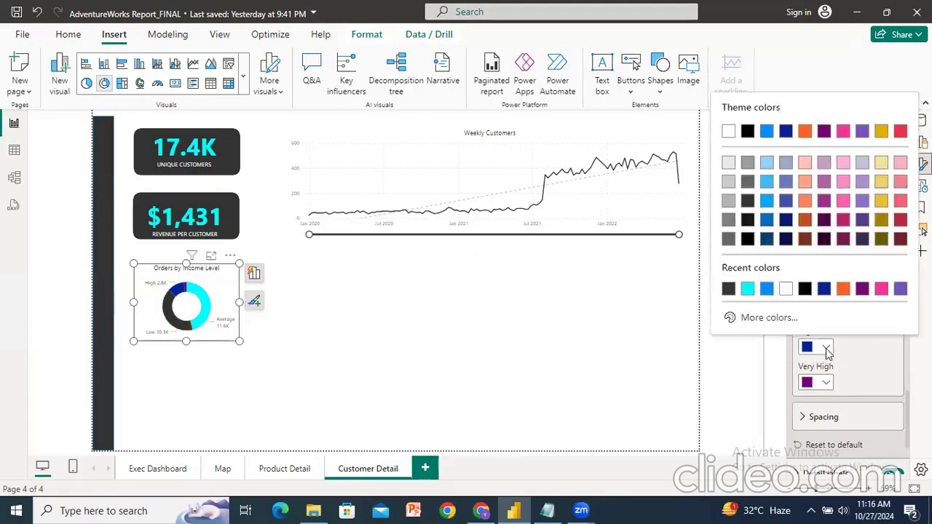
pyautogui.click(880, 202)
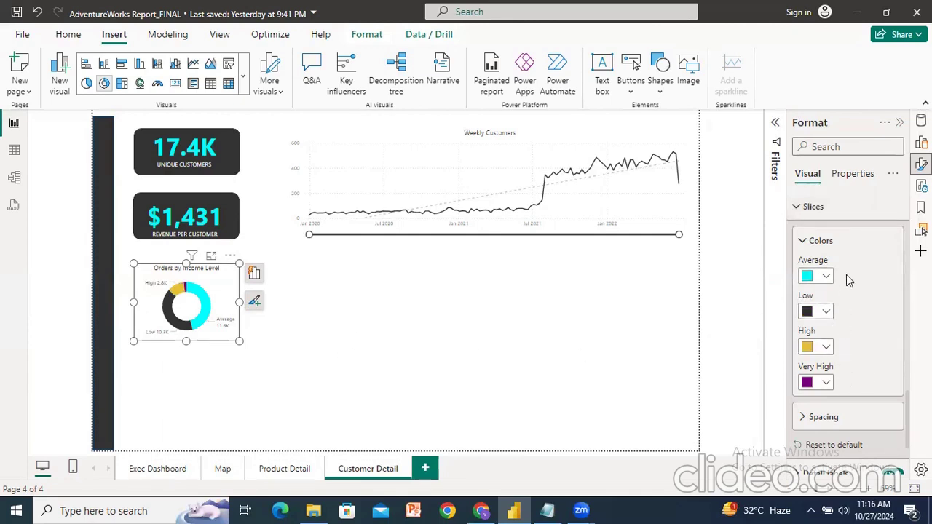
# Filter the donut chart by Income Level to include every level except Very High.
pyautogui.scroll(3, 848, 233)
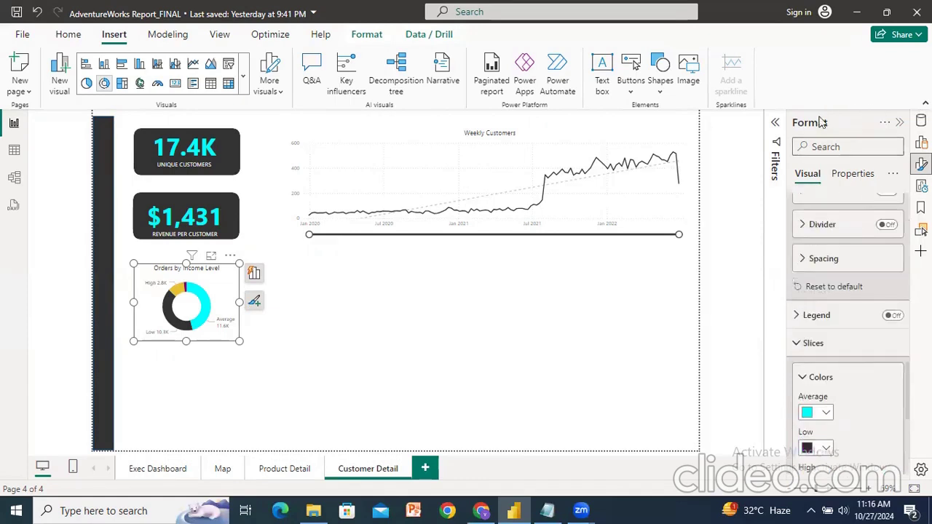
pyautogui.click(776, 125)
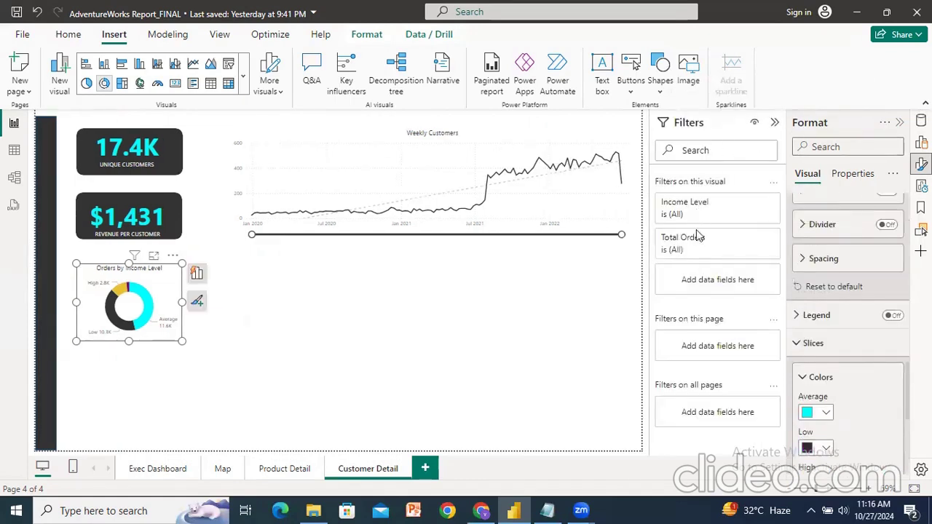
pyautogui.click(752, 204)
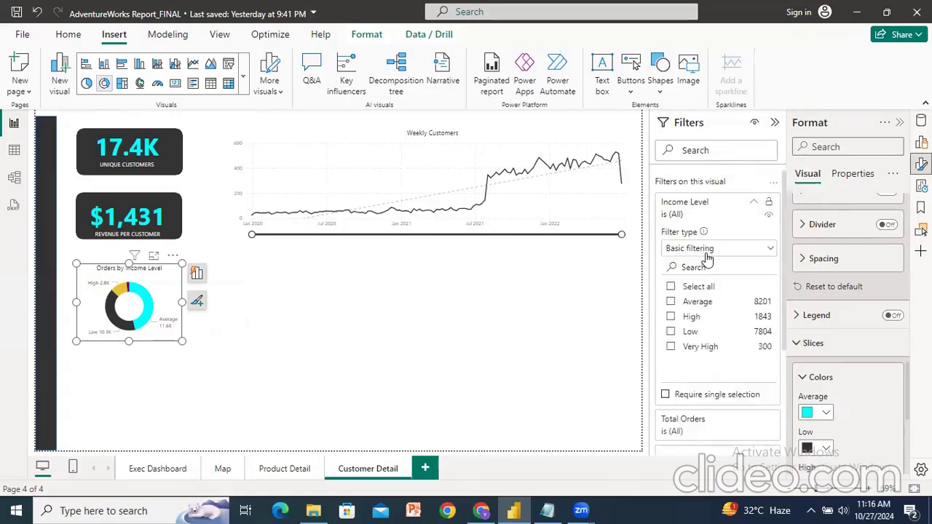
pyautogui.click(670, 286)
pyautogui.click(670, 347)
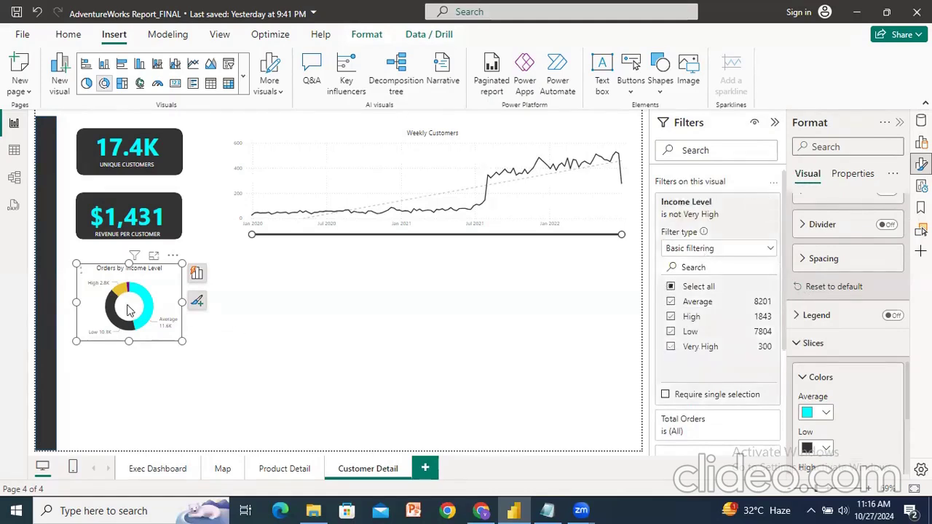
pyautogui.scroll(-2, 853, 399)
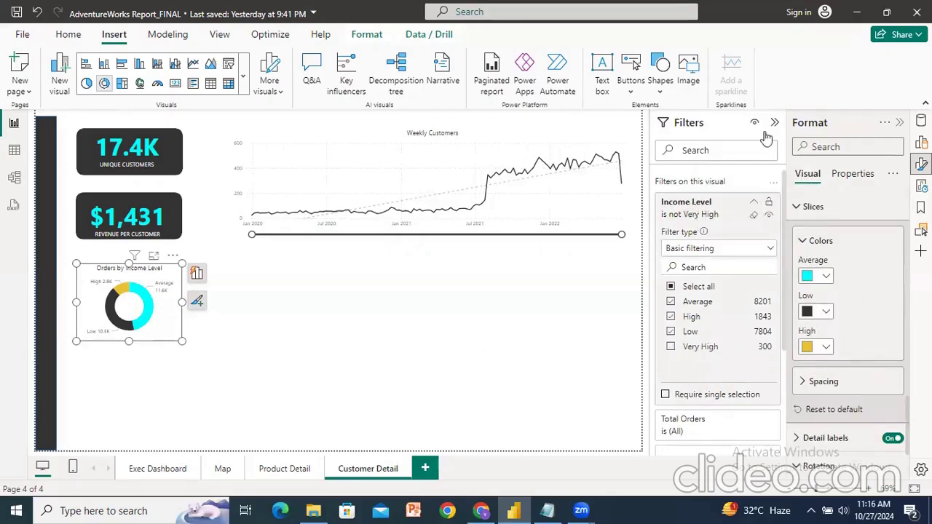
pyautogui.click(755, 206)
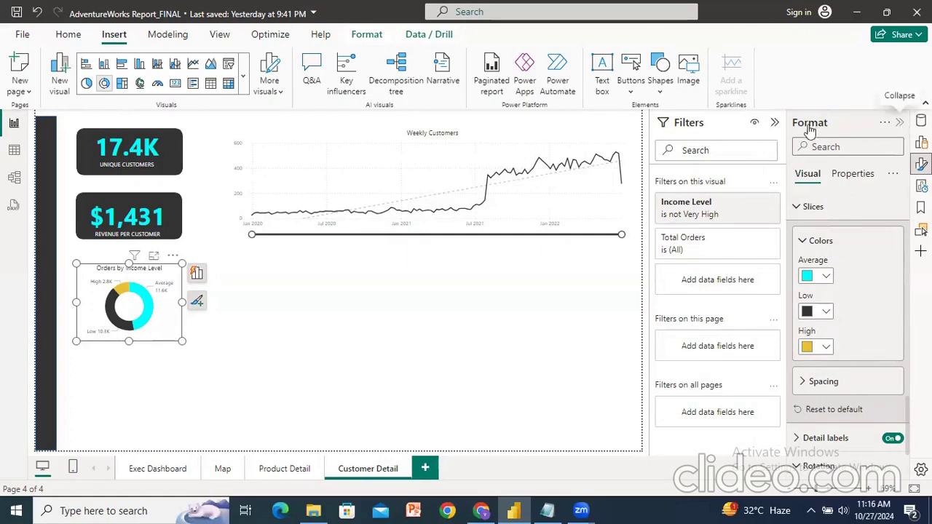
pyautogui.click(775, 122)
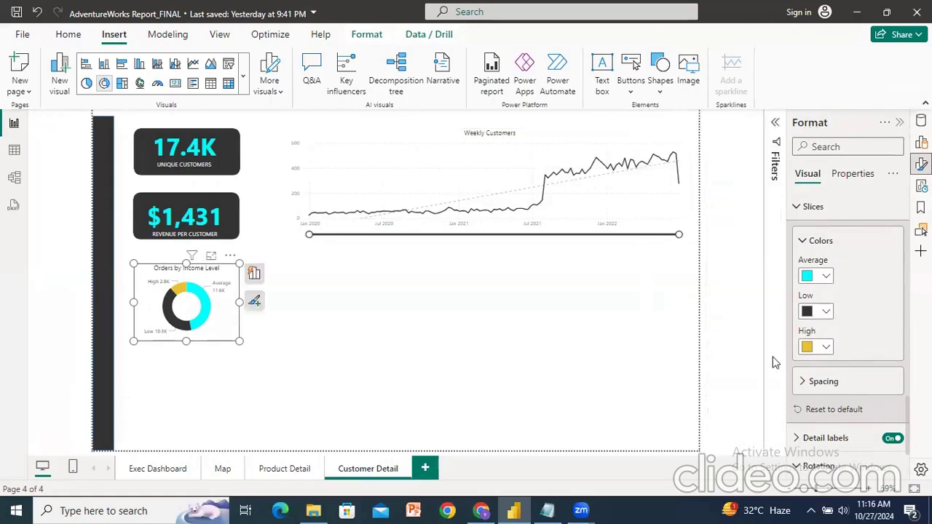
pyautogui.click(728, 320)
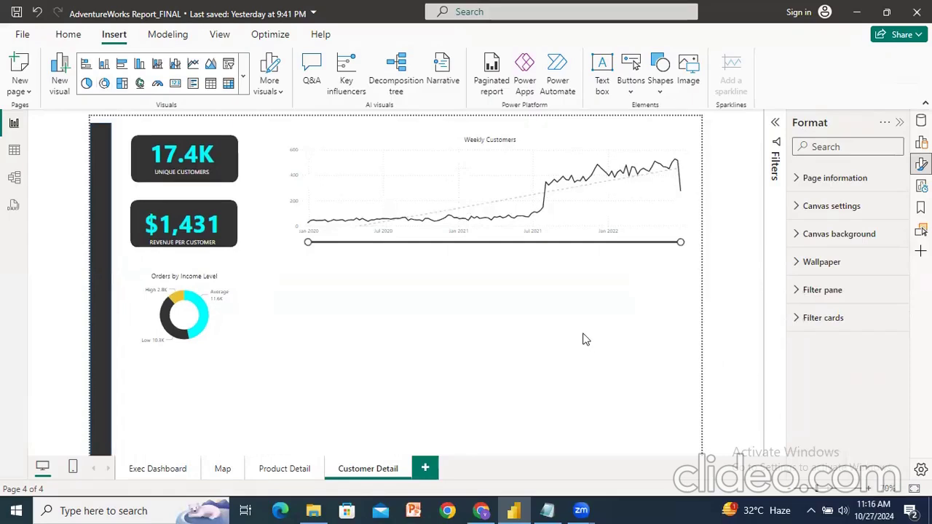
# Duplicate the Orders by Income Level donut chart and place the copy directly below the original, at about horizontal 85, vertical 490.
pyautogui.click(151, 310)
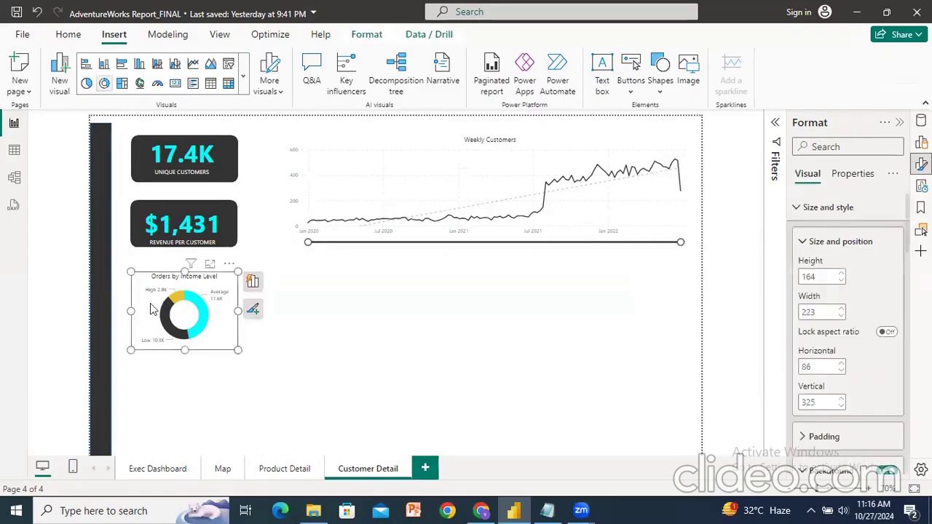
pyautogui.hotkey('ctrl', 'v')
pyautogui.moveTo(184, 284); pyautogui.dragTo(184, 362)
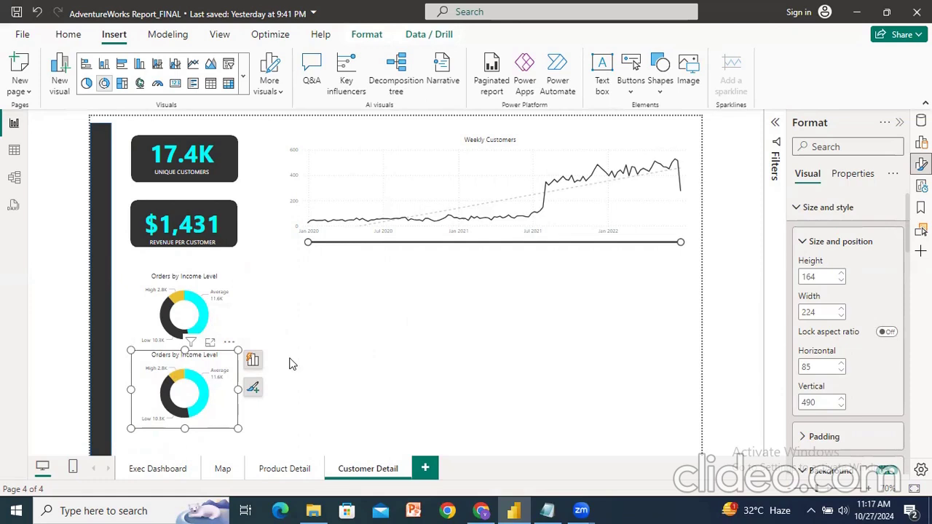
# Replace the Income Level legend of the lower donut chart with the Occupation field from Customer Lookup.
pyautogui.click(252, 360)
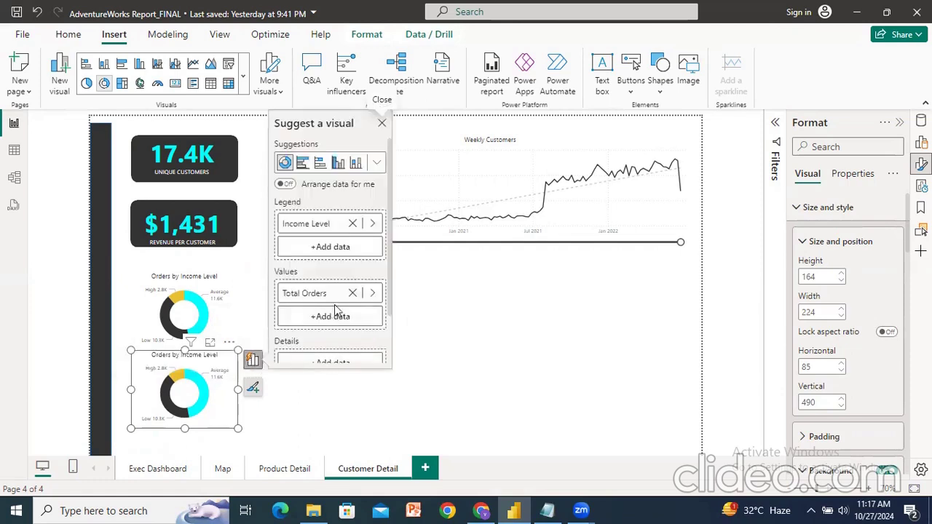
pyautogui.click(352, 164)
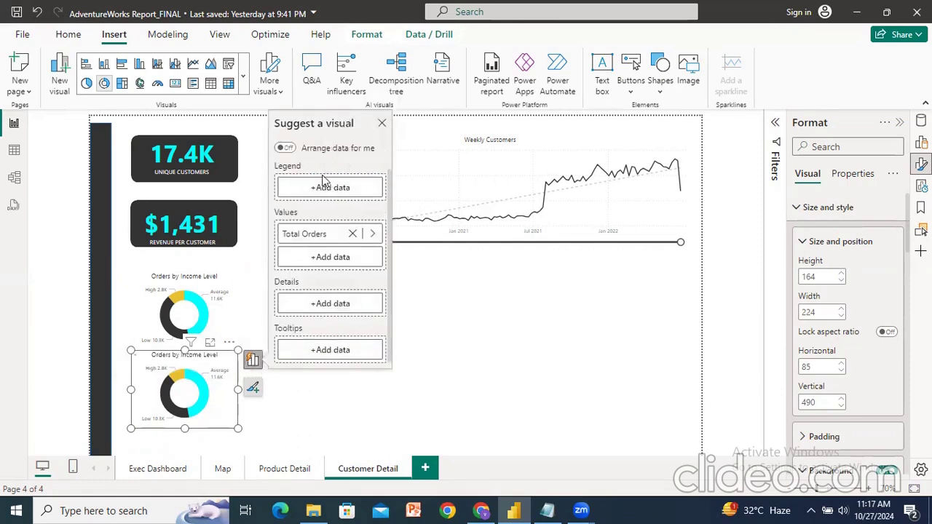
pyautogui.click(329, 187)
pyautogui.write('occ')
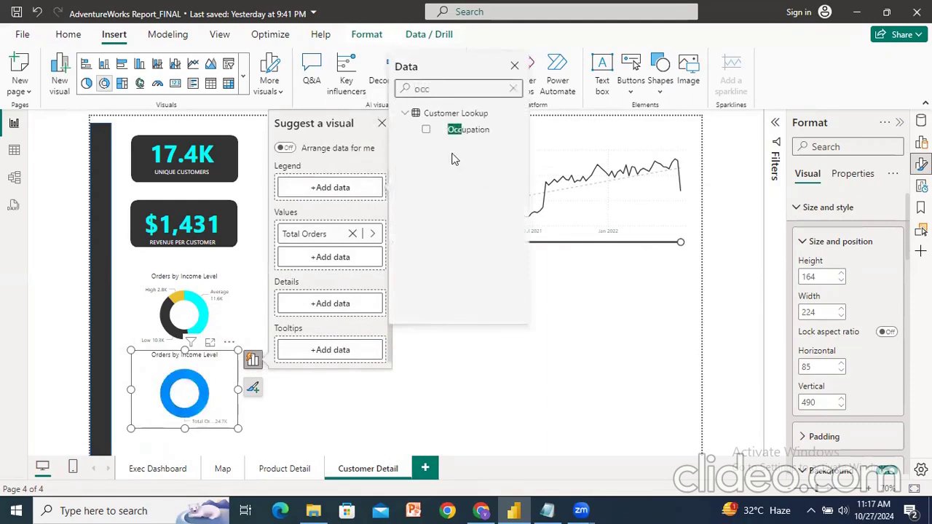
pyautogui.click(466, 132)
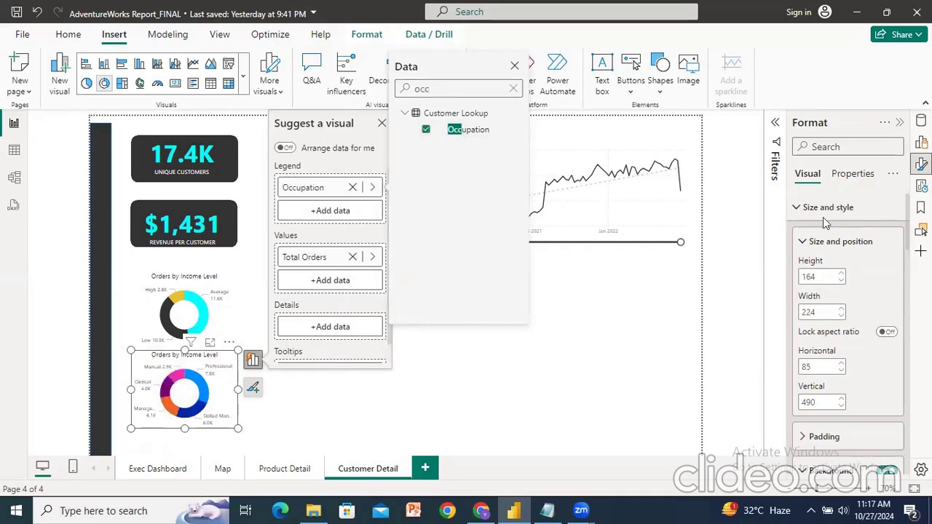
pyautogui.click(803, 242)
pyautogui.scroll(-3, 827, 291)
pyautogui.scroll(3, 833, 309)
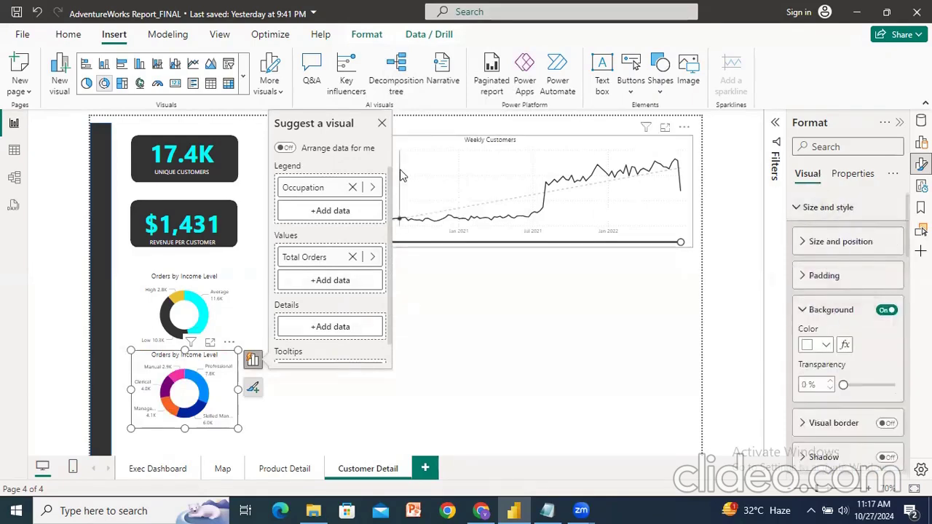
pyautogui.click(380, 129)
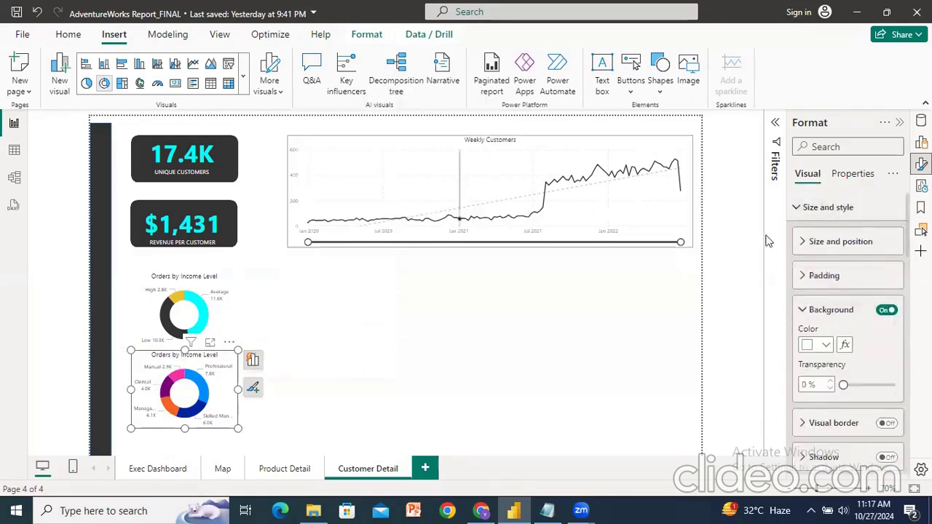
# Change the lower donut chart's title to Orders by Occupation.
pyautogui.click(800, 208)
pyautogui.click(862, 305)
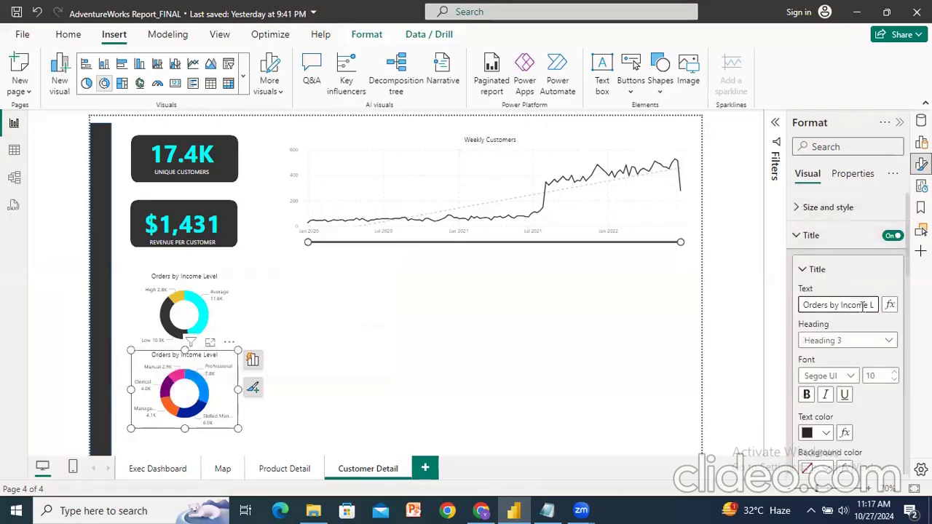
pyautogui.tripleClick(862, 305)
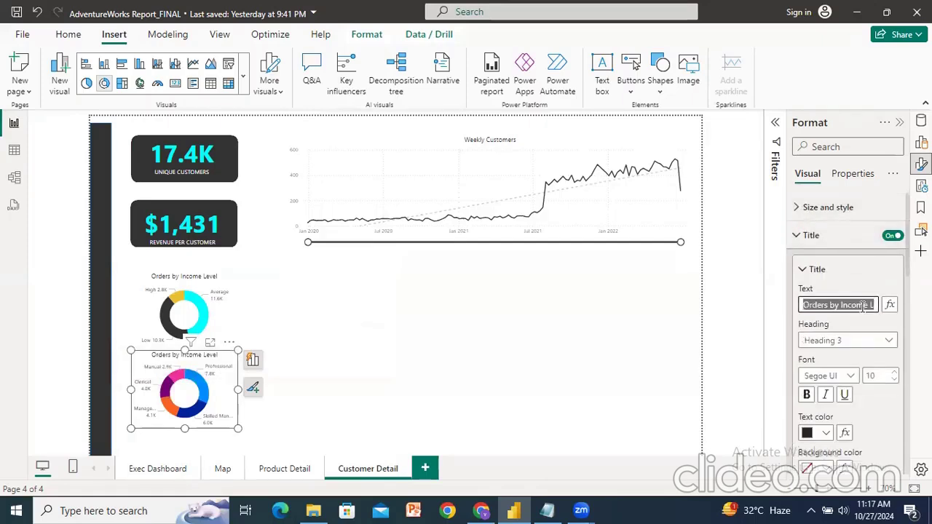
pyautogui.write('Occu')
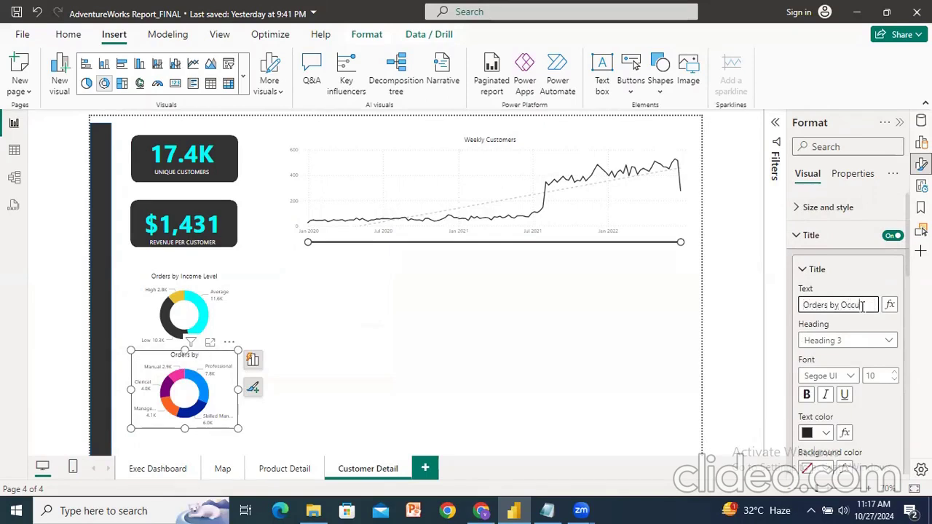
pyautogui.write('ion')
pyautogui.click(832, 291)
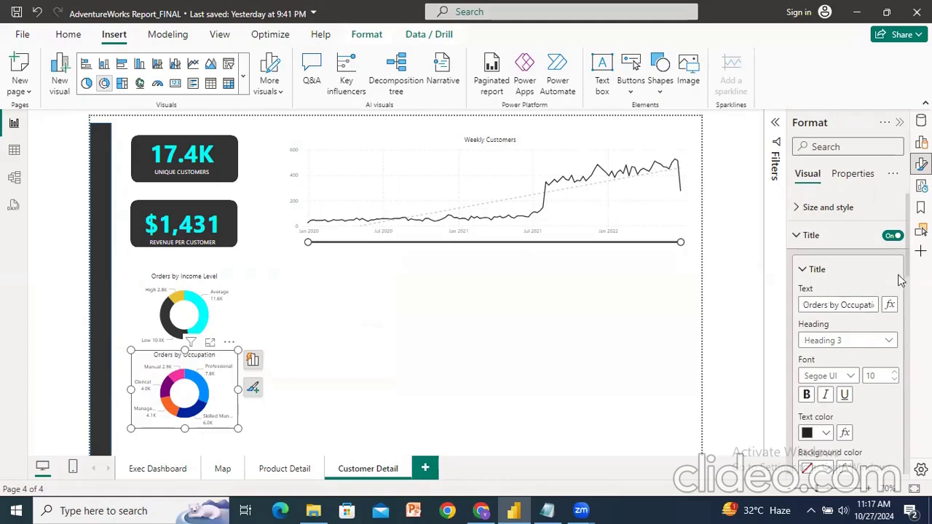
# Color the Orders by Occupation chart's Professional slice cyan, its Skilled Manual slice dark gray and its Management slice light gold.
pyautogui.scroll(-3, 842, 323)
pyautogui.scroll(-5, 845, 331)
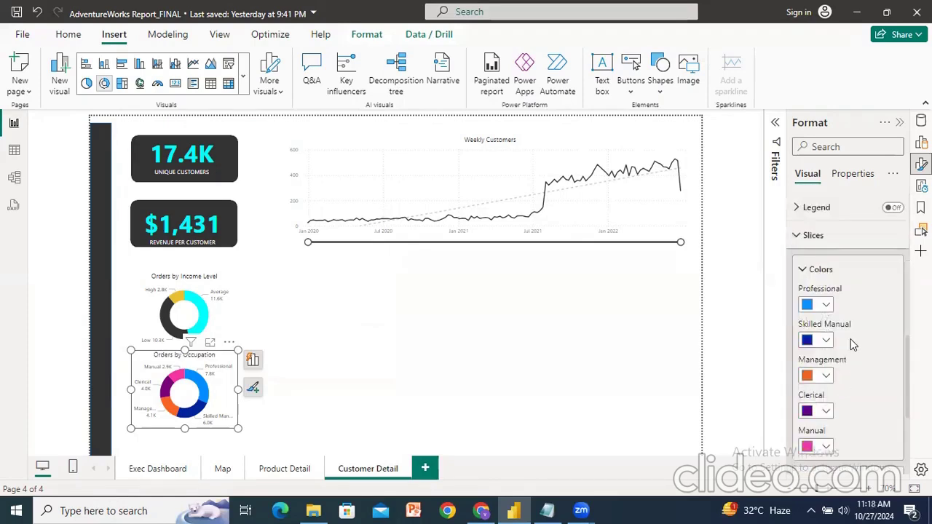
pyautogui.click(825, 305)
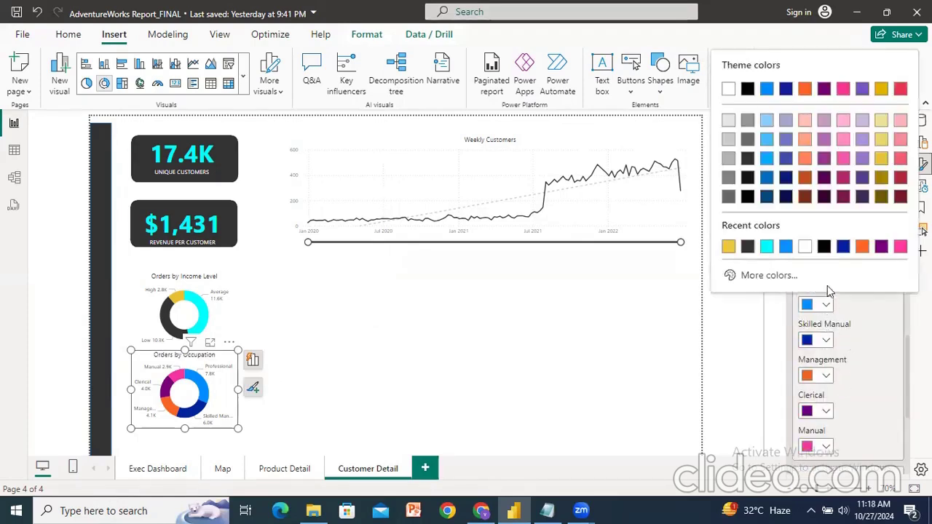
pyautogui.click(767, 247)
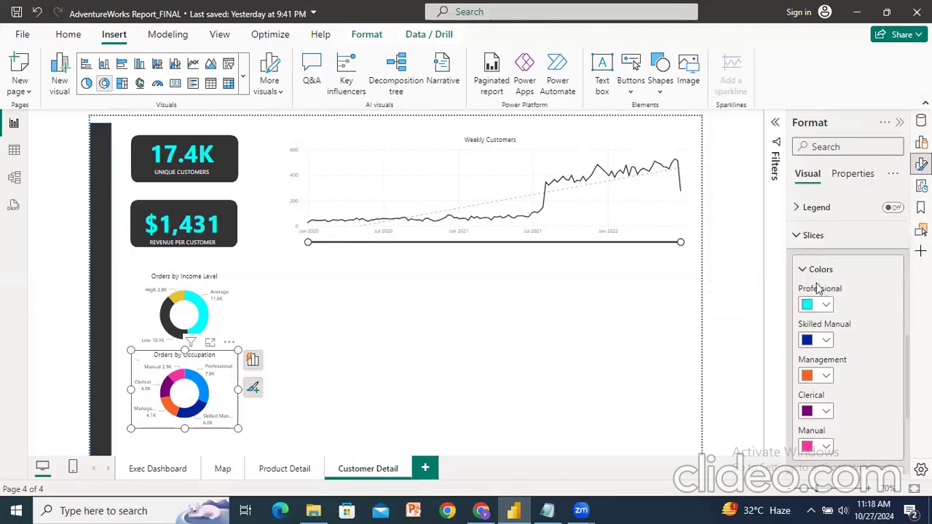
pyautogui.click(826, 340)
pyautogui.click(727, 161)
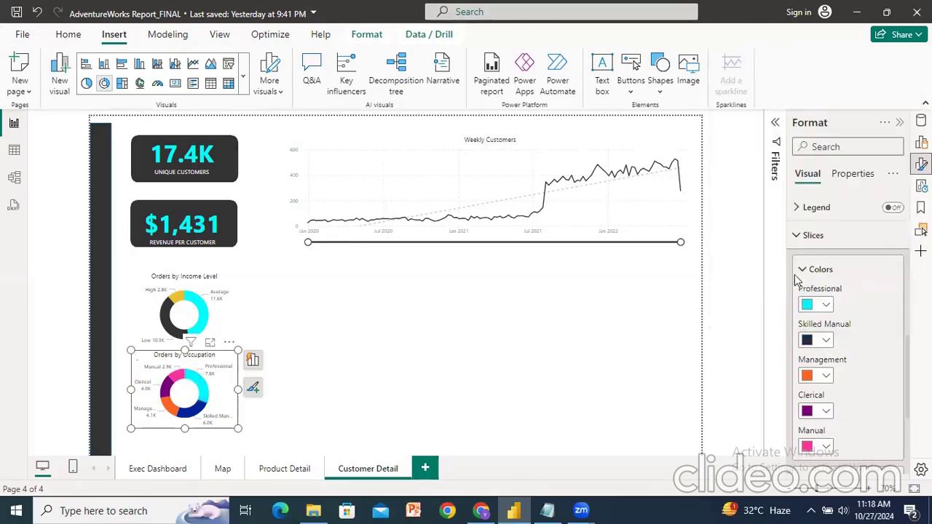
pyautogui.click(825, 376)
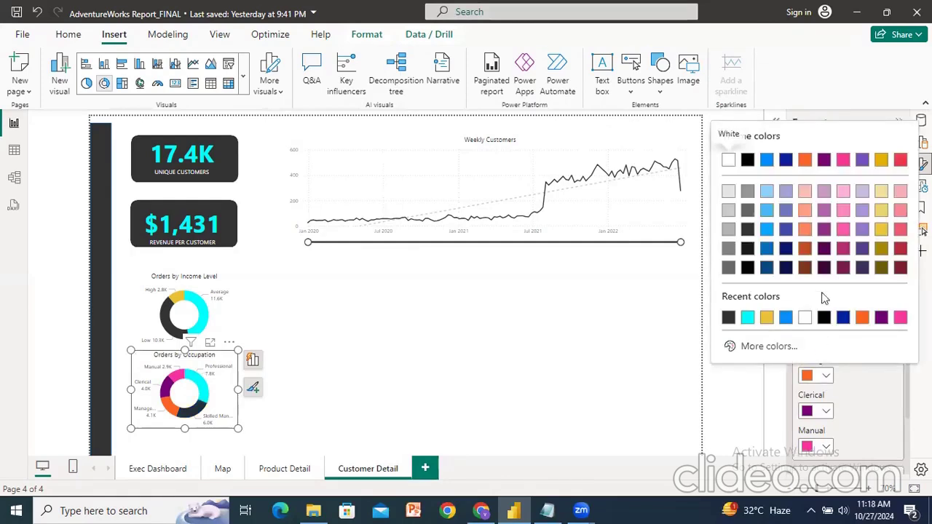
pyautogui.click(881, 230)
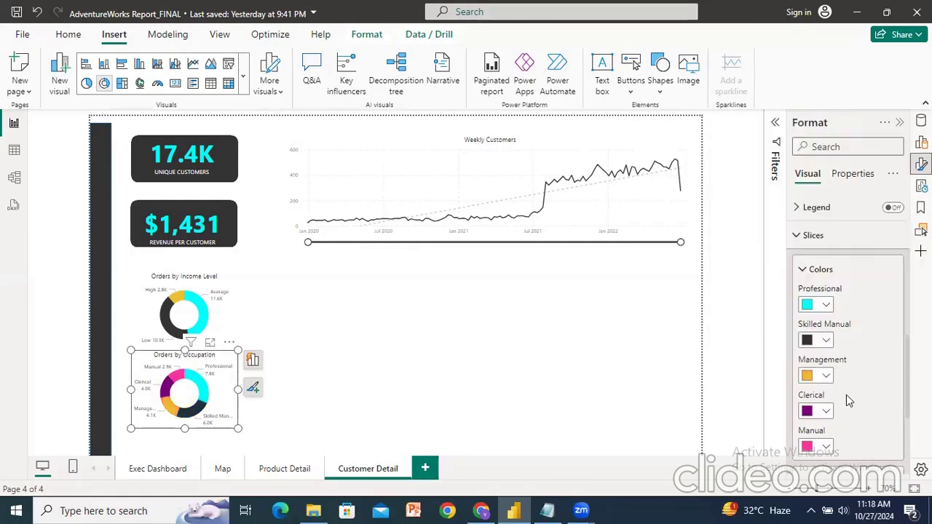
# Remove the Income Level filter from the Orders by Occupation donut chart.
pyautogui.scroll(-2, 866, 396)
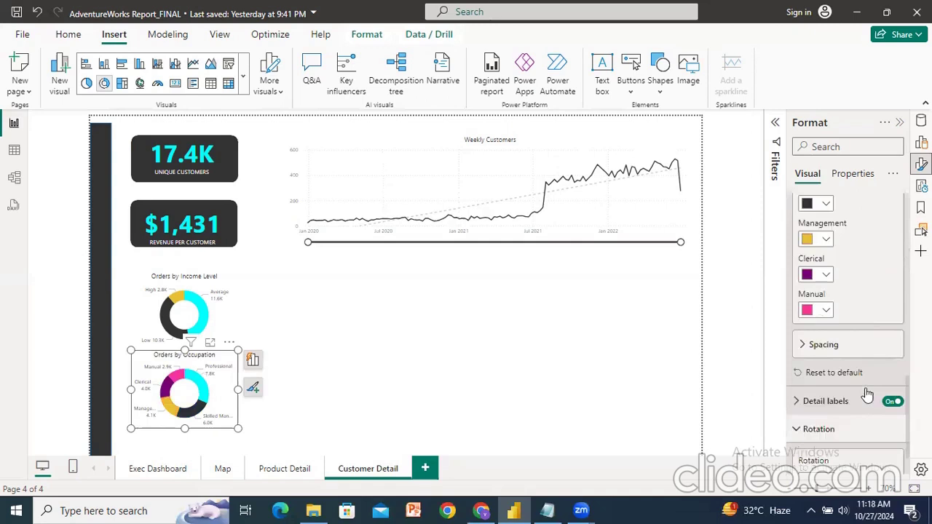
pyautogui.click(773, 125)
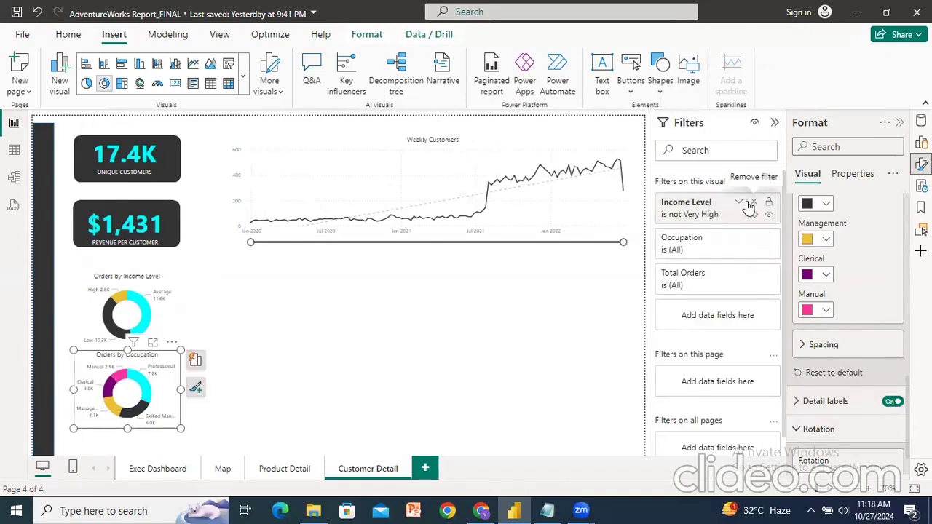
pyautogui.click(755, 207)
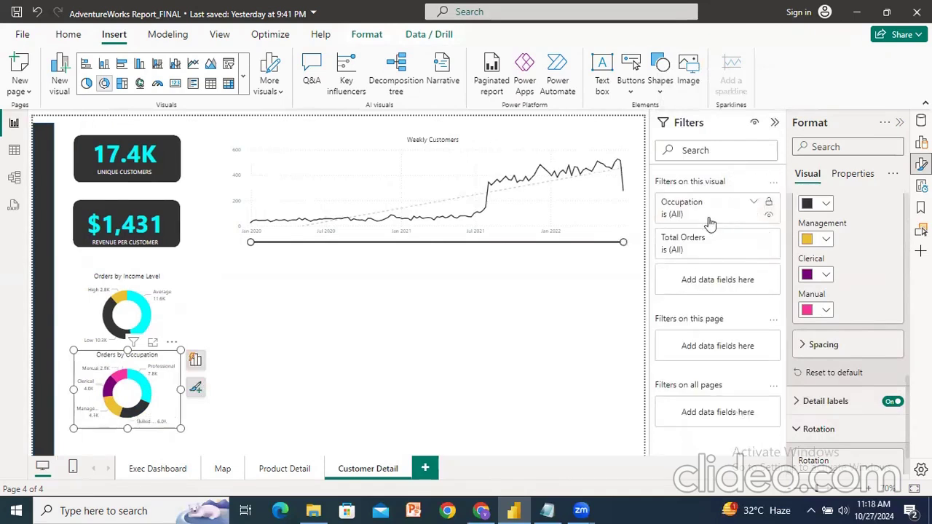
# Exclude Clerical and Manual from the Orders by Occupation chart with basic filtering on Occupation.
pyautogui.click(753, 208)
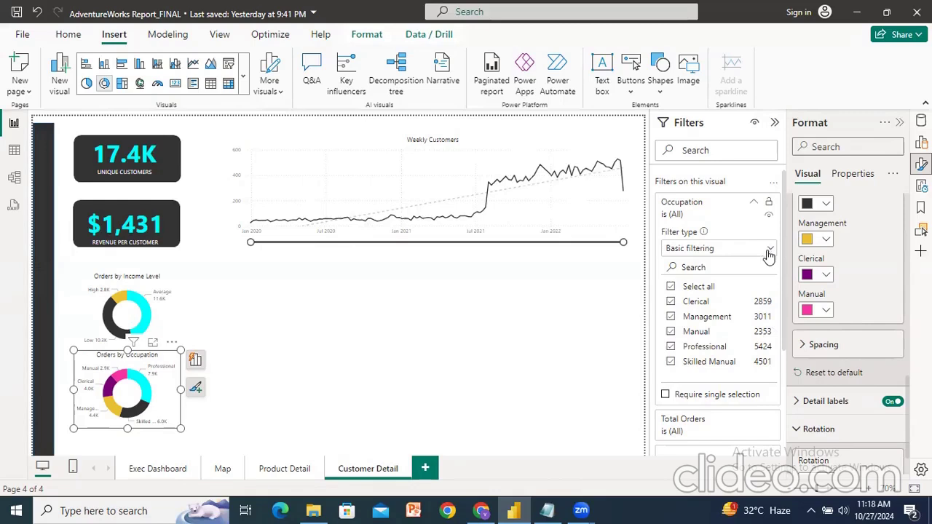
pyautogui.click(670, 301)
pyautogui.click(670, 333)
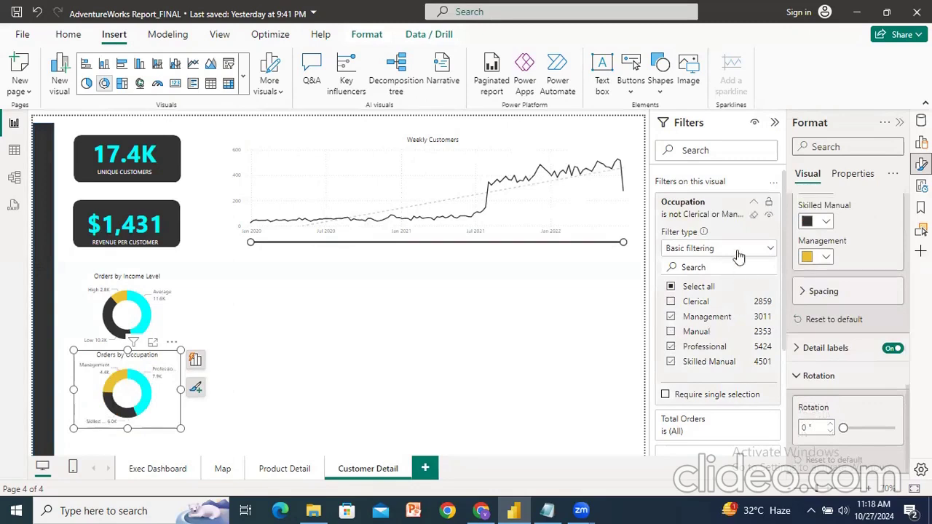
# Try a Top N filter of 3 items on Occupation, and return to basic filtering with every occupation included.
pyautogui.click(764, 249)
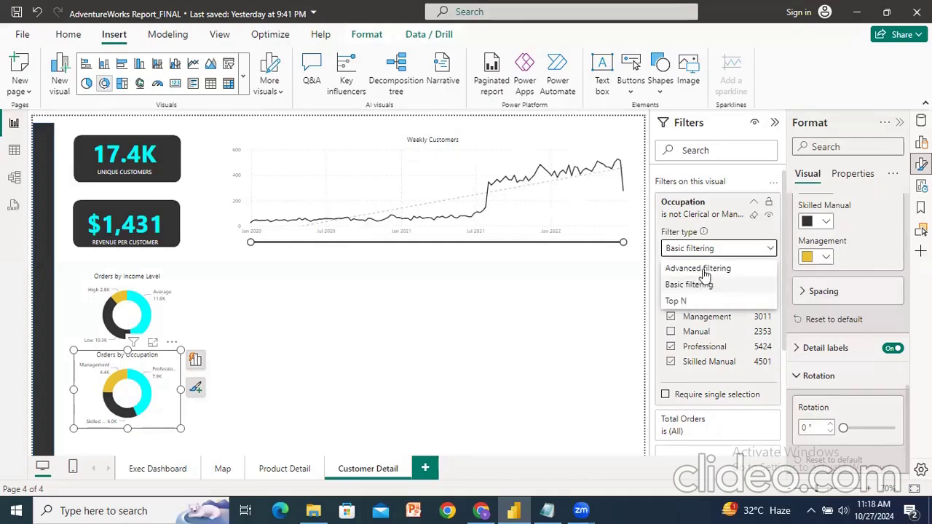
pyautogui.click(677, 302)
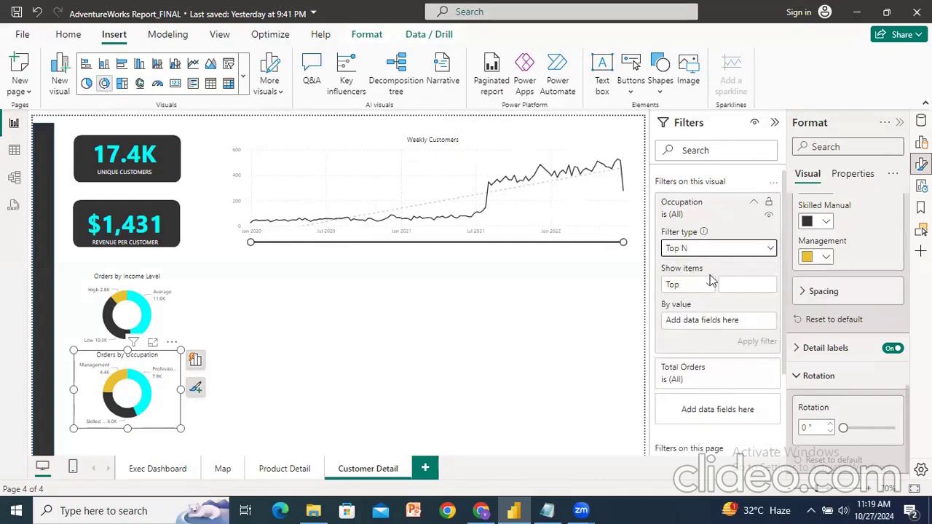
pyautogui.click(731, 284)
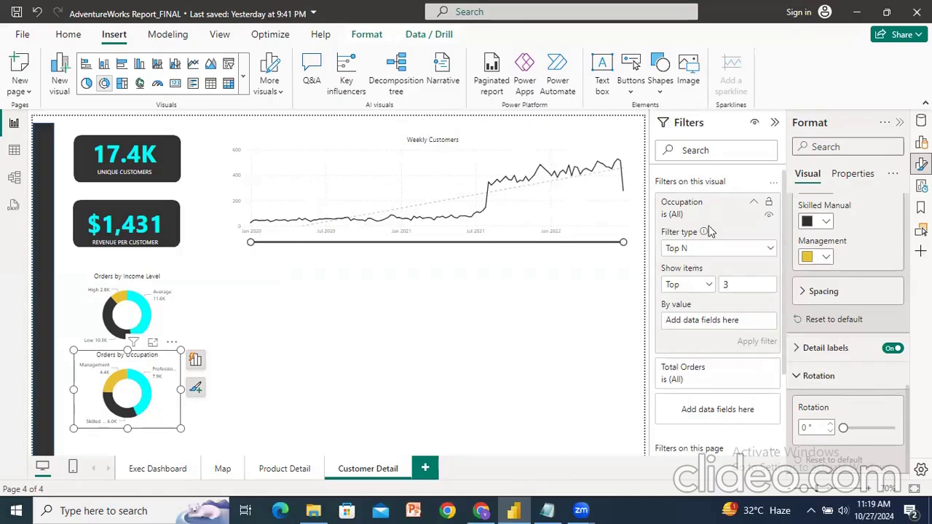
pyautogui.click(772, 247)
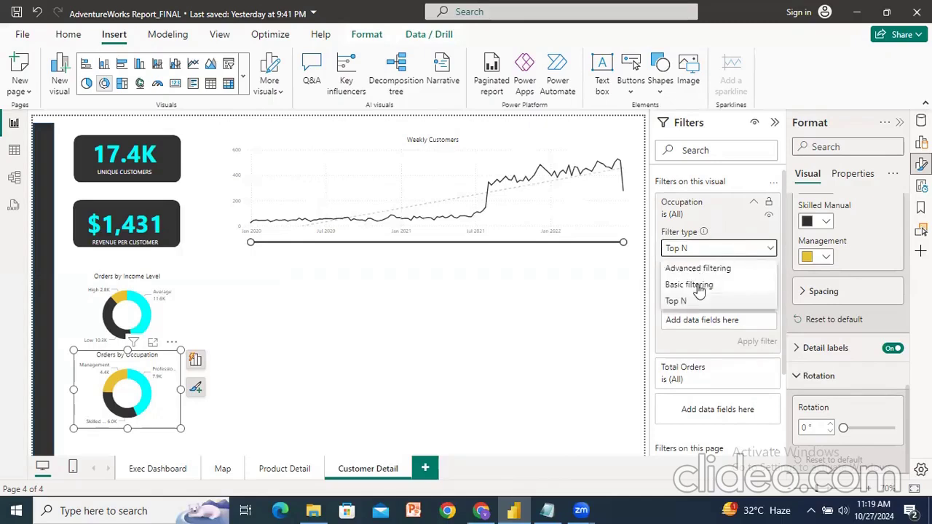
pyautogui.click(697, 284)
pyautogui.click(670, 331)
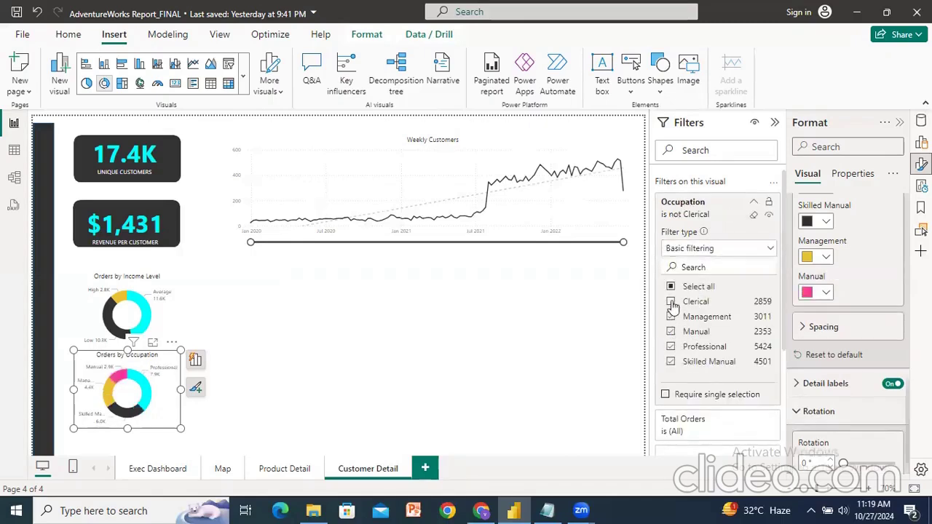
pyautogui.click(671, 301)
# Set the Occupation filter to Top N with 3 items, and switch it back to basic filtering without Clerical and Manual.
pyautogui.click(768, 248)
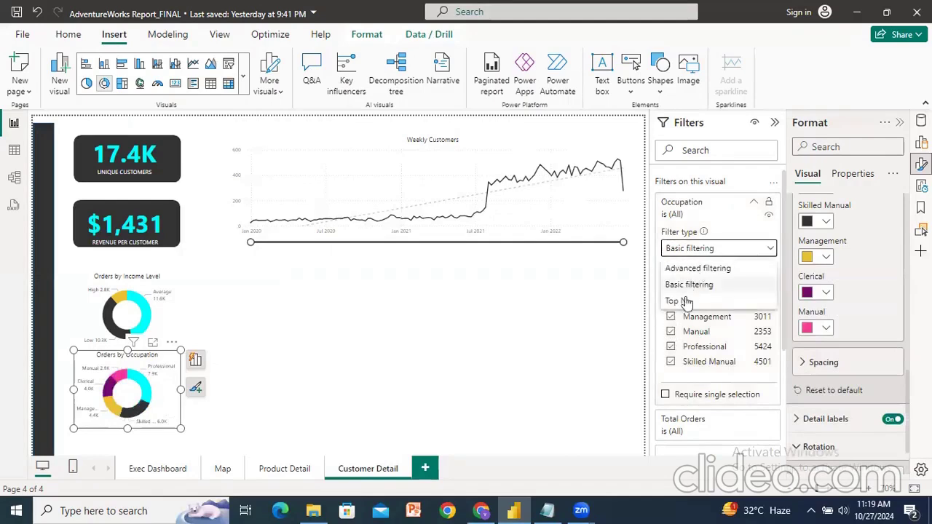
pyautogui.click(685, 299)
pyautogui.click(731, 284)
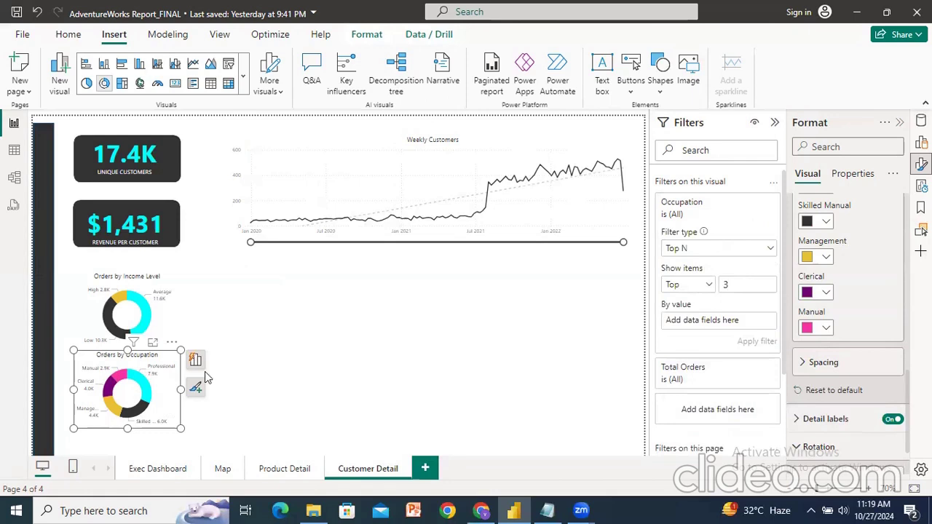
pyautogui.click(769, 249)
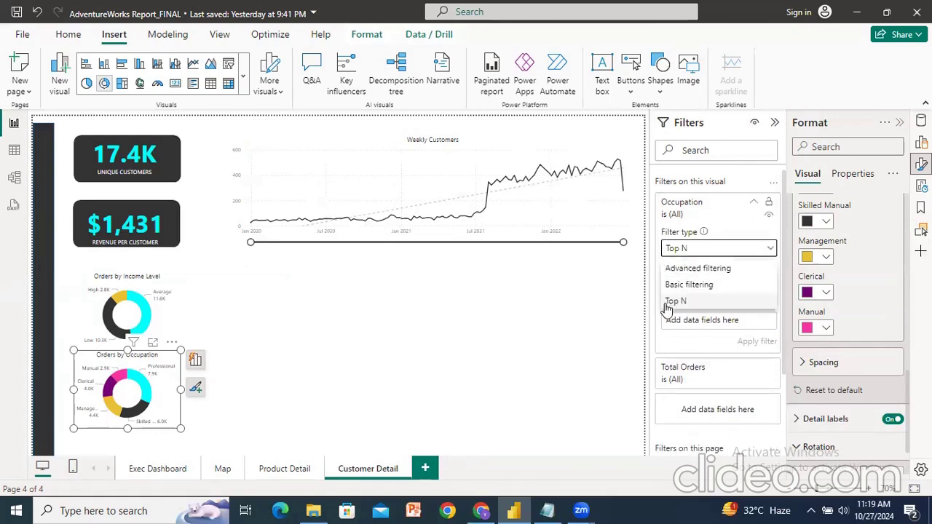
pyautogui.click(677, 285)
pyautogui.click(669, 332)
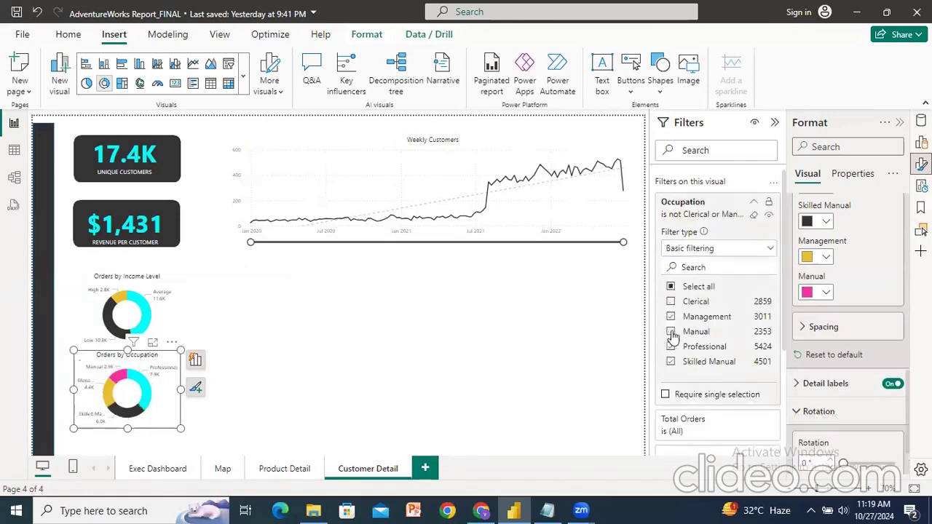
pyautogui.click(670, 301)
# Filter the Orders by Occupation chart with a Top N filter showing the top 3 occupations by Total Orders, and apply it.
pyautogui.click(721, 248)
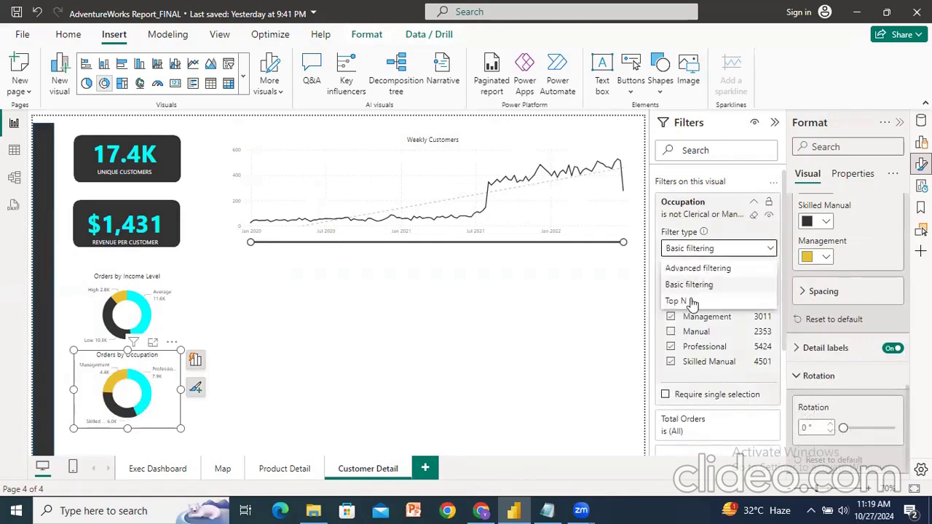
pyautogui.click(691, 301)
pyautogui.click(729, 285)
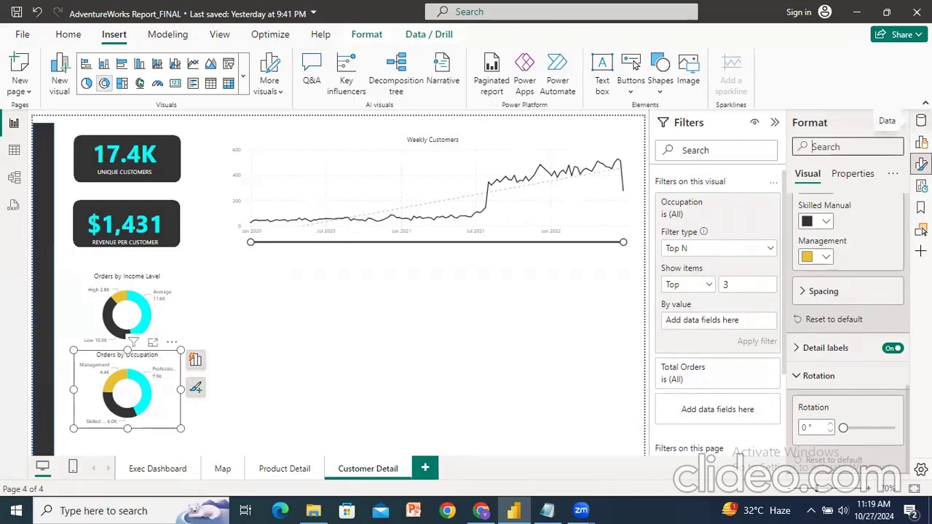
pyautogui.click(921, 120)
pyautogui.click(830, 147)
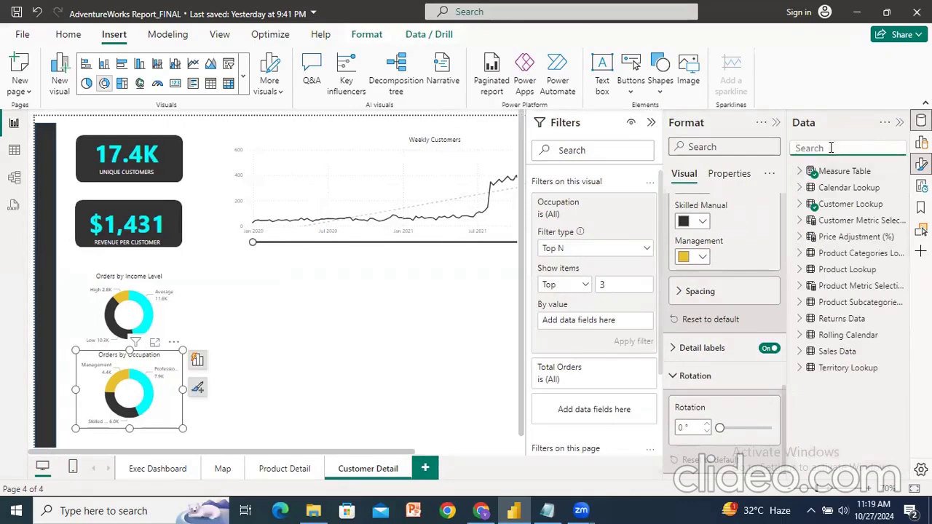
pyautogui.write('tot')
pyautogui.moveTo(866, 220); pyautogui.dragTo(601, 324)
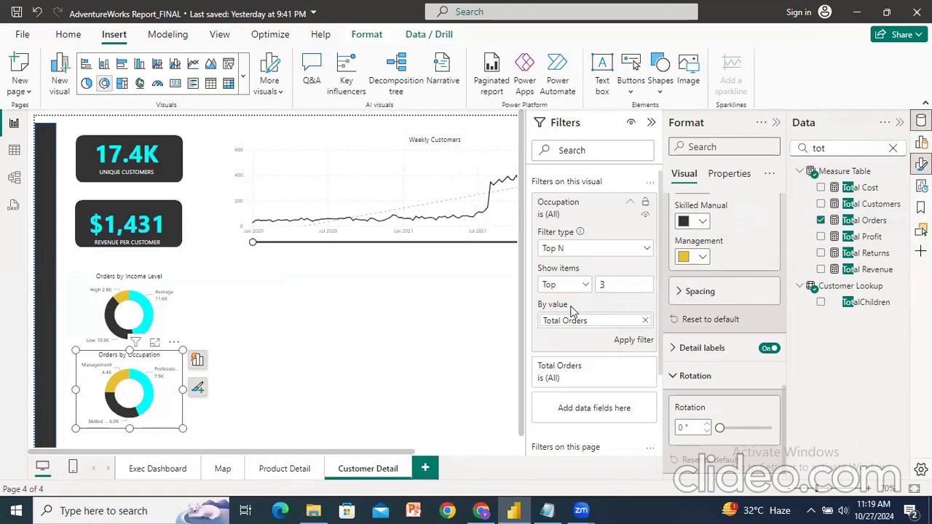
pyautogui.click(634, 341)
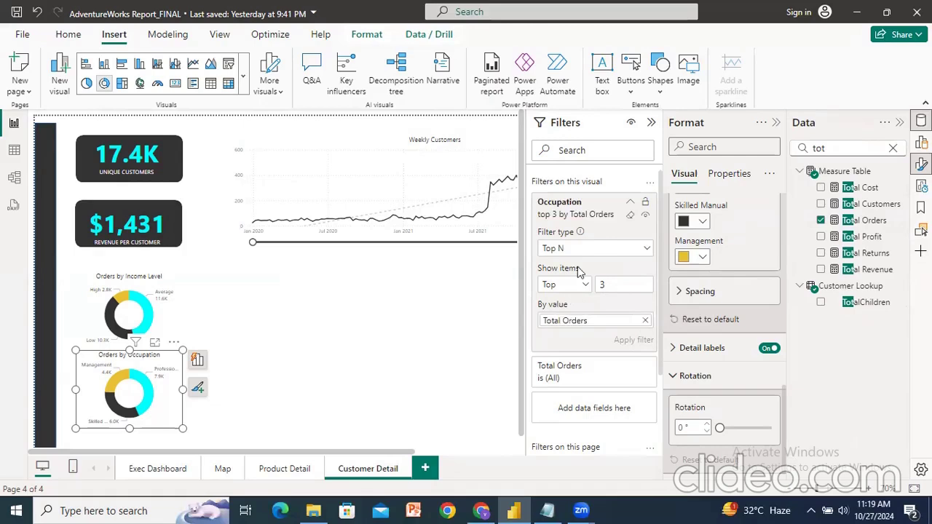
# Collapse the Filters, Format and Data panes and deselect the Orders by Occupation chart.
pyautogui.click(651, 123)
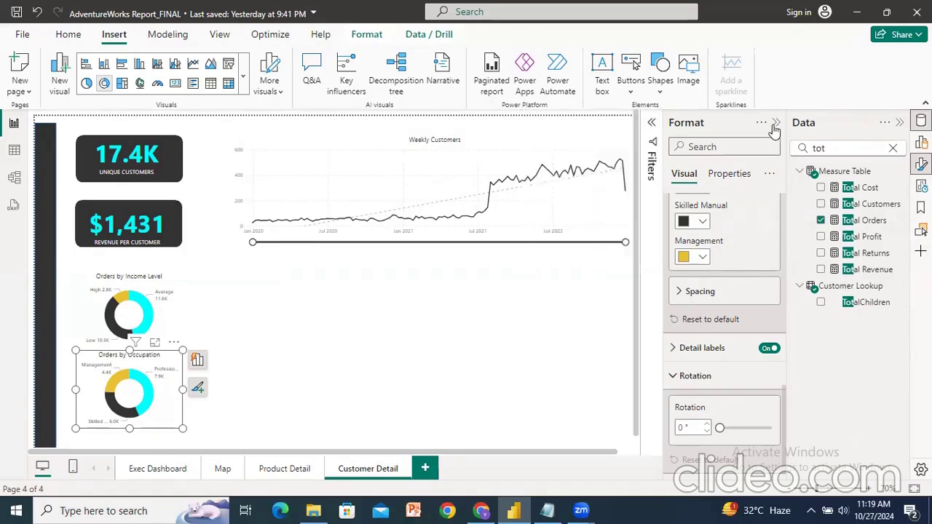
pyautogui.click(776, 122)
pyautogui.click(900, 123)
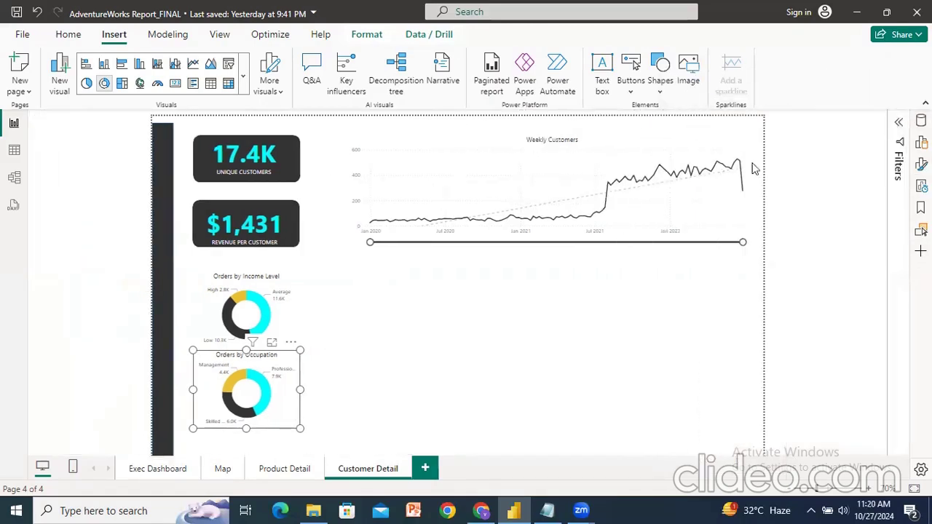
pyautogui.click(721, 318)
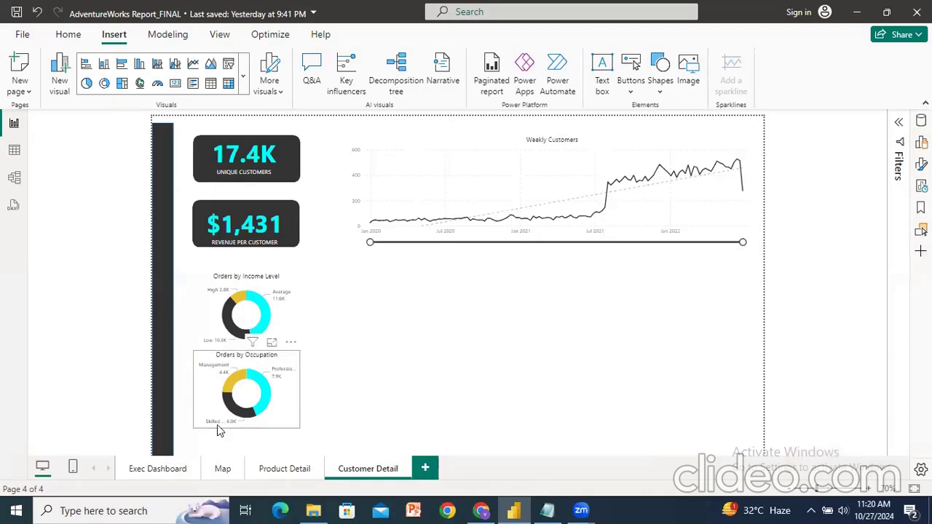
# Insert a table visual on the Exec Dashboard page, placed and sized to fill the space below the Orders by Category chart.
pyautogui.click(152, 470)
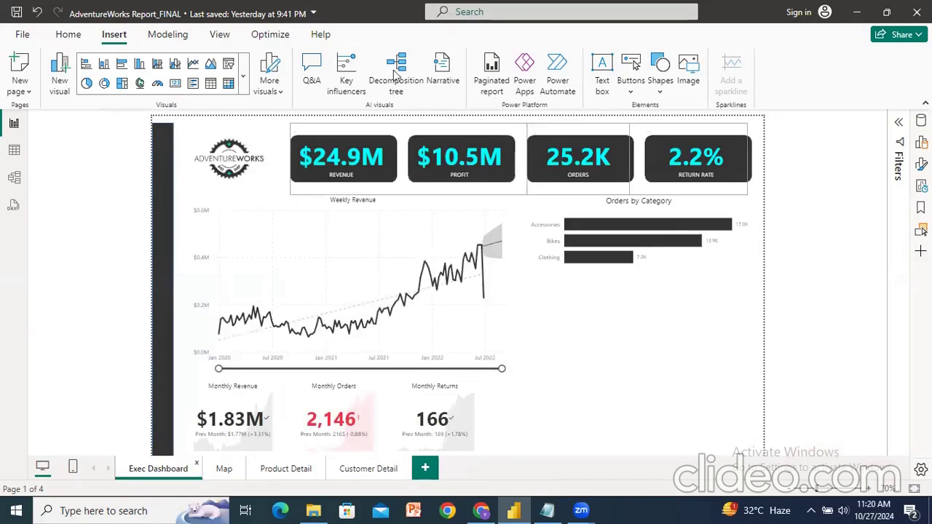
pyautogui.click(212, 85)
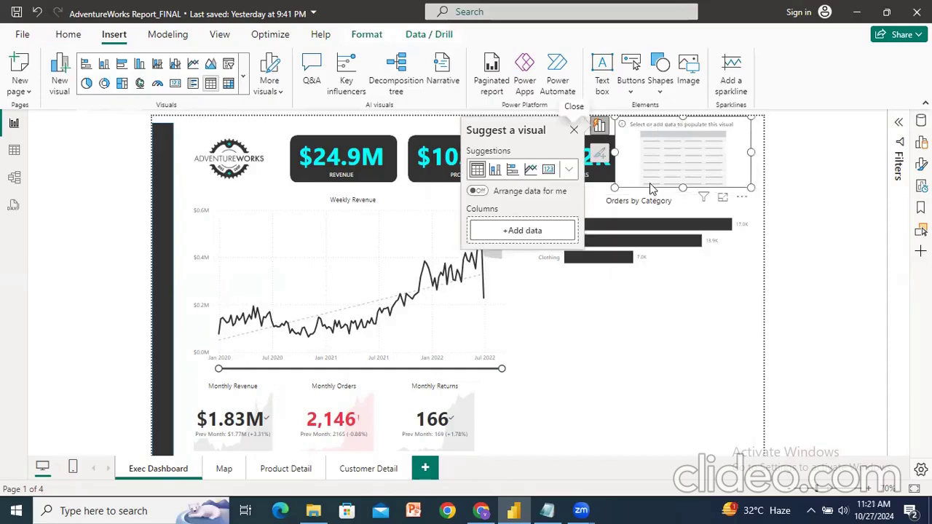
pyautogui.press('Escape')
pyautogui.moveTo(630, 173); pyautogui.dragTo(576, 286)
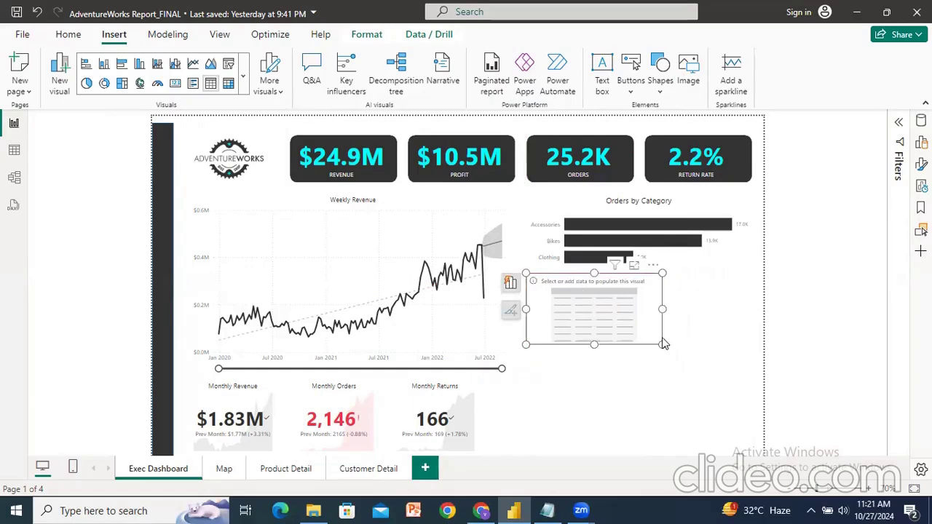
pyautogui.moveTo(661, 342); pyautogui.dragTo(747, 340)
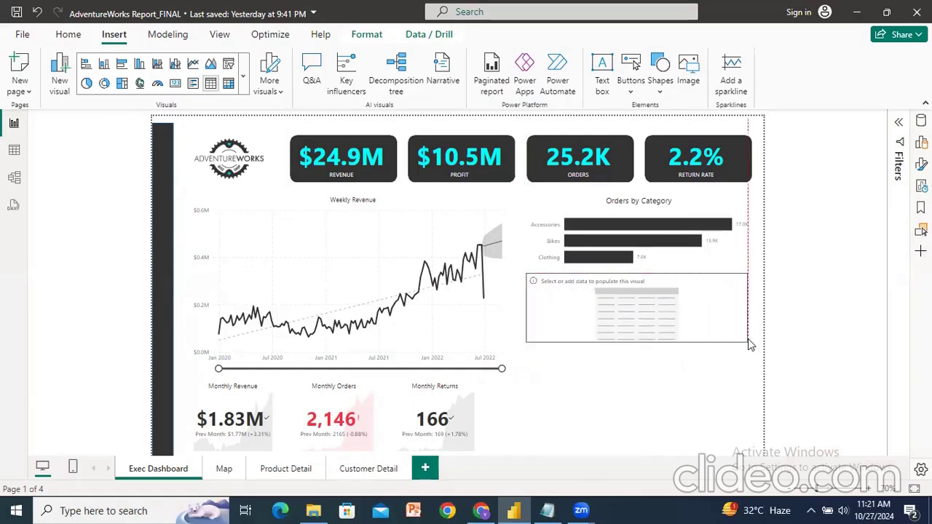
pyautogui.moveTo(636, 342); pyautogui.dragTo(634, 438)
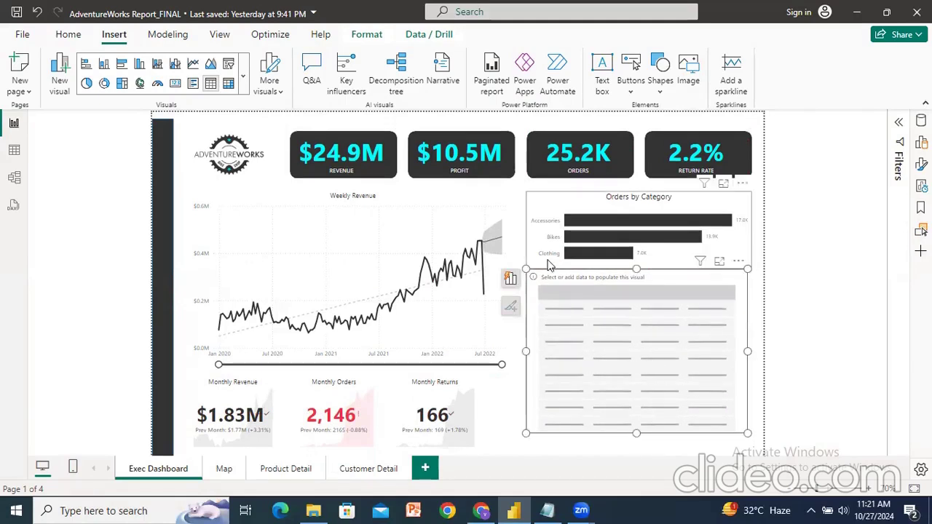
# Add the CategoryName and ProductName fields as columns of the new table.
pyautogui.click(510, 278)
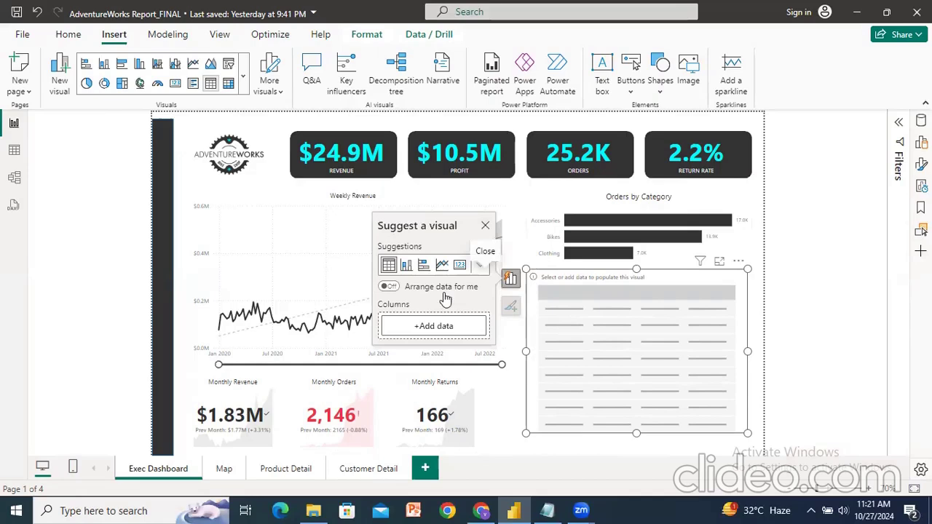
pyautogui.click(445, 326)
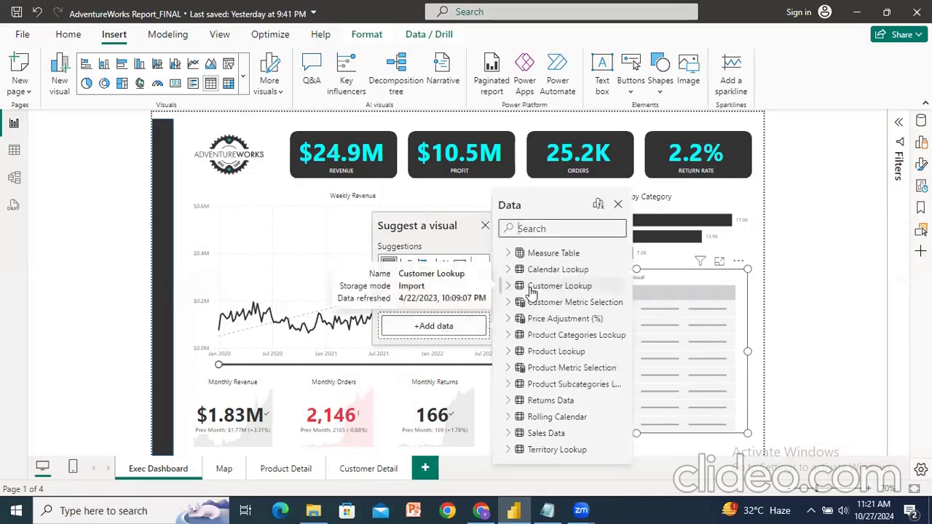
pyautogui.write('categ')
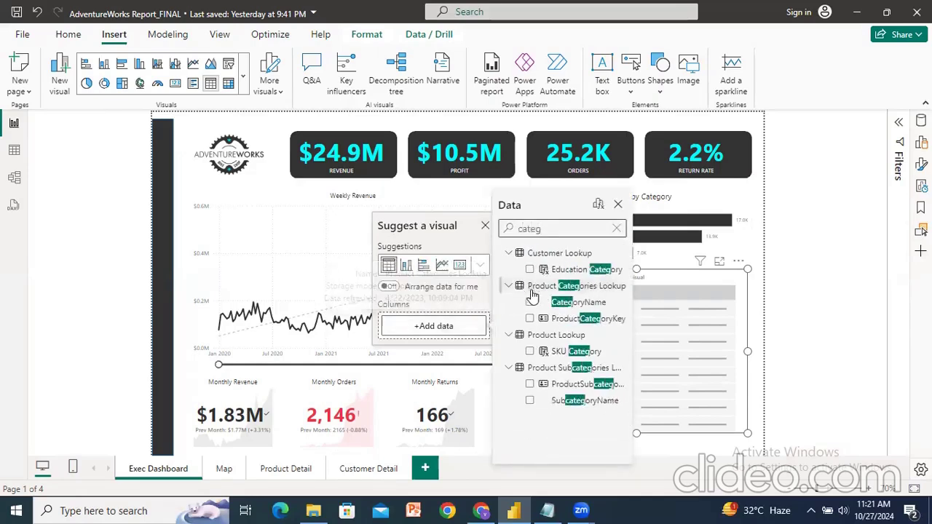
pyautogui.click(575, 303)
pyautogui.click(429, 339)
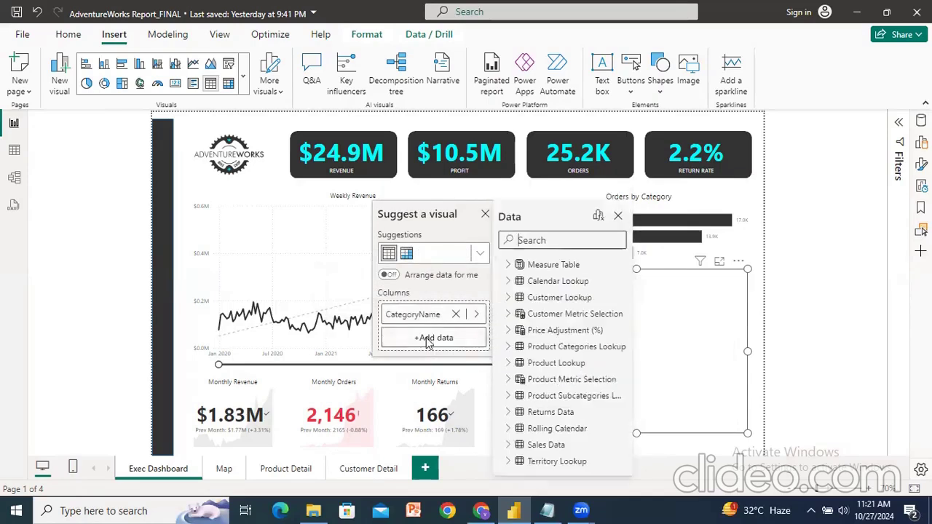
pyautogui.click(538, 233)
pyautogui.write('pro')
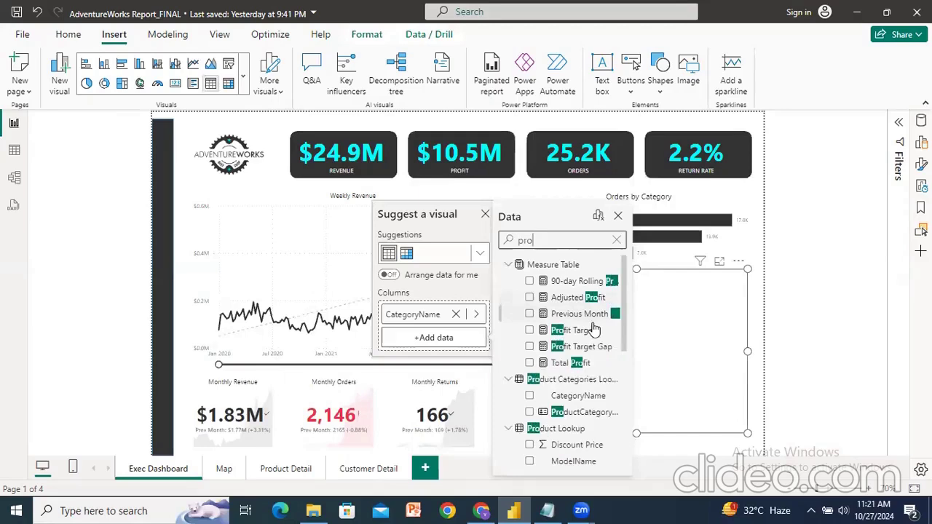
pyautogui.scroll(-3, 575, 397)
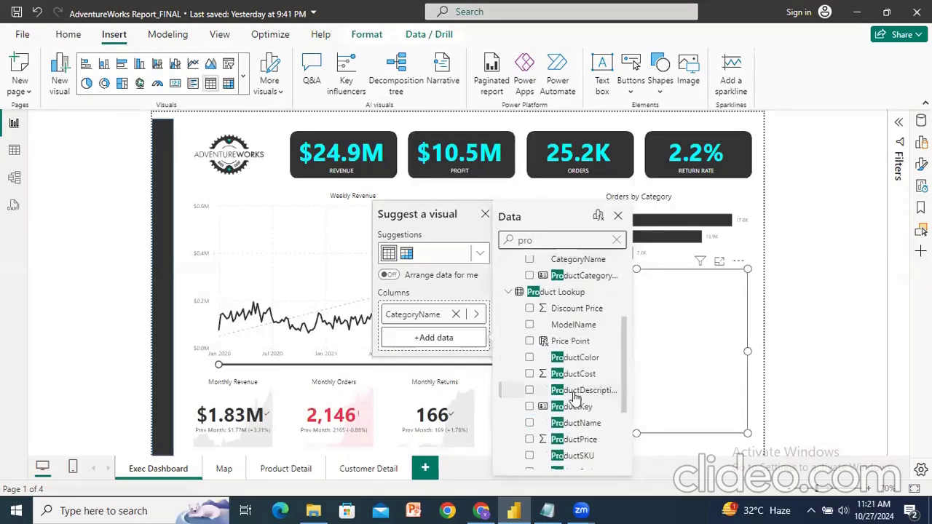
pyautogui.click(575, 422)
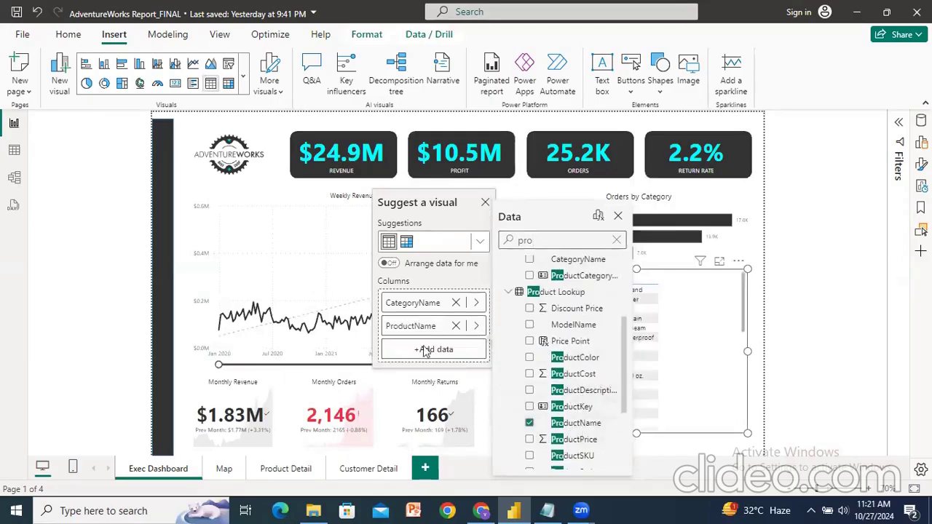
# Add the Total Orders, Total Revenue and Return Rate measures as columns of the table.
pyautogui.click(422, 351)
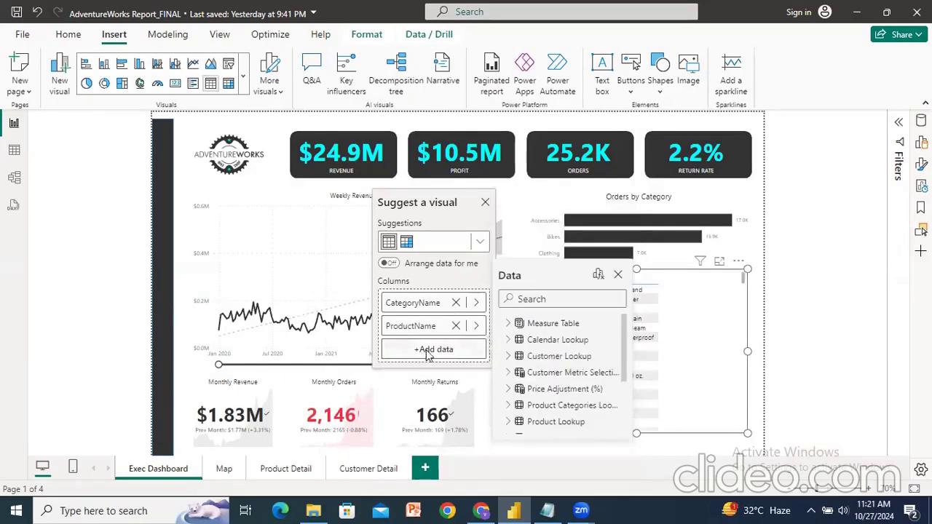
pyautogui.write('tota')
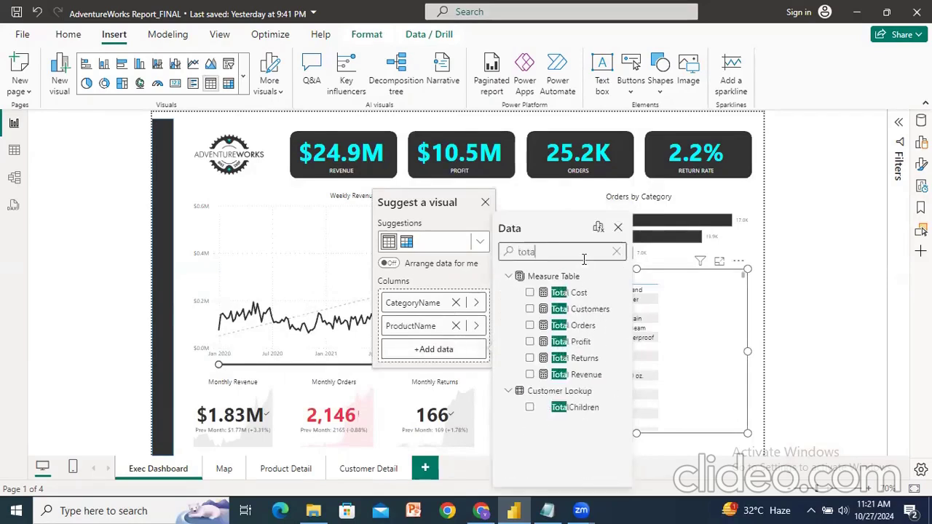
pyautogui.click(574, 327)
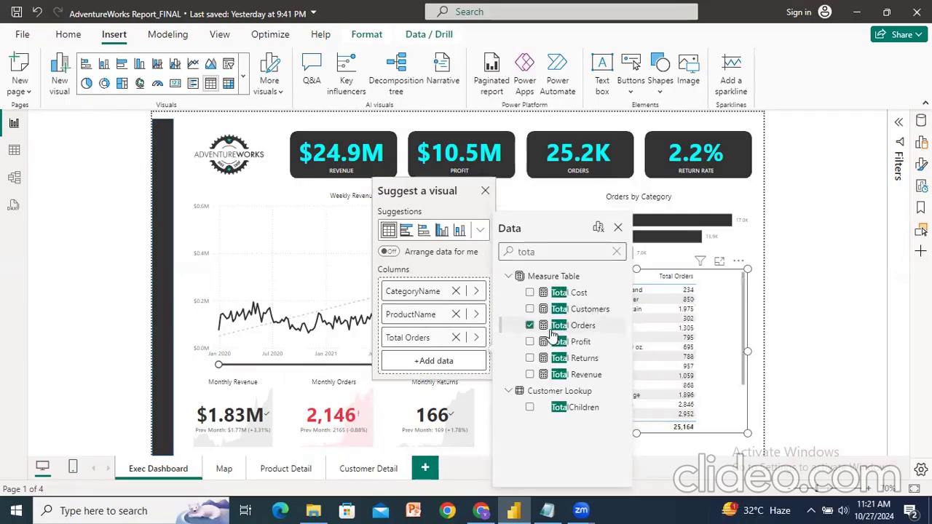
pyautogui.click(417, 362)
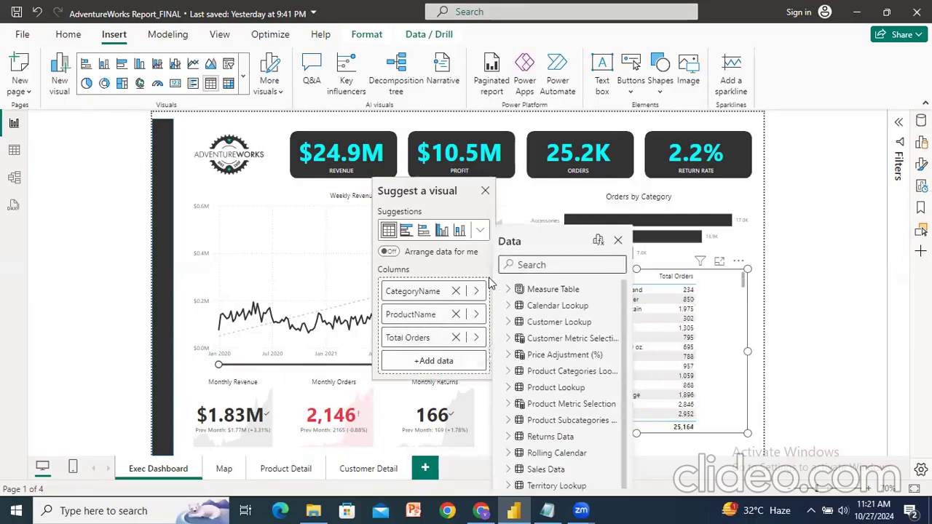
pyautogui.write('tota')
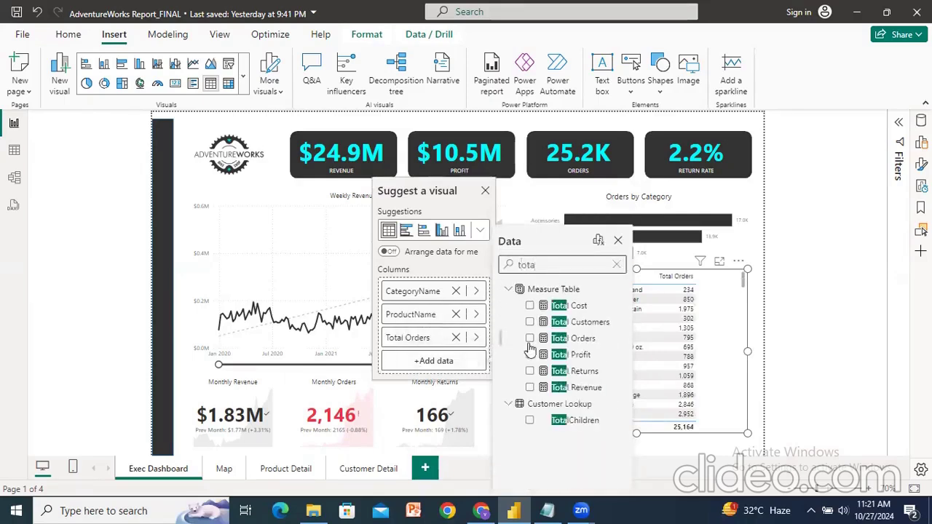
pyautogui.click(529, 387)
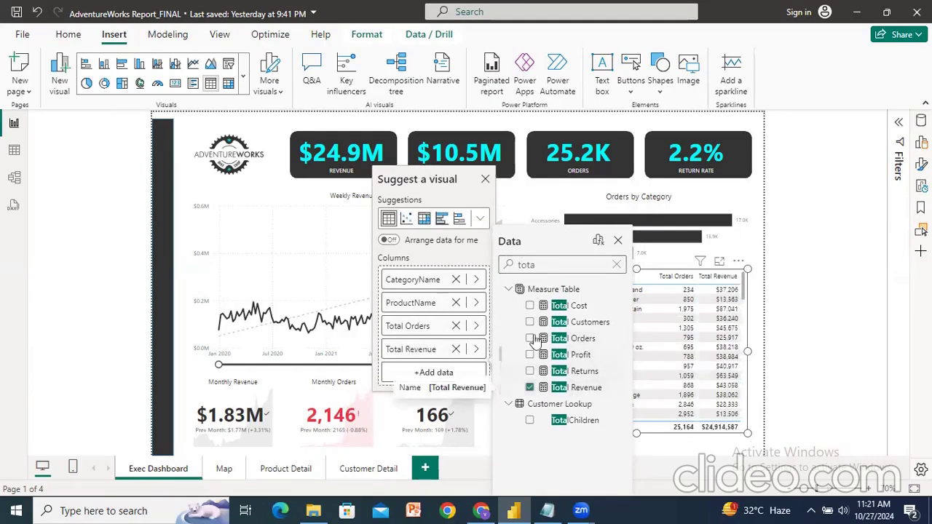
pyautogui.write('ret')
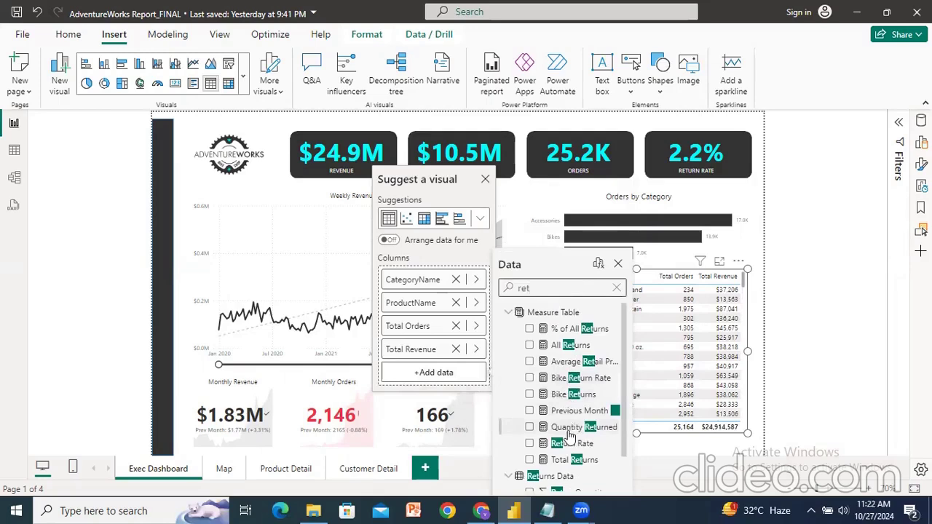
pyautogui.scroll(-1, 572, 444)
pyautogui.click(571, 401)
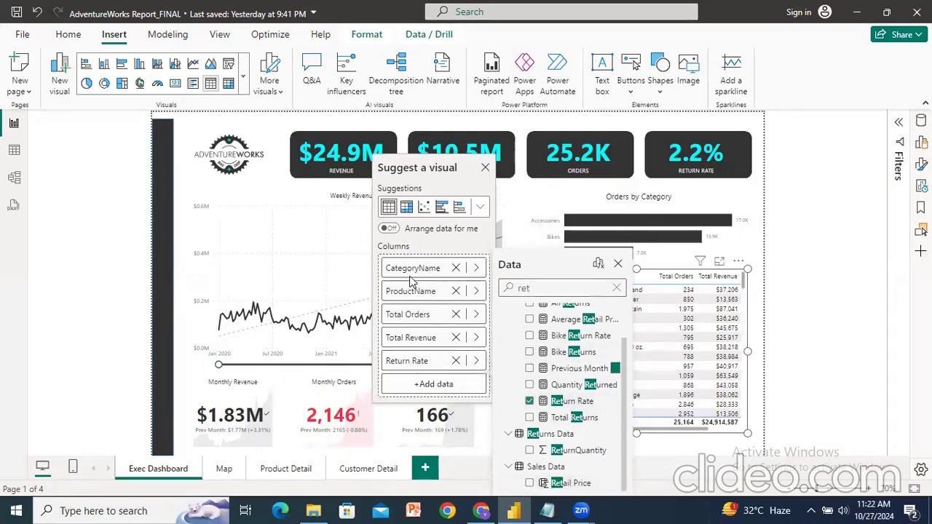
# Rename the table's first three columns as Category Name, Product Name and Orders.
pyautogui.click(418, 271)
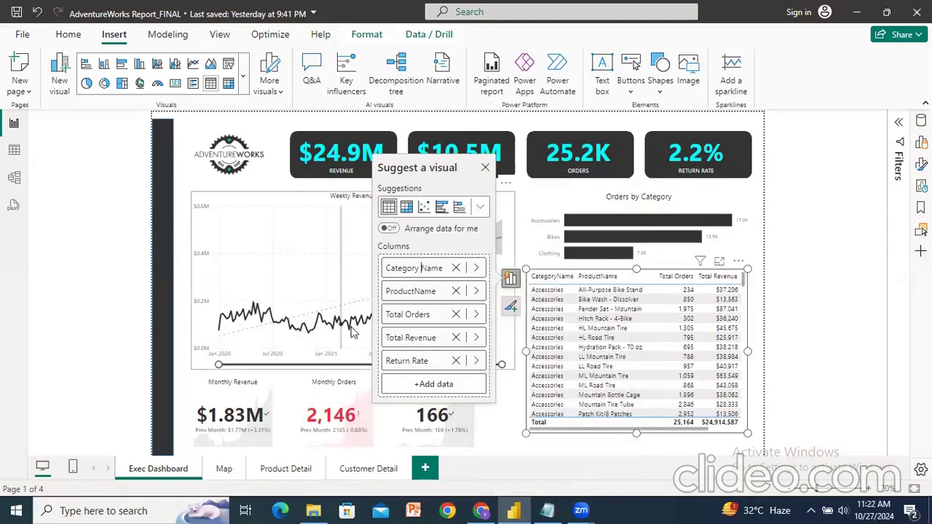
pyautogui.click(412, 291)
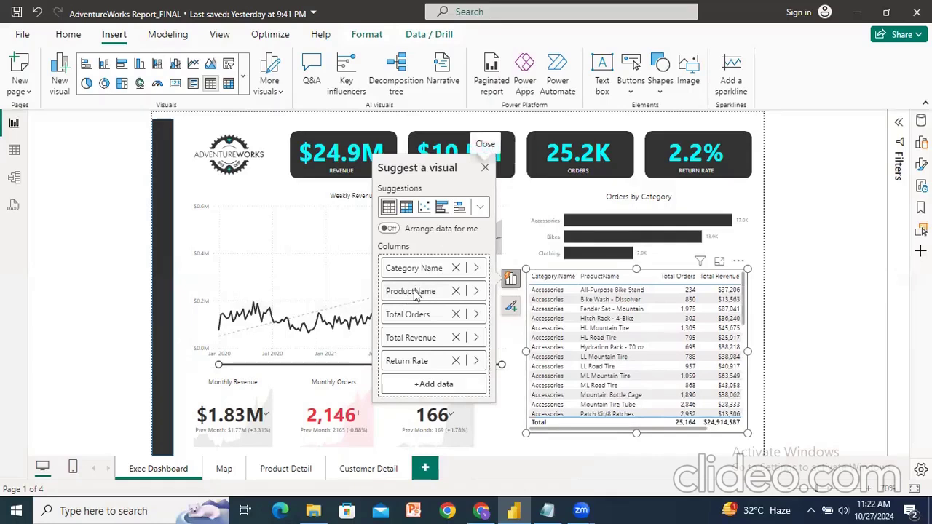
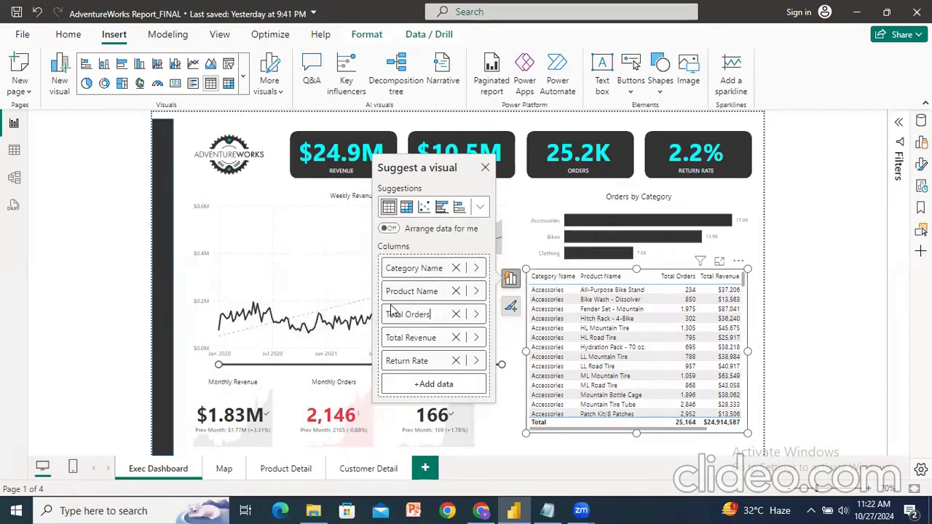
pyautogui.press('BackSpace')
pyautogui.press('BackSpace')
pyautogui.press('BackSpace')
pyautogui.press('BackSpace')
pyautogui.press('BackSpace')
pyautogui.press('BackSpace')
pyautogui.press('Return')
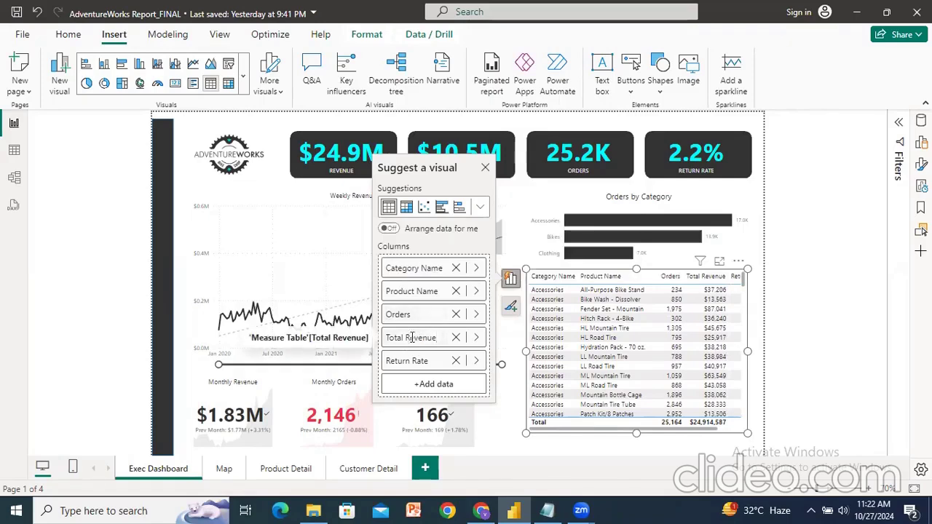
# Rename the table's last two columns as Revenue and Return %, and close the visual suggestions.
pyautogui.press('BackSpace')
pyautogui.press('BackSpace')
pyautogui.press('BackSpace')
pyautogui.press('BackSpace')
pyautogui.press('BackSpace')
pyautogui.press('BackSpace')
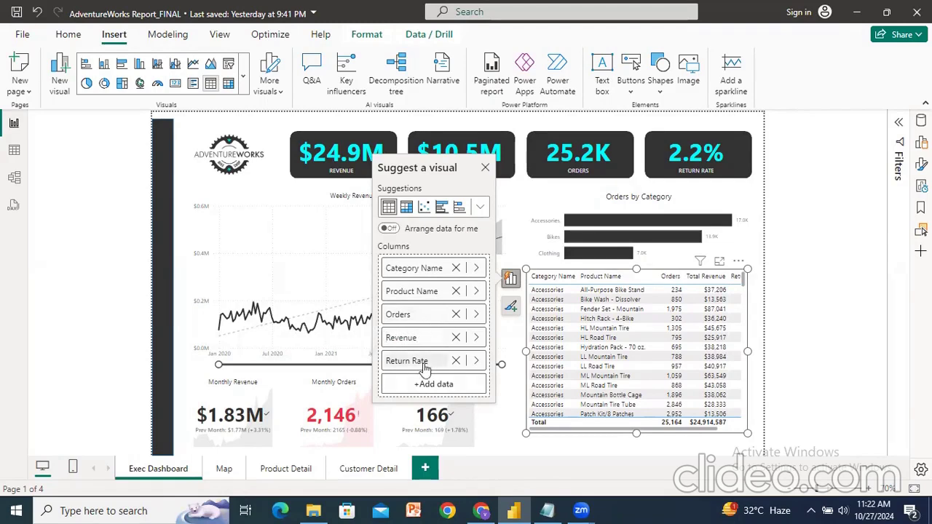
pyautogui.press('Return')
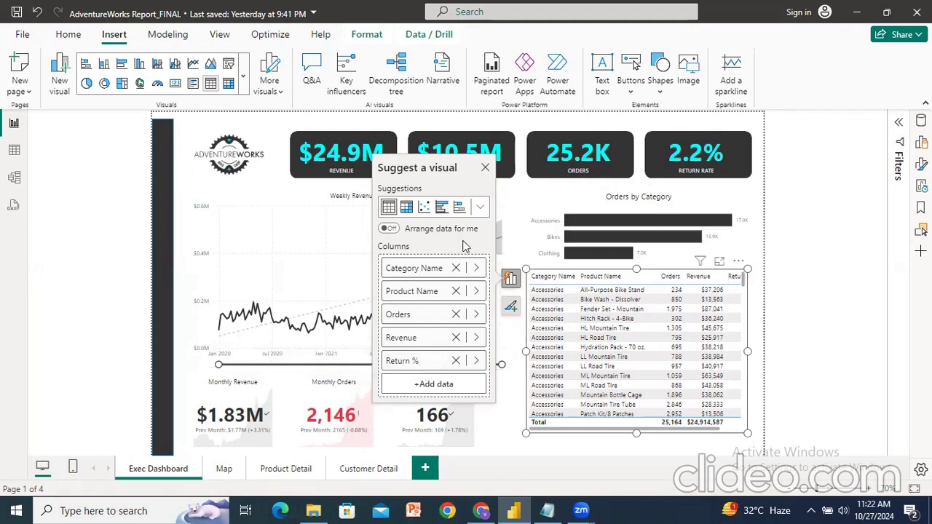
pyautogui.click(454, 268)
pyautogui.click(485, 167)
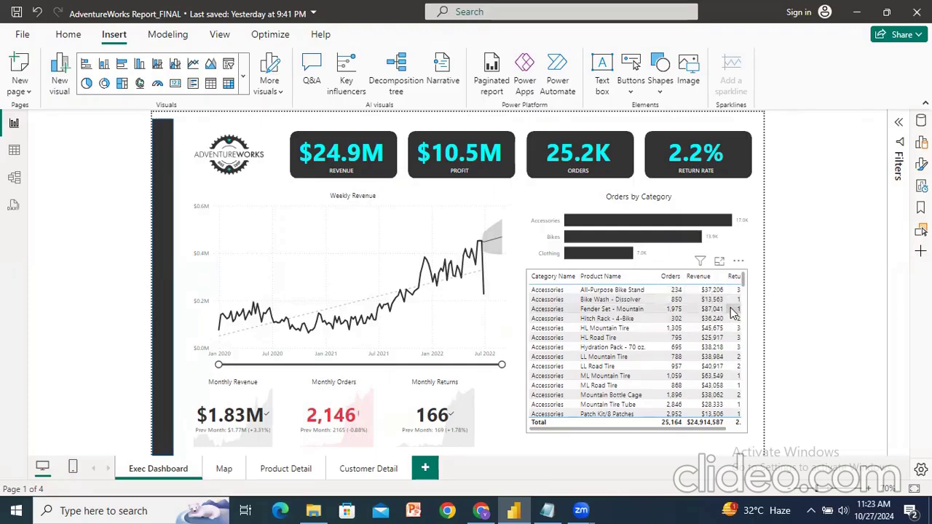
# Sort the table by Product Name in ascending order and extend its left edge until the Return % column fits.
pyautogui.click(630, 280)
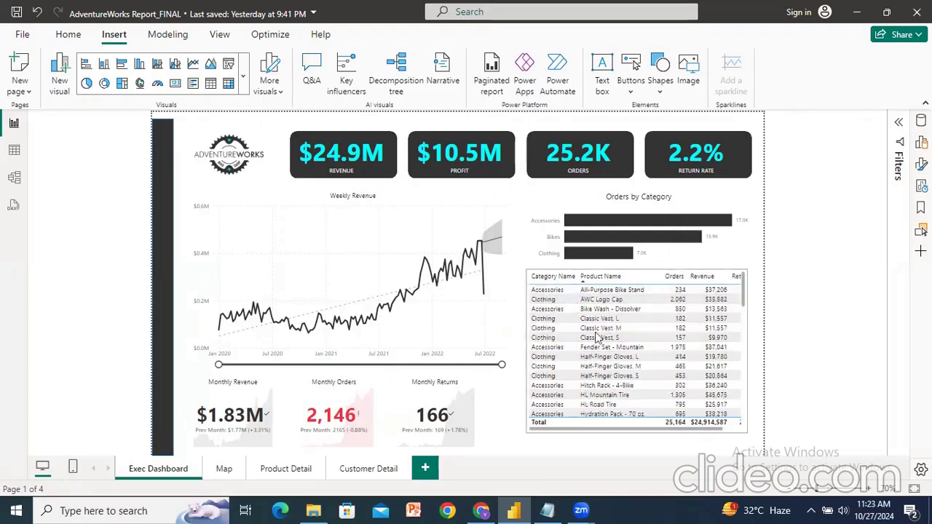
pyautogui.click(607, 277)
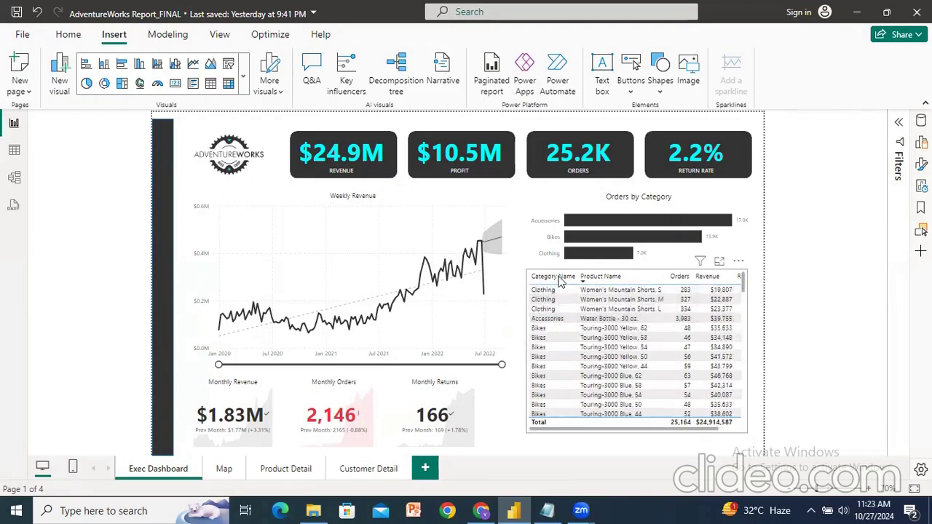
pyautogui.click(737, 262)
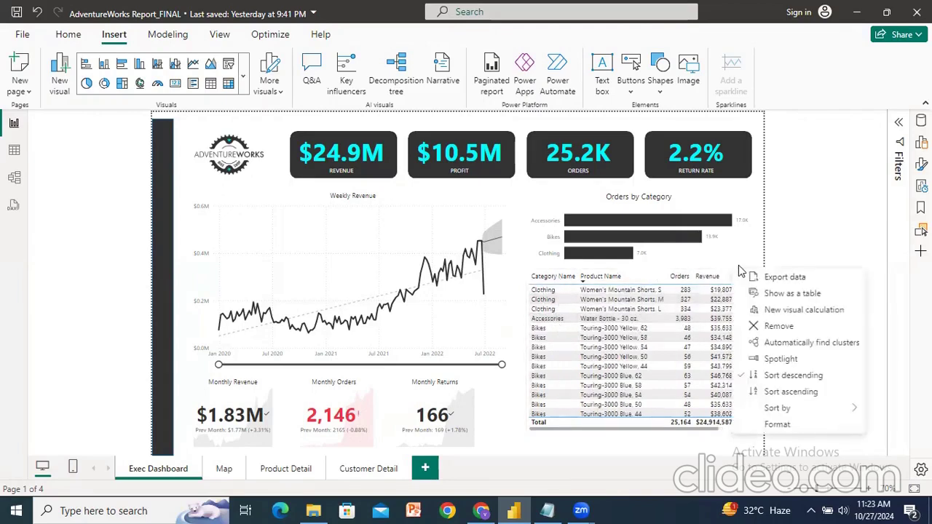
pyautogui.click(795, 255)
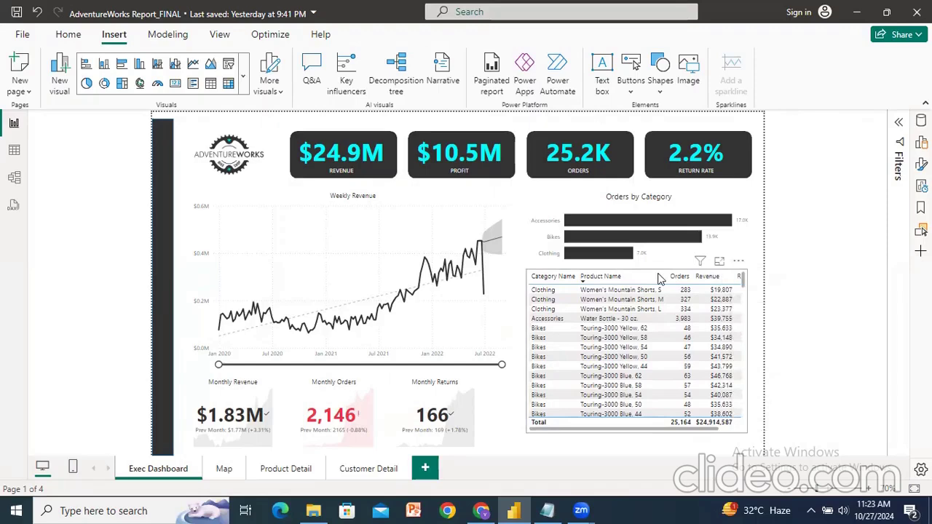
pyautogui.click(586, 437)
pyautogui.moveTo(526, 357); pyautogui.dragTo(502, 356)
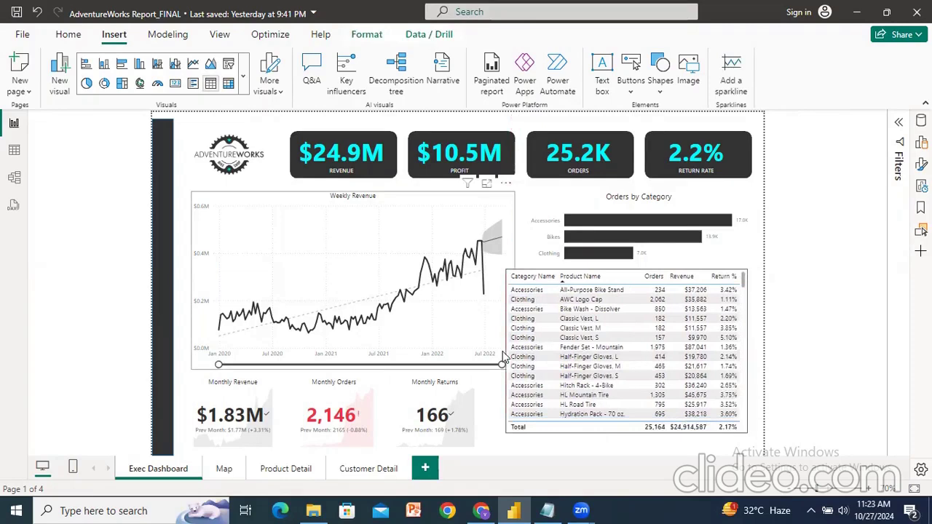
# Shift the product table's side edges outward from the line chart within the page, and convert it to a matrix.
pyautogui.moveTo(750, 351); pyautogui.dragTo(760, 356)
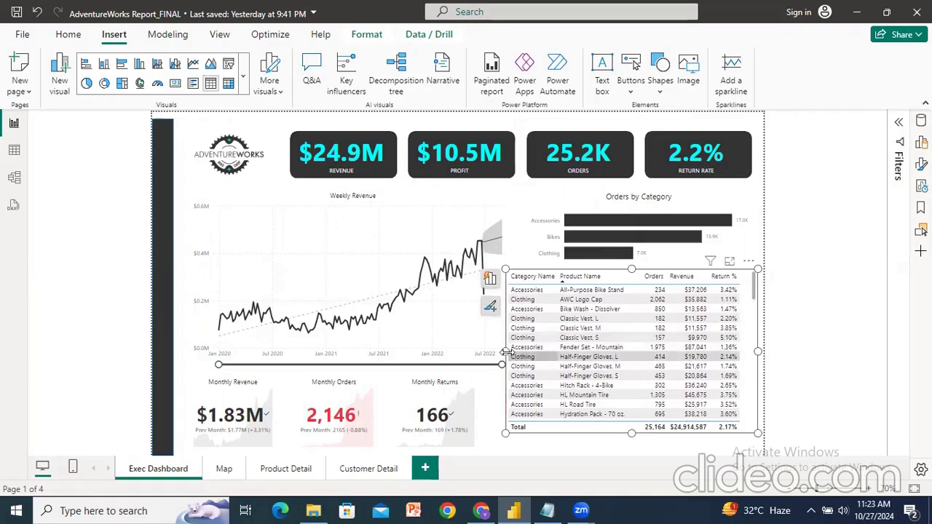
pyautogui.moveTo(507, 355); pyautogui.dragTo(516, 358)
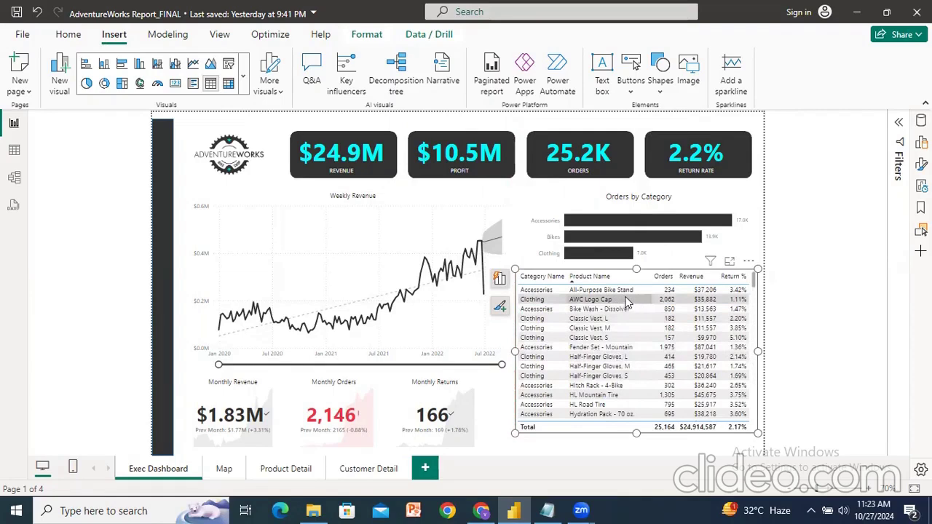
pyautogui.click(500, 281)
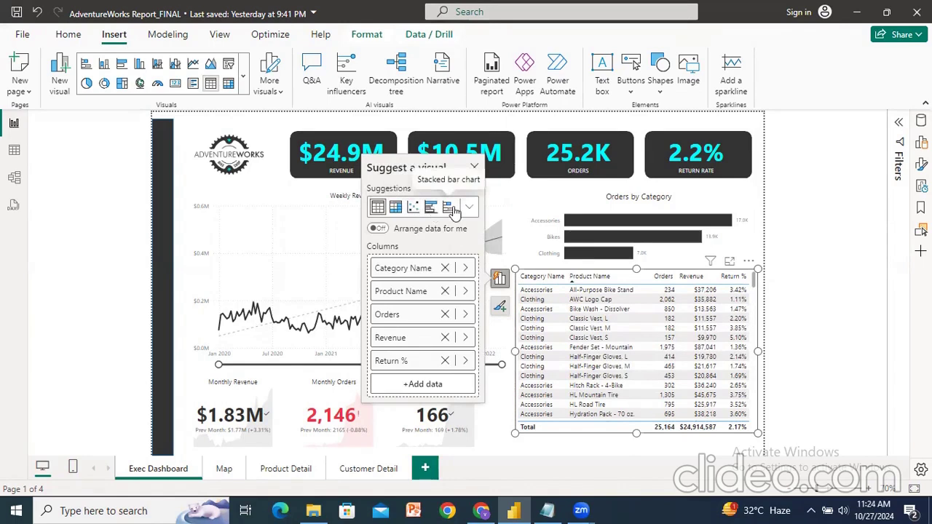
pyautogui.click(395, 207)
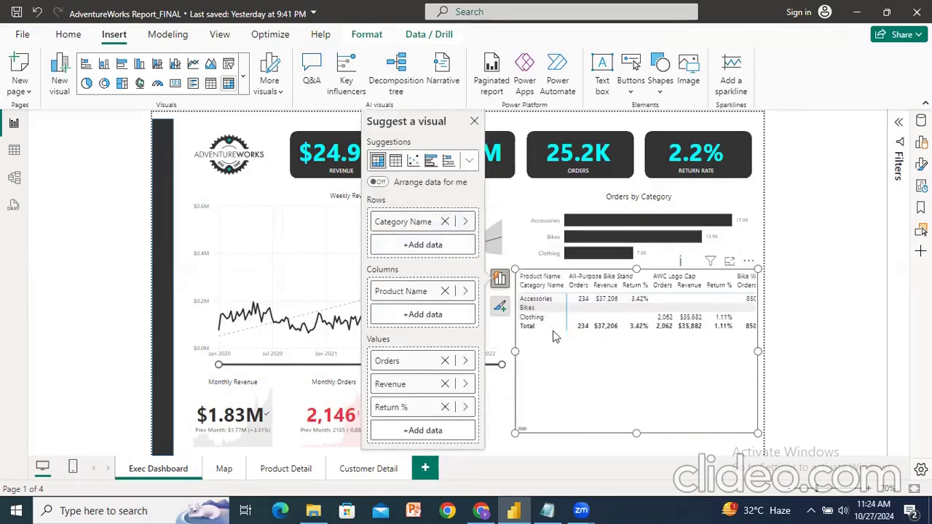
# Replace the matrix's Product Name column field with ProductName as a second row field, and rename it Product Name.
pyautogui.click(445, 290)
pyautogui.click(429, 258)
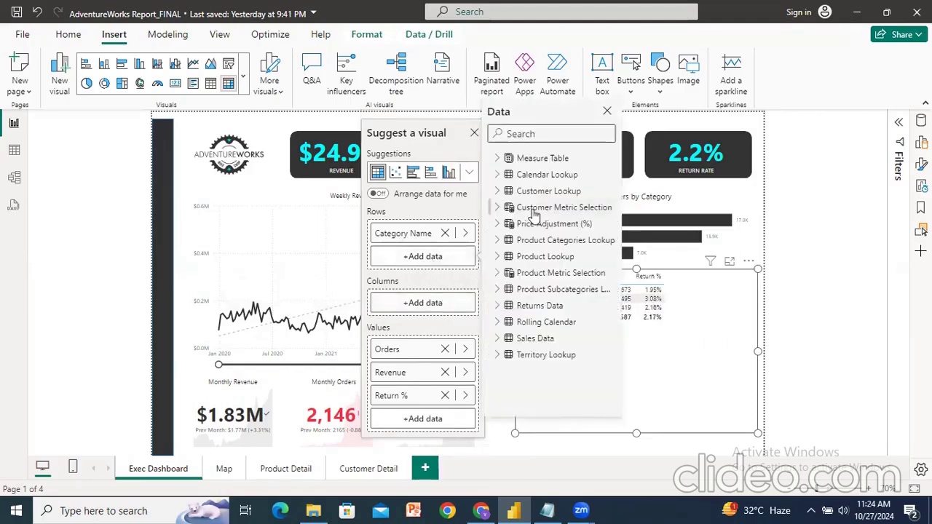
pyautogui.write('prod')
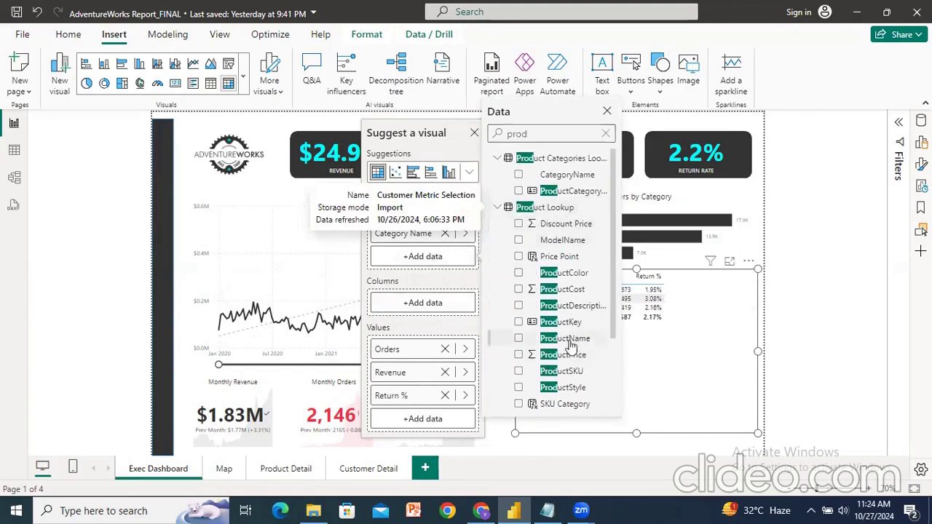
pyautogui.click(569, 340)
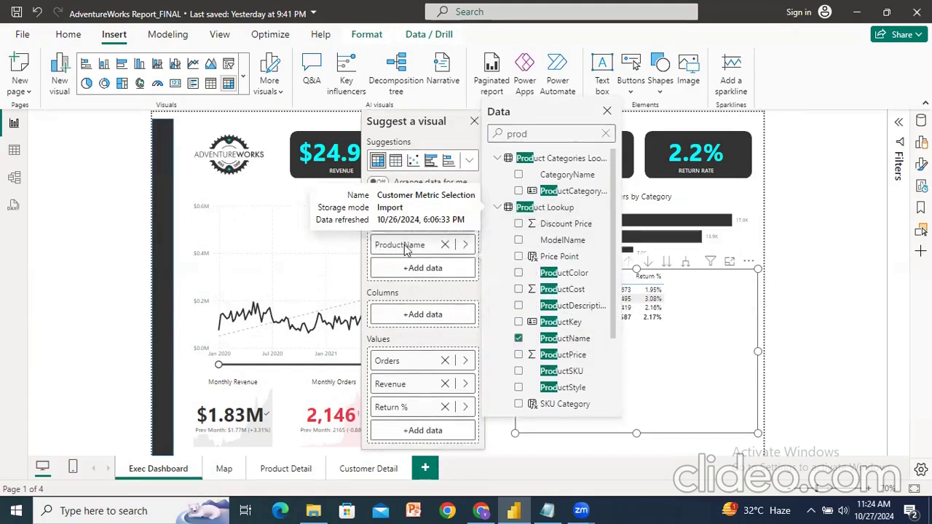
pyautogui.doubleClick(406, 247)
pyautogui.click(406, 246)
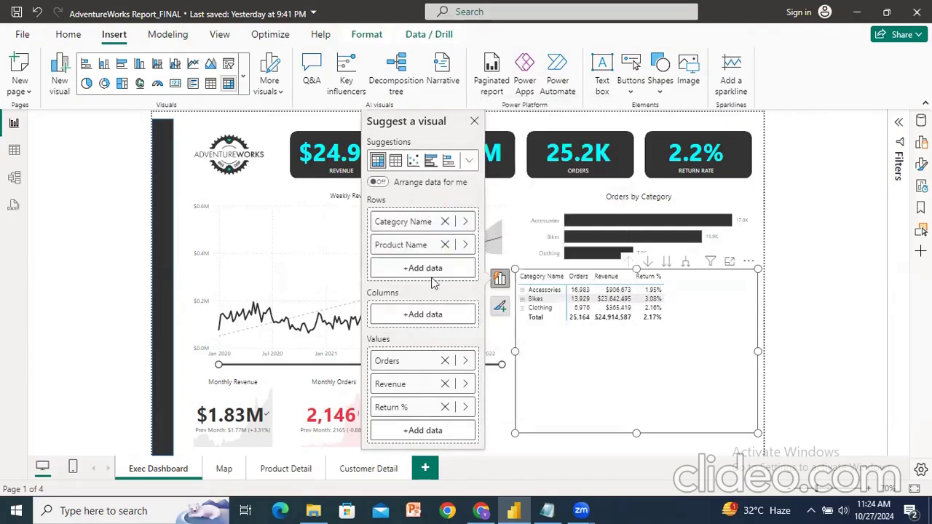
pyautogui.click(474, 121)
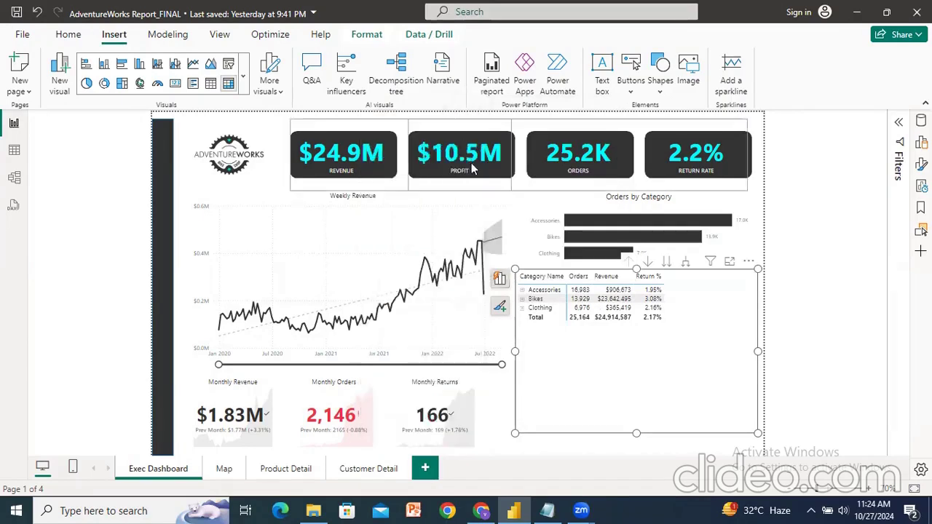
pyautogui.click(767, 262)
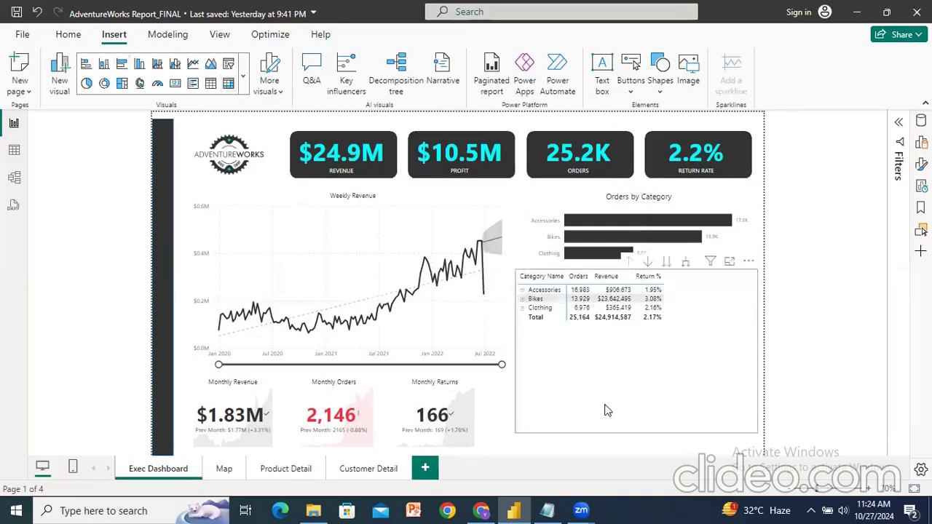
# Drill the matrix to the product level and back up, and expand all categories down one level.
pyautogui.click(539, 282)
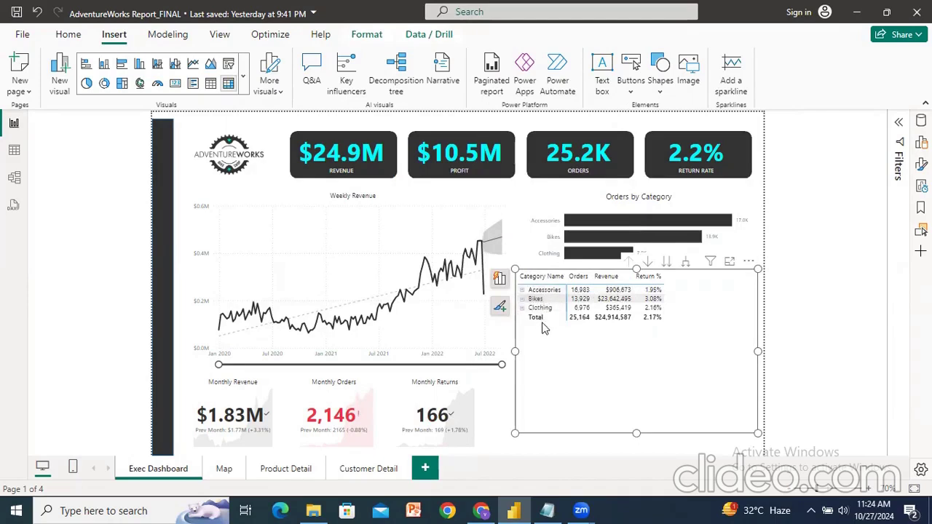
pyautogui.click(648, 262)
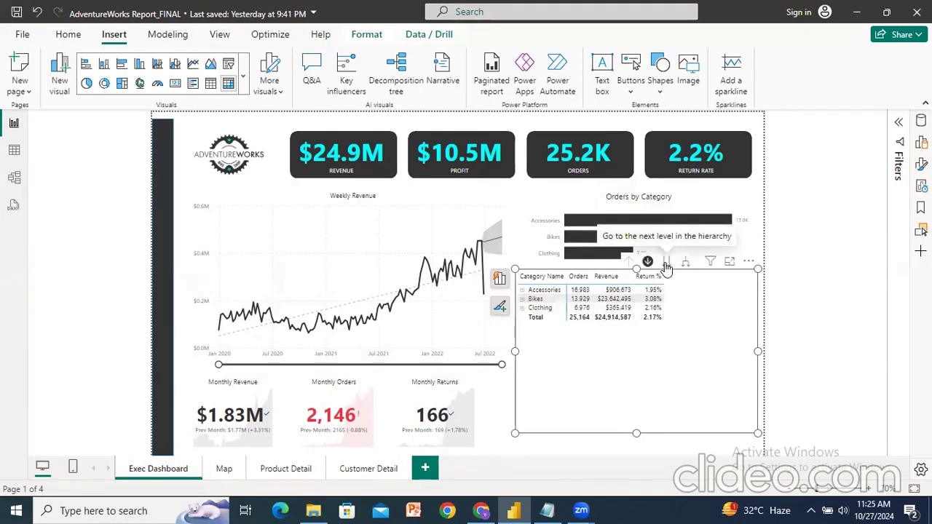
pyautogui.click(667, 267)
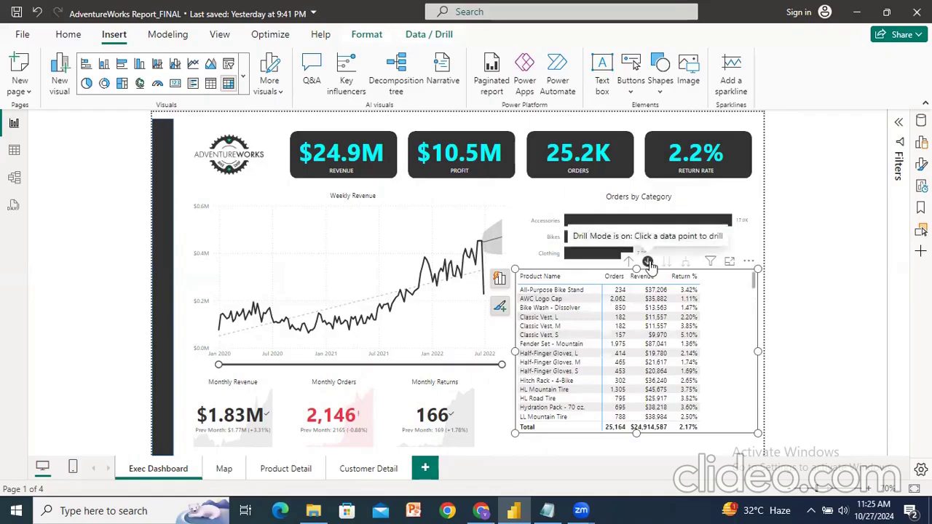
pyautogui.click(648, 262)
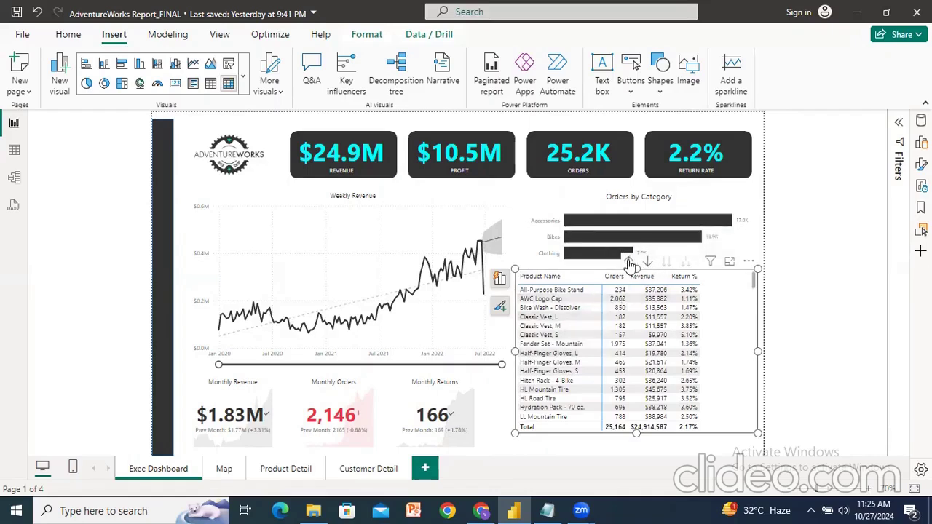
pyautogui.click(630, 262)
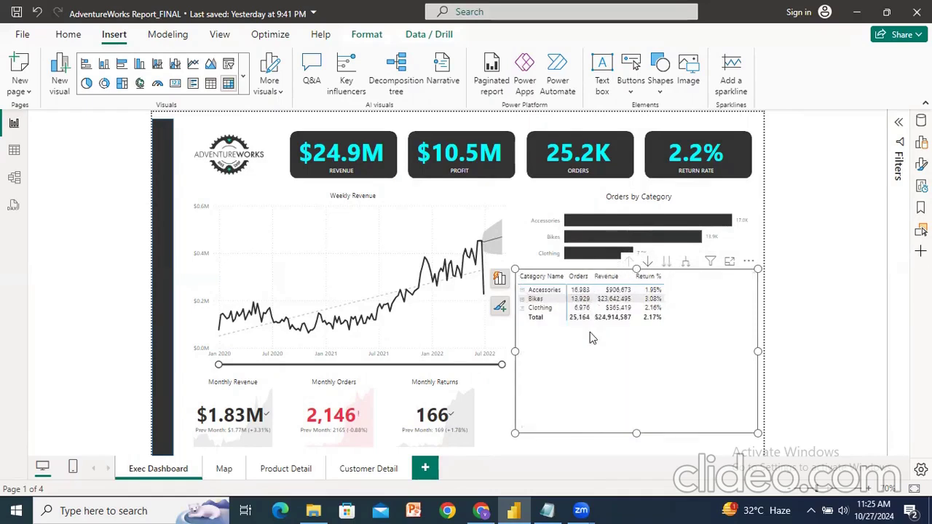
pyautogui.click(685, 265)
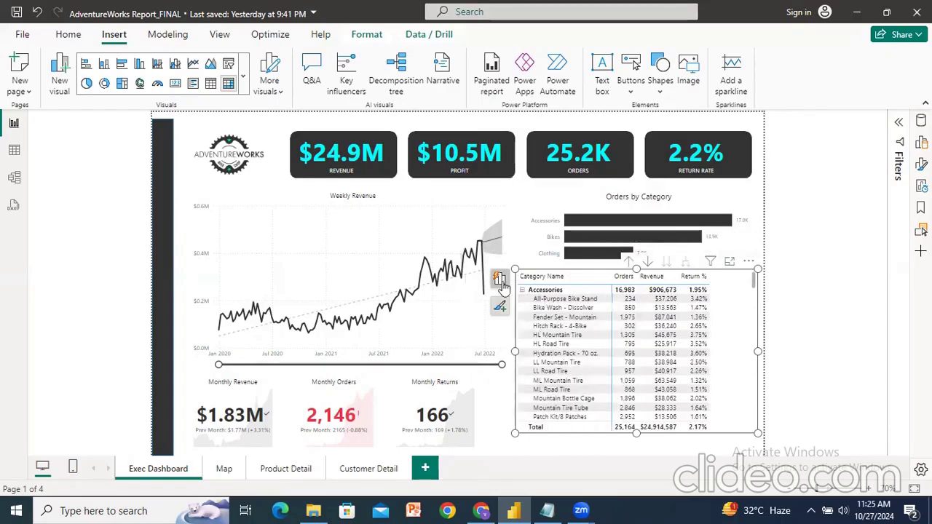
# Remove Category Name from the matrix rows and close the visual suggestions.
pyautogui.click(419, 273)
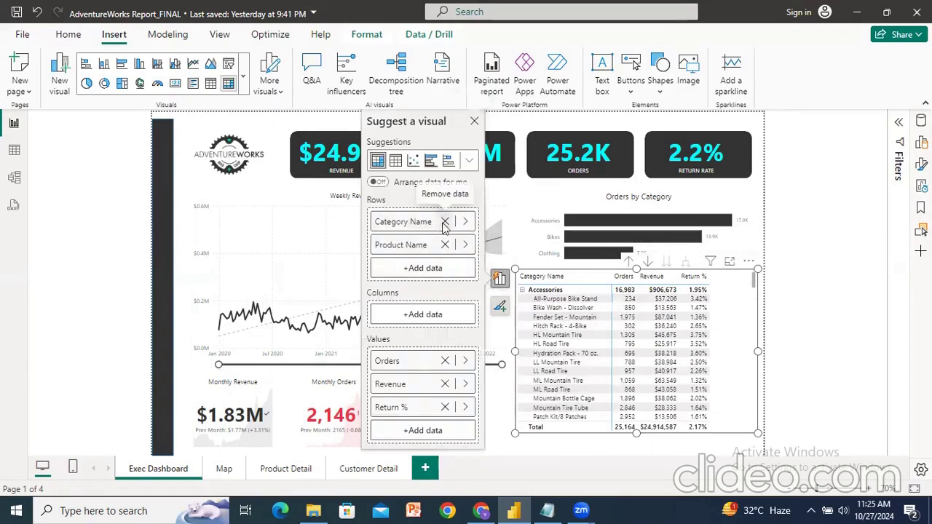
pyautogui.click(444, 222)
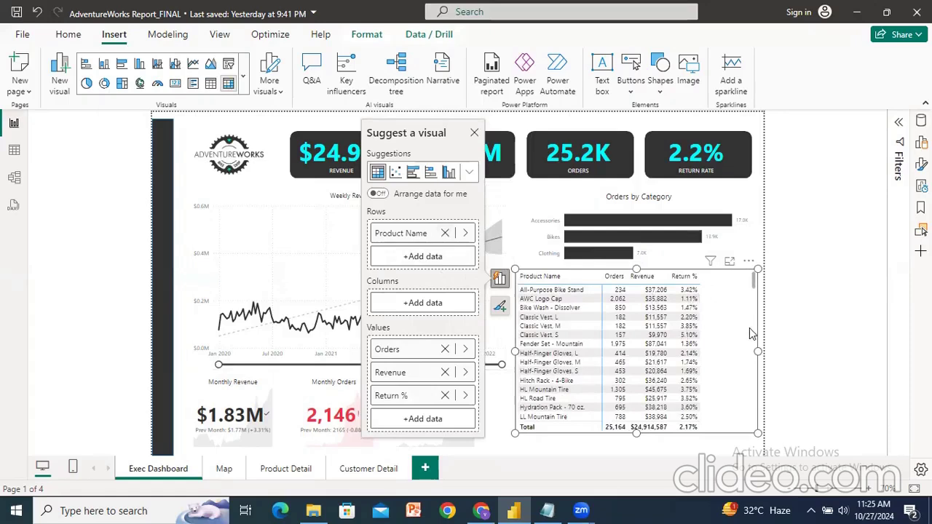
pyautogui.click(474, 131)
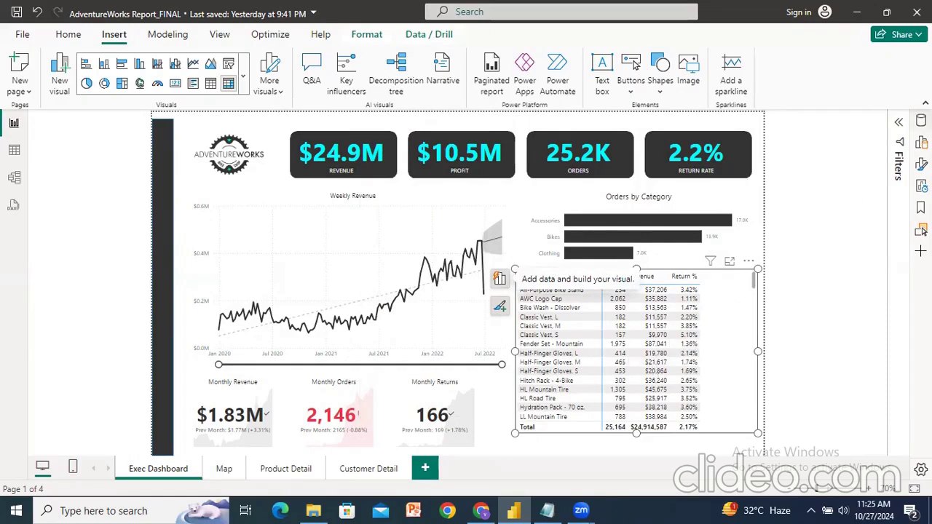
# Set the matrix's style preset to None in its formatting options.
pyautogui.click(921, 164)
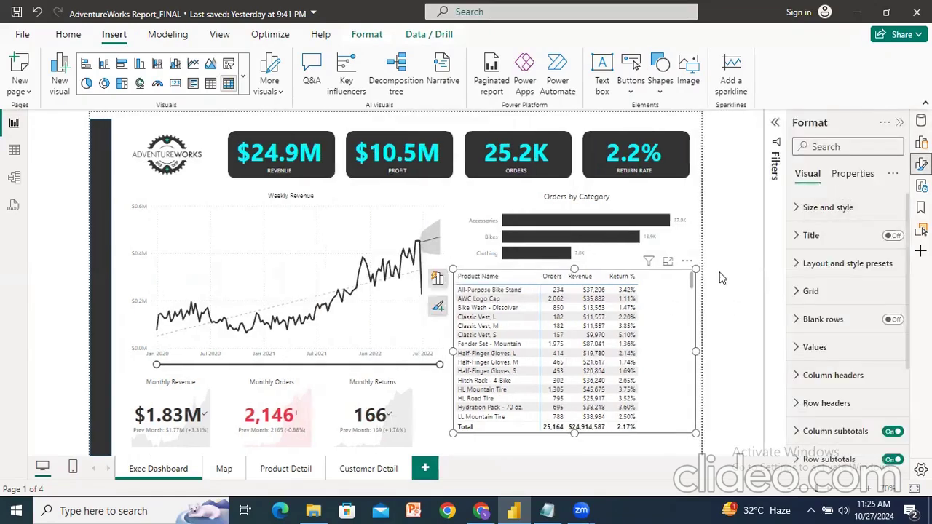
pyautogui.scroll(-1, 849, 318)
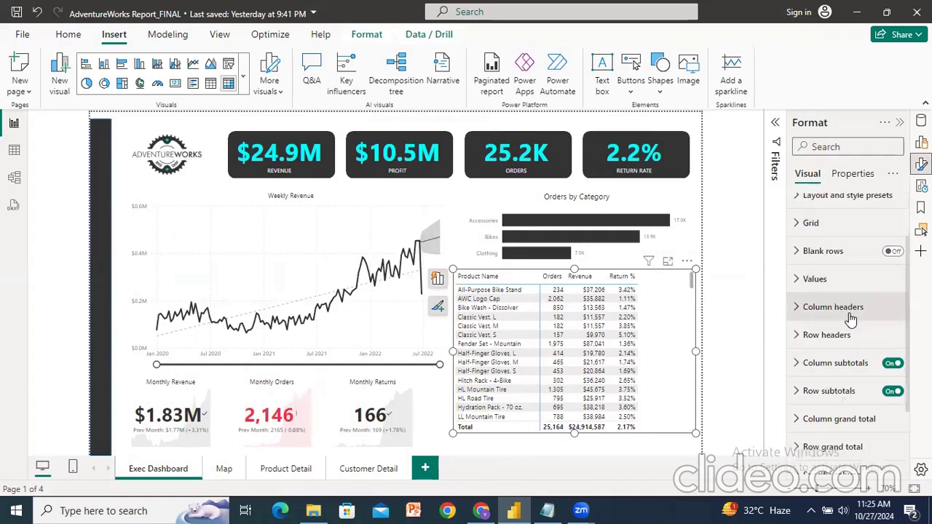
pyautogui.scroll(-1, 849, 318)
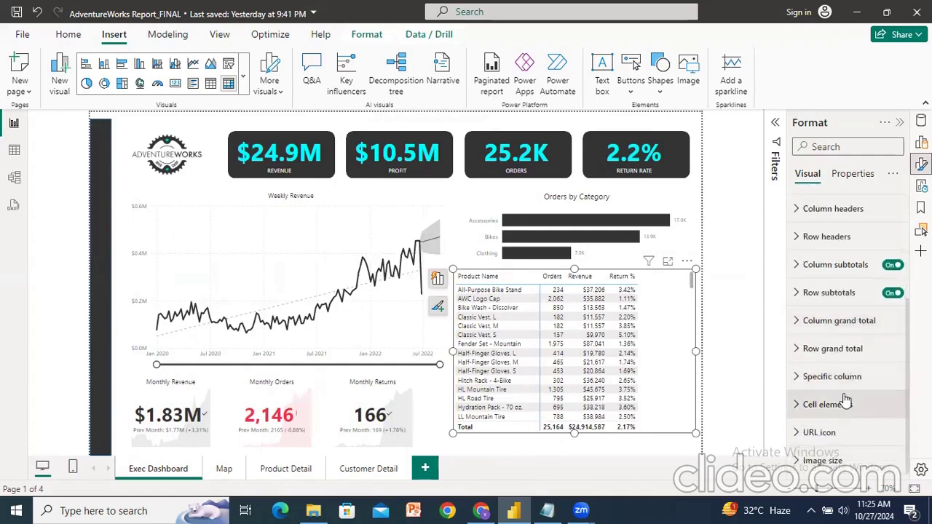
pyautogui.scroll(2, 849, 359)
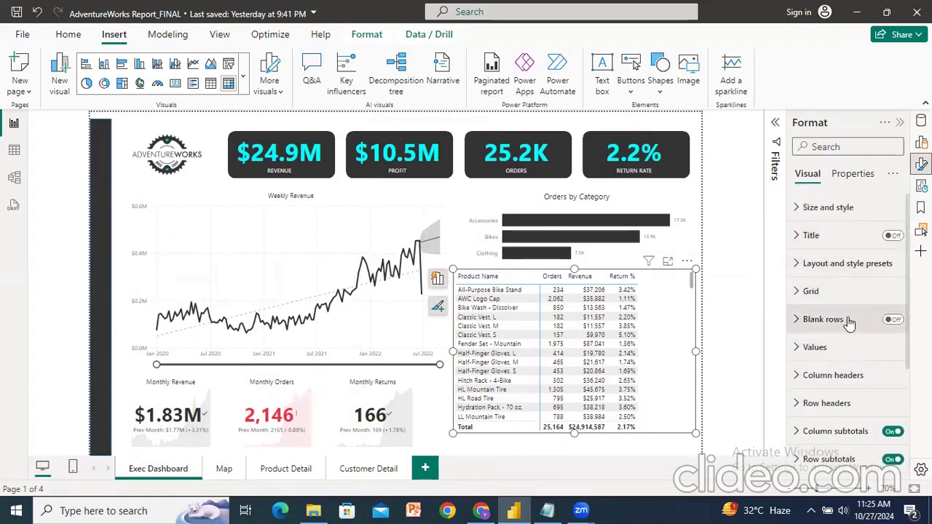
pyautogui.click(805, 267)
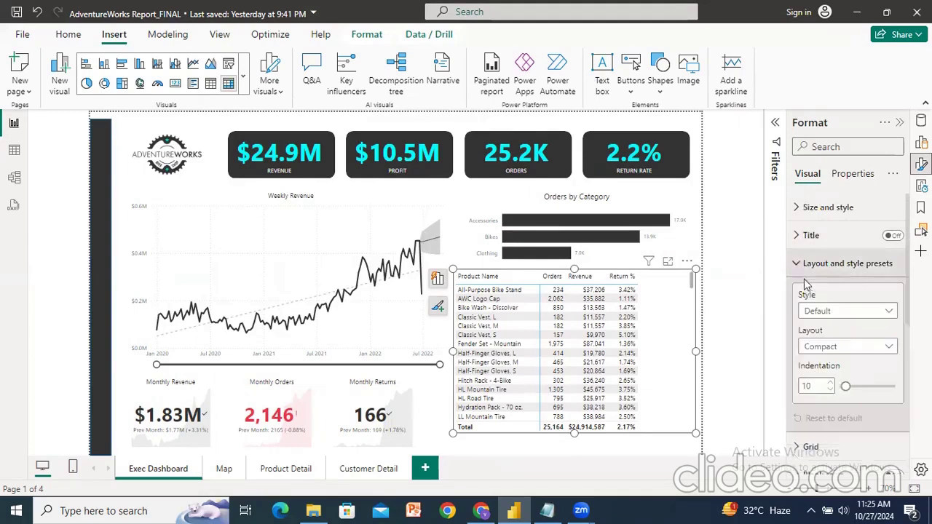
pyautogui.click(859, 312)
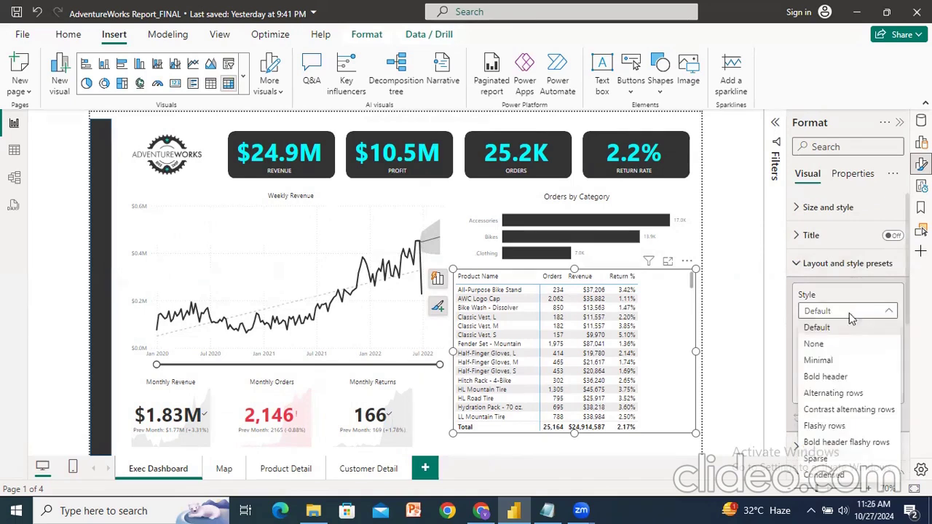
pyautogui.click(822, 343)
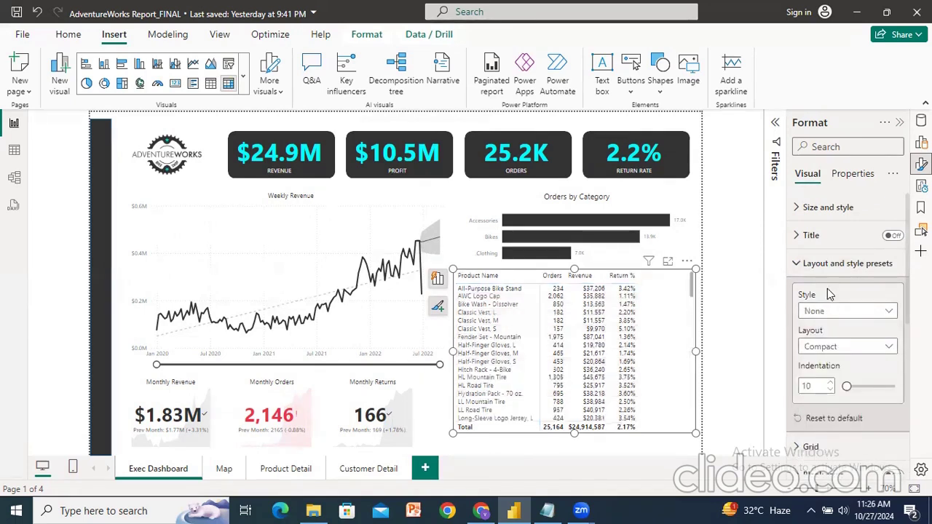
# Format the matrix's column header text in Segoe UI Bold with a dark gray text color.
pyautogui.scroll(-3, 828, 332)
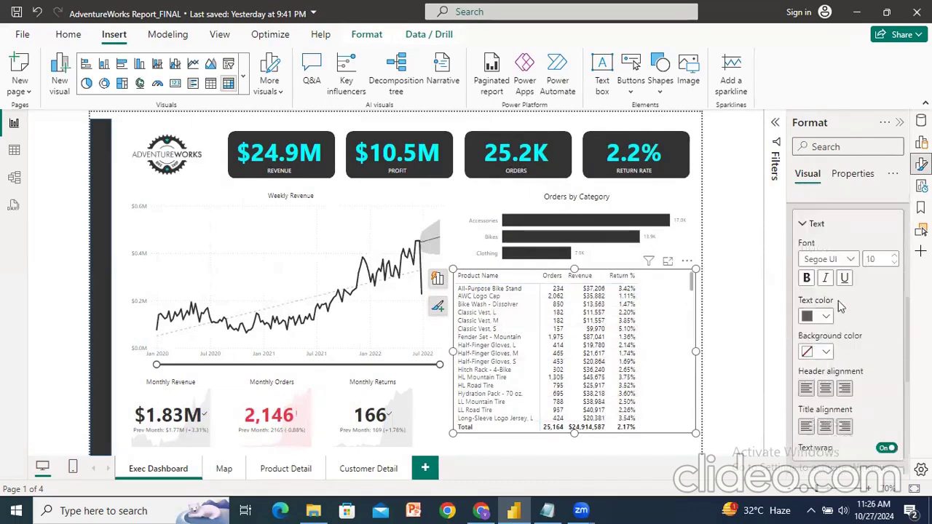
pyautogui.click(846, 262)
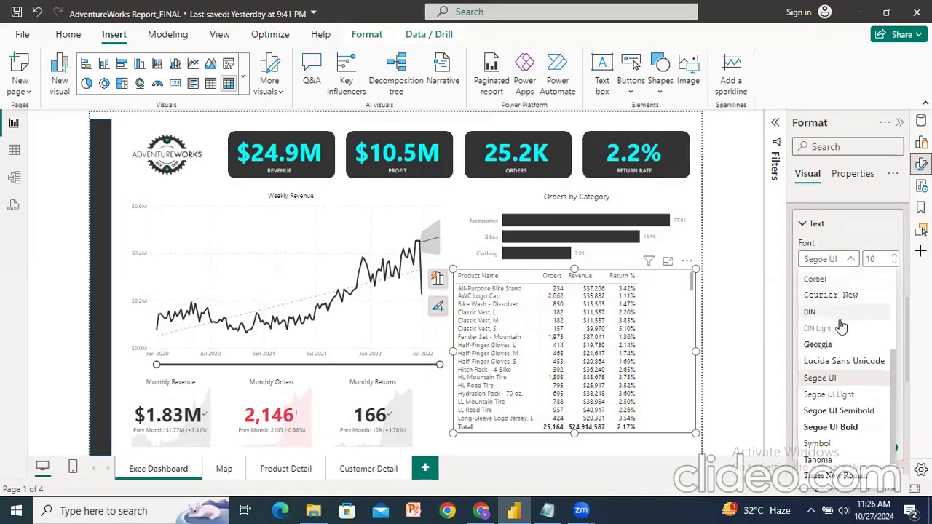
pyautogui.click(848, 427)
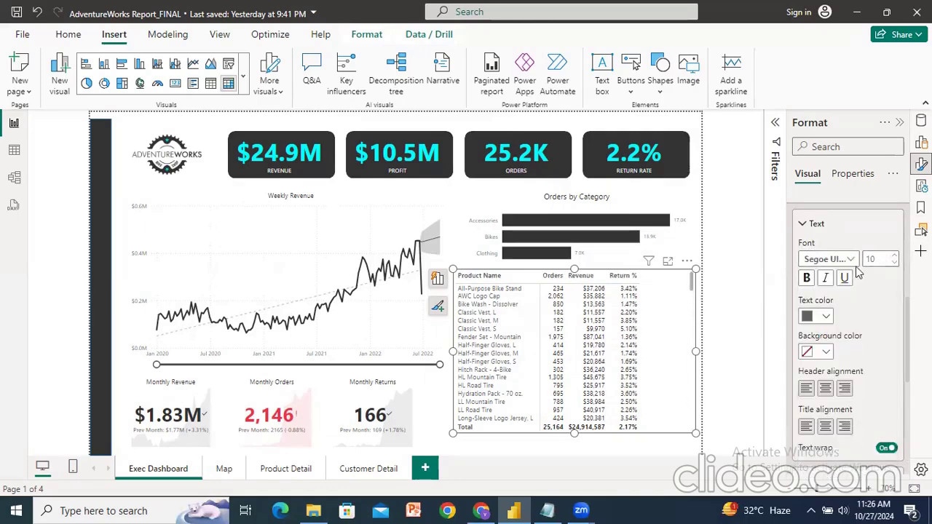
pyautogui.click(824, 316)
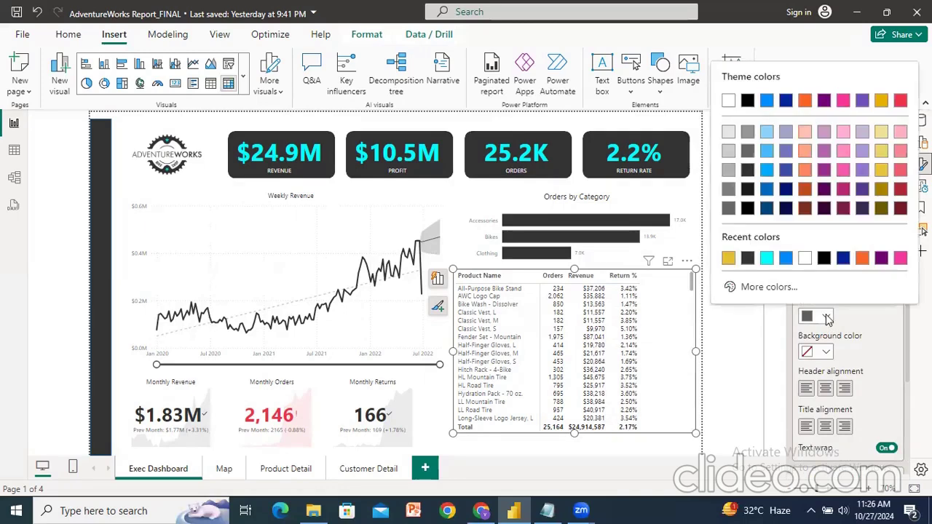
pyautogui.click(747, 172)
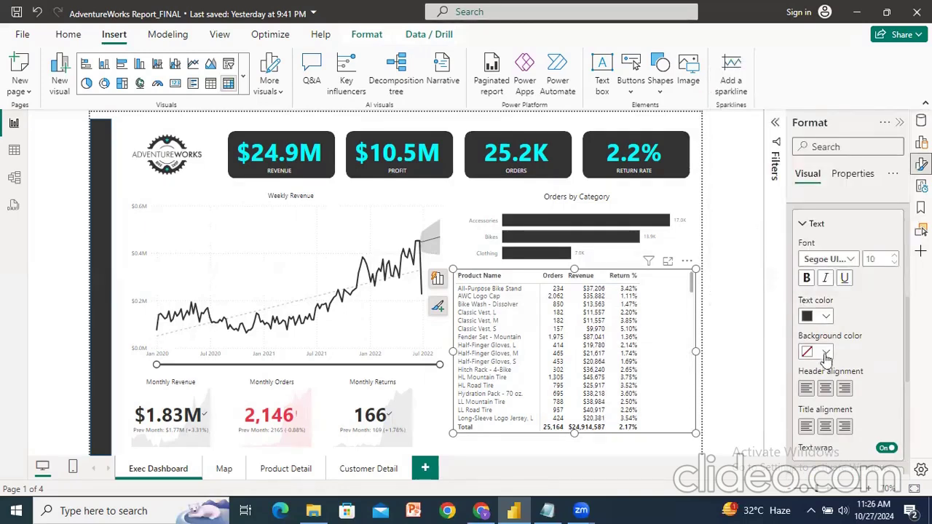
# Turn off the matrix's column subtotals and row subtotals.
pyautogui.scroll(-3, 827, 357)
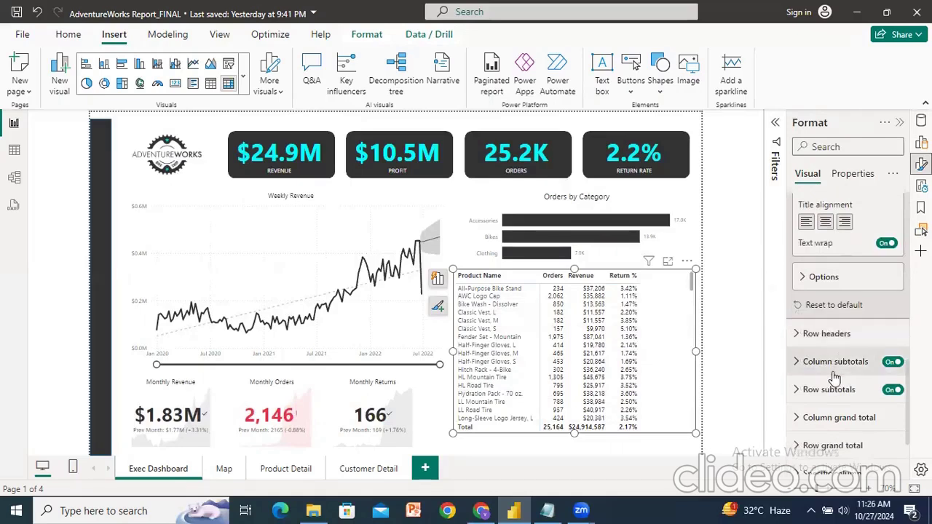
pyautogui.click(890, 365)
pyautogui.click(891, 390)
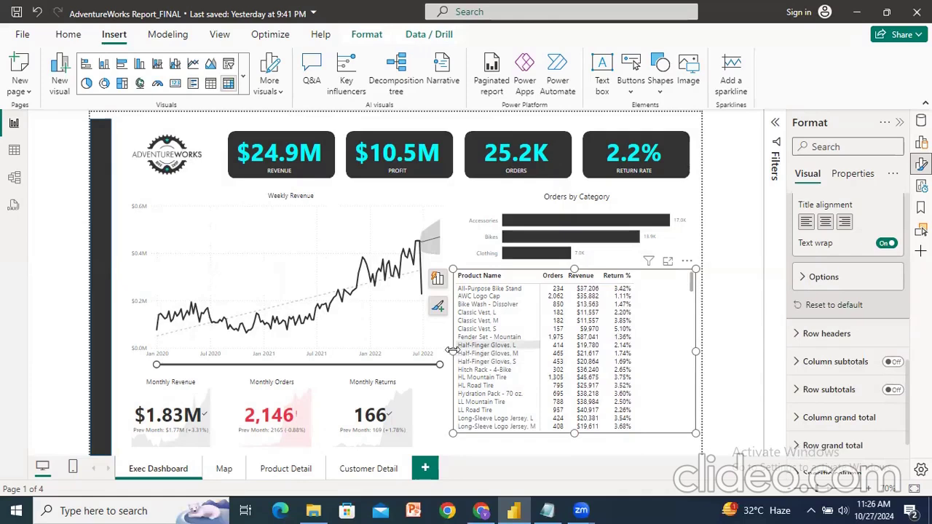
# Pull in the matrix's left edge slightly and widen its columns to fill more of the visual's width.
pyautogui.moveTo(452, 353); pyautogui.dragTo(464, 357)
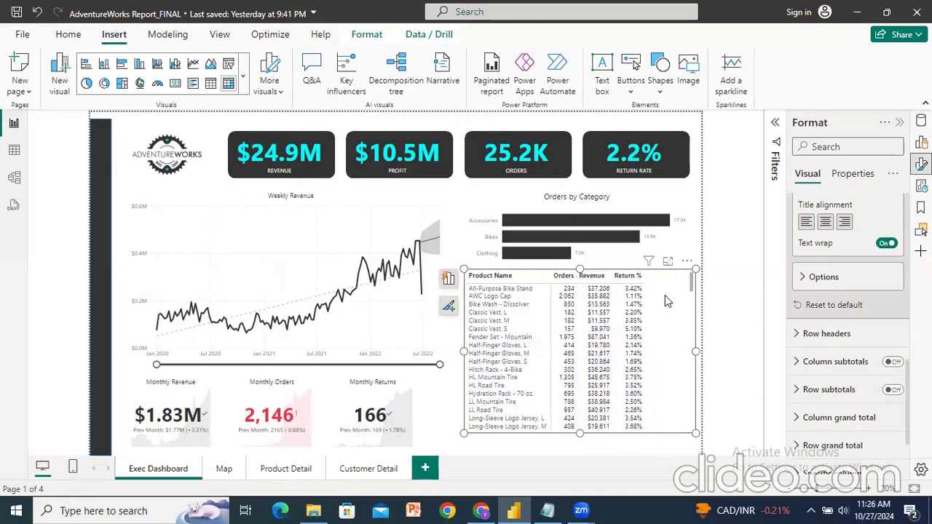
pyautogui.moveTo(610, 275); pyautogui.dragTo(554, 280)
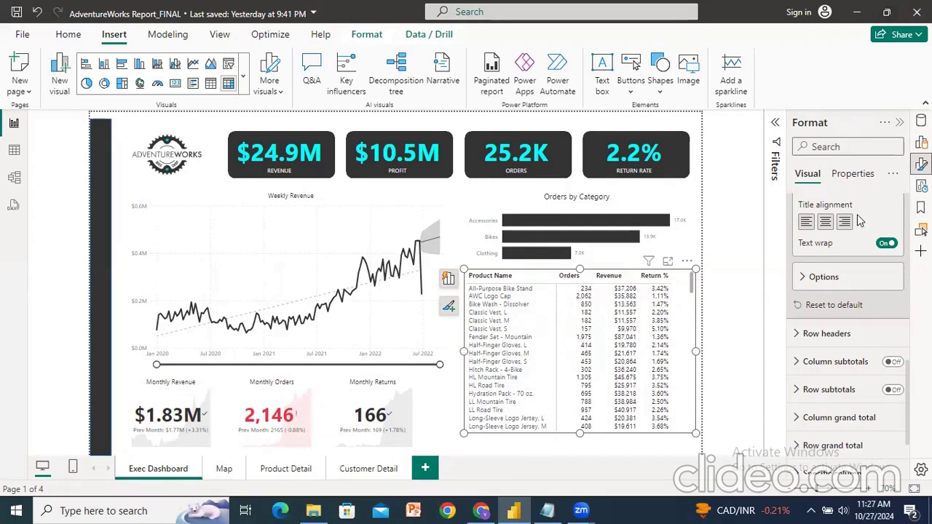
# Turn on data bars for the Orders column in the matrix's cell elements.
pyautogui.click(899, 128)
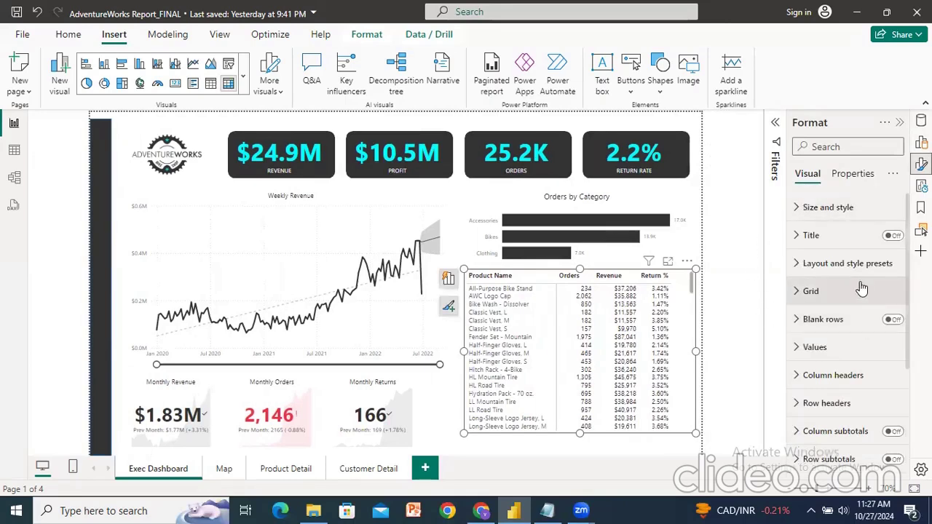
pyautogui.scroll(-3, 874, 320)
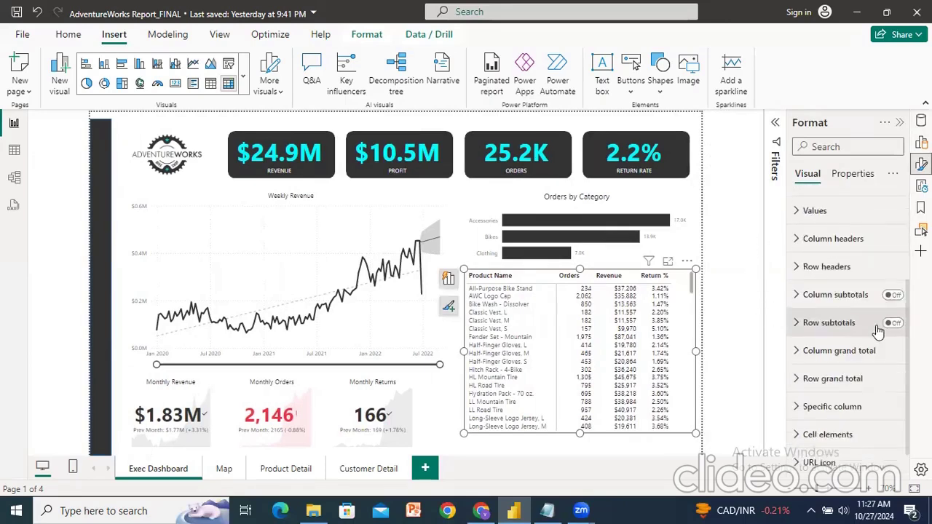
pyautogui.click(827, 434)
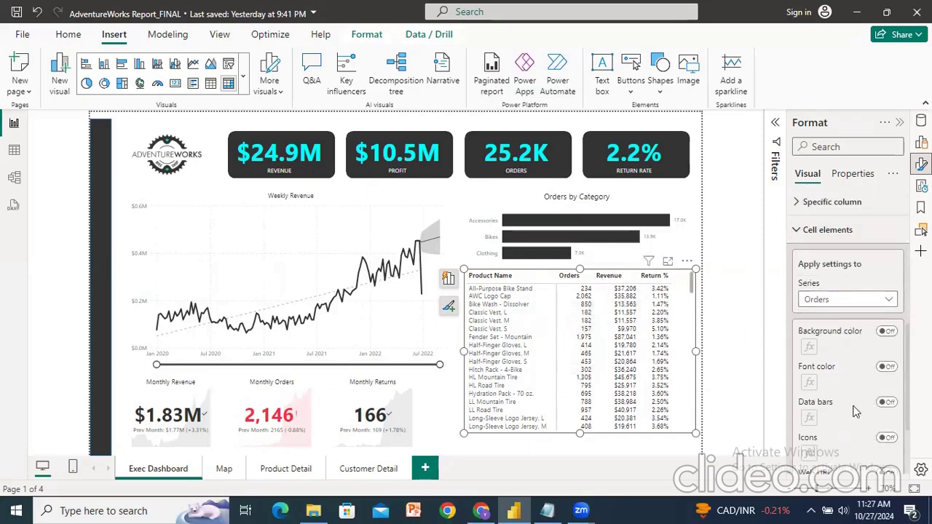
pyautogui.click(887, 404)
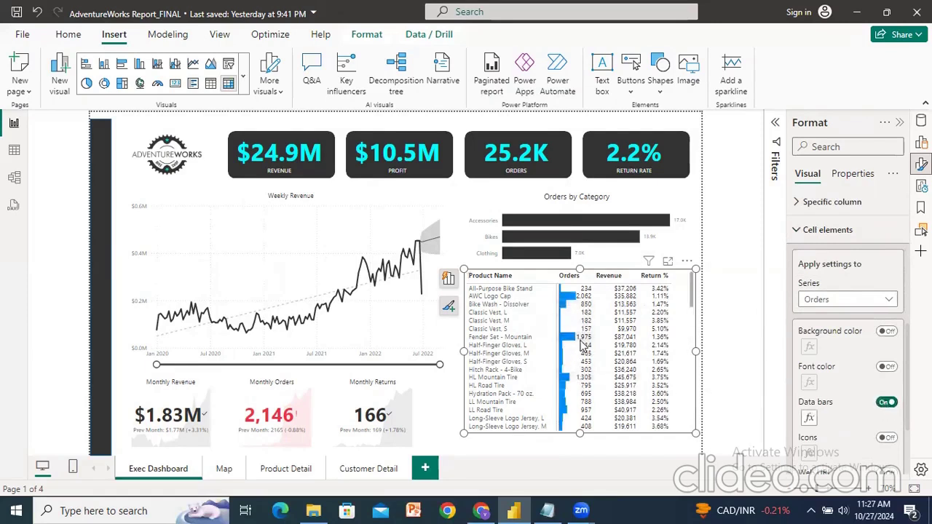
# Set the Orders data bars to a light gray positive bar and a white negative bar, keeping the values shown.
pyautogui.click(809, 418)
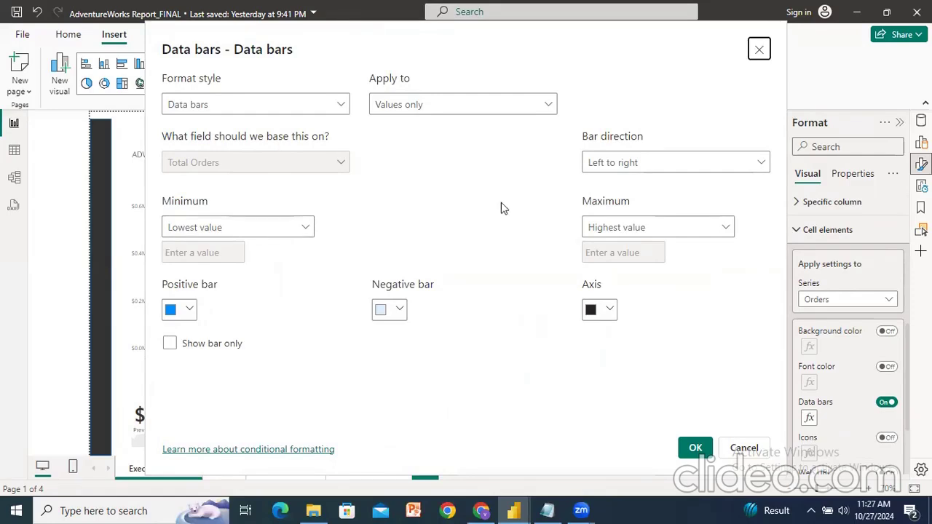
pyautogui.click(401, 311)
pyautogui.click(390, 222)
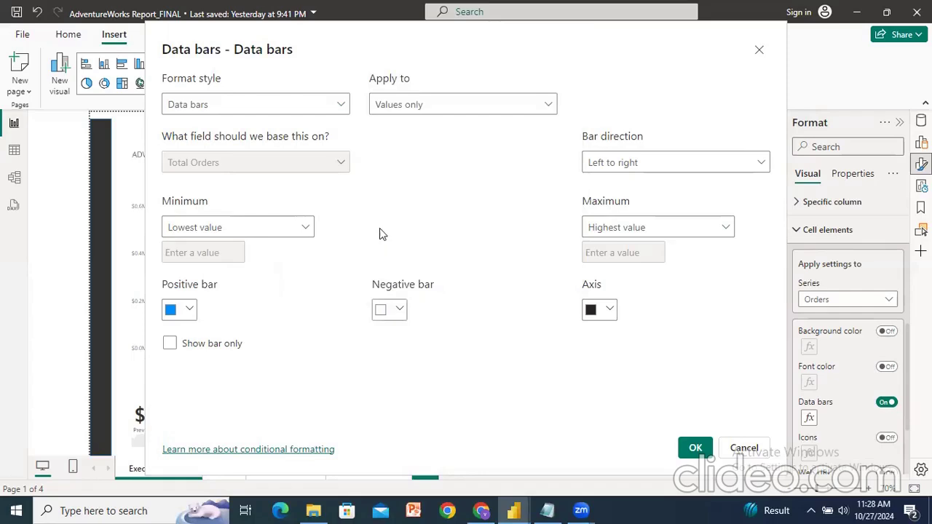
pyautogui.click(191, 311)
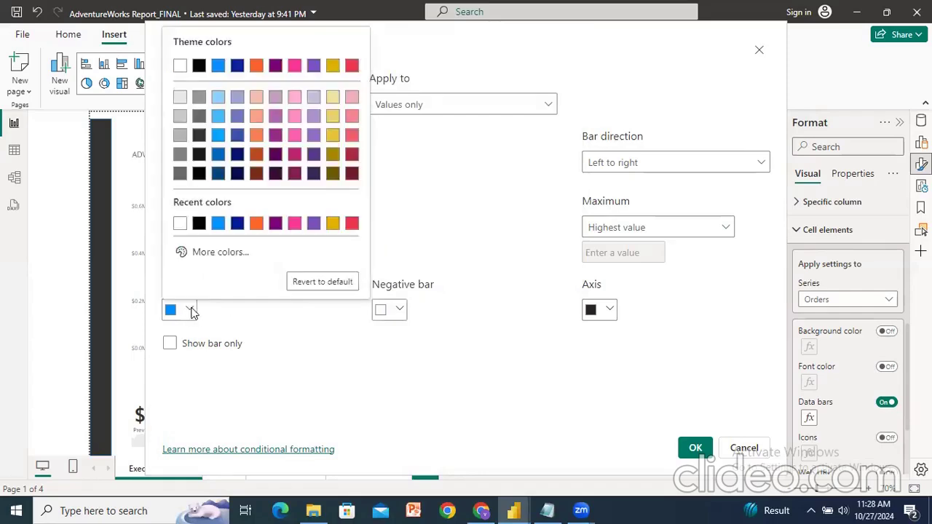
pyautogui.click(180, 117)
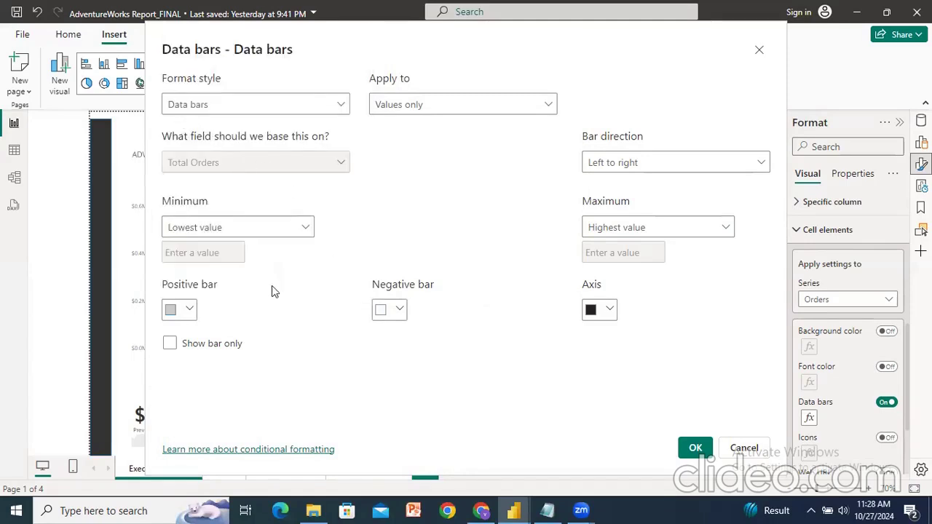
pyautogui.click(169, 344)
pyautogui.click(170, 345)
pyautogui.click(696, 448)
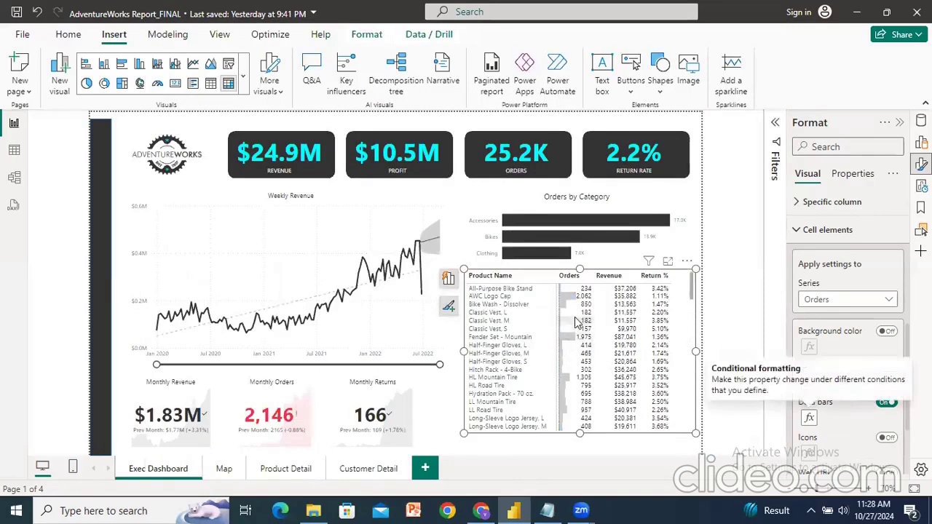
pyautogui.scroll(-5, 577, 328)
pyautogui.scroll(5, 577, 346)
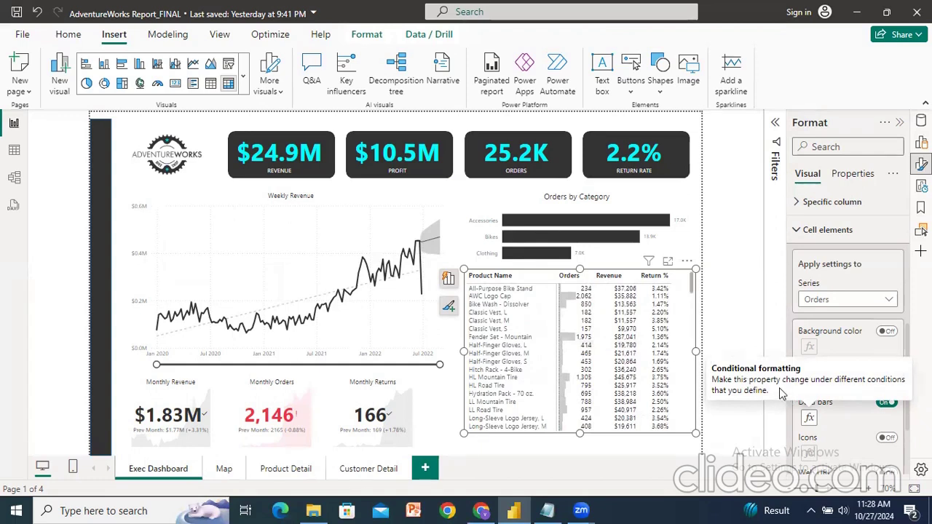
# Turn on conditional background color for the matrix's Return % column.
pyautogui.click(850, 301)
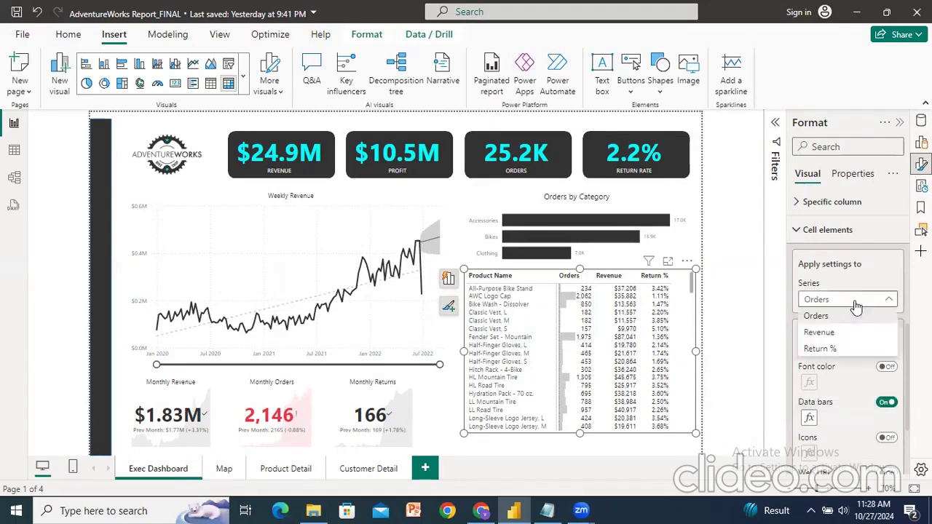
pyautogui.click(837, 349)
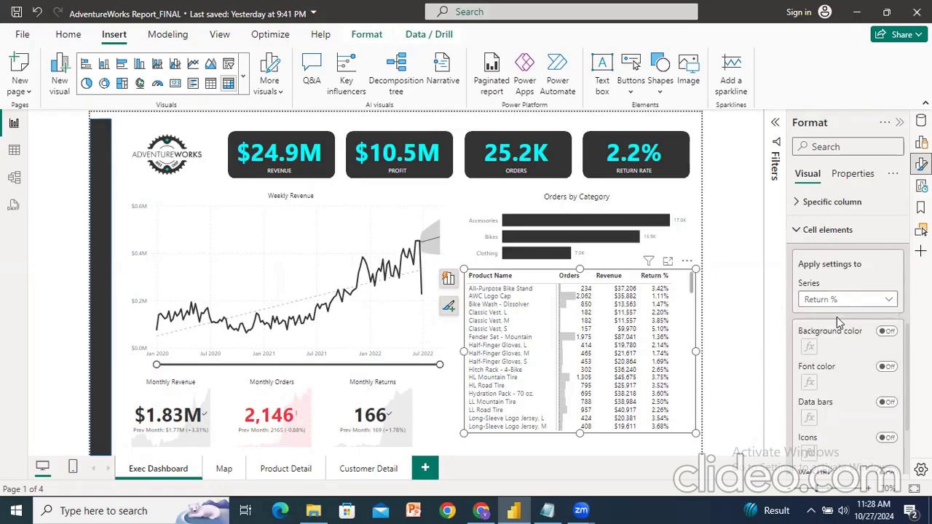
pyautogui.click(886, 332)
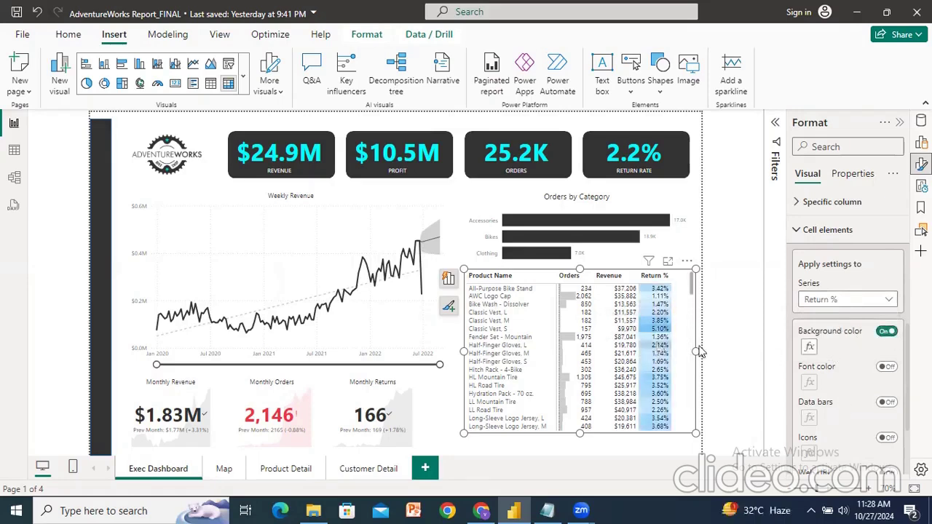
# Set the Return % background gradient to white for the lowest value and light red for the highest value.
pyautogui.click(810, 348)
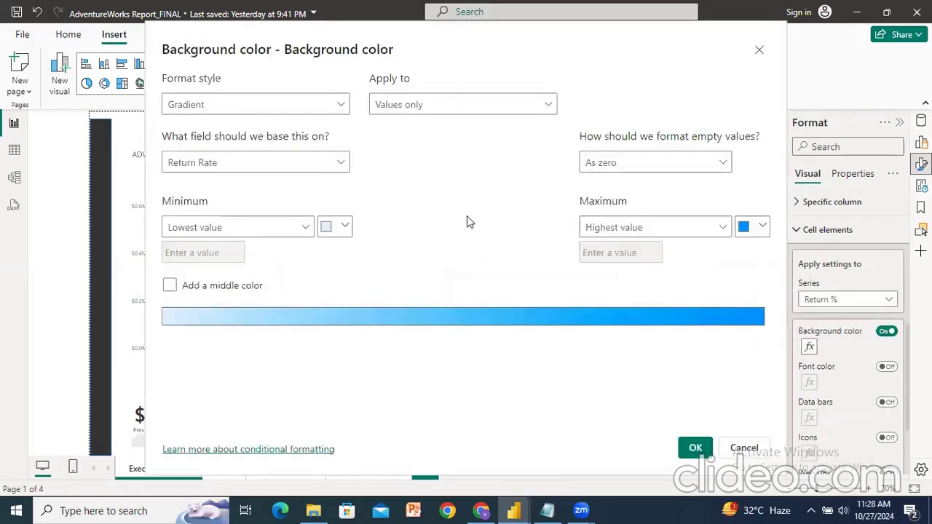
pyautogui.click(761, 228)
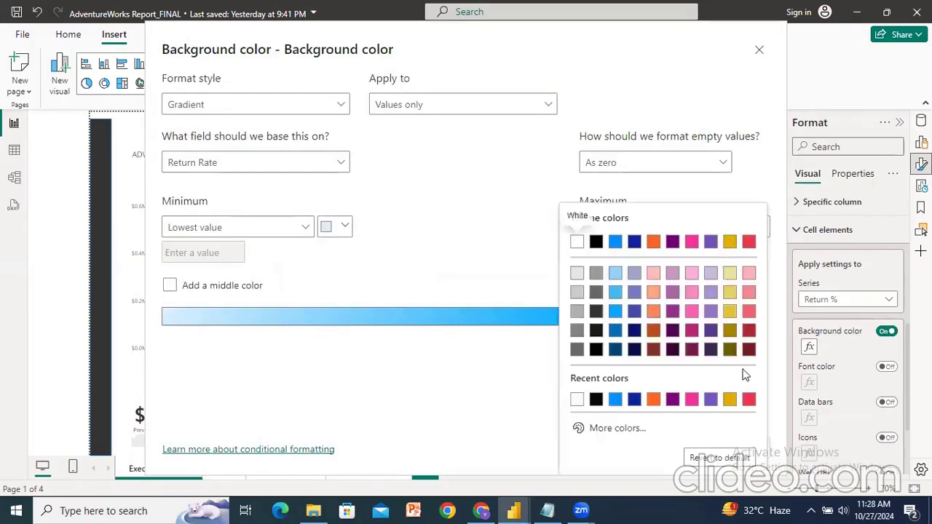
pyautogui.click(750, 313)
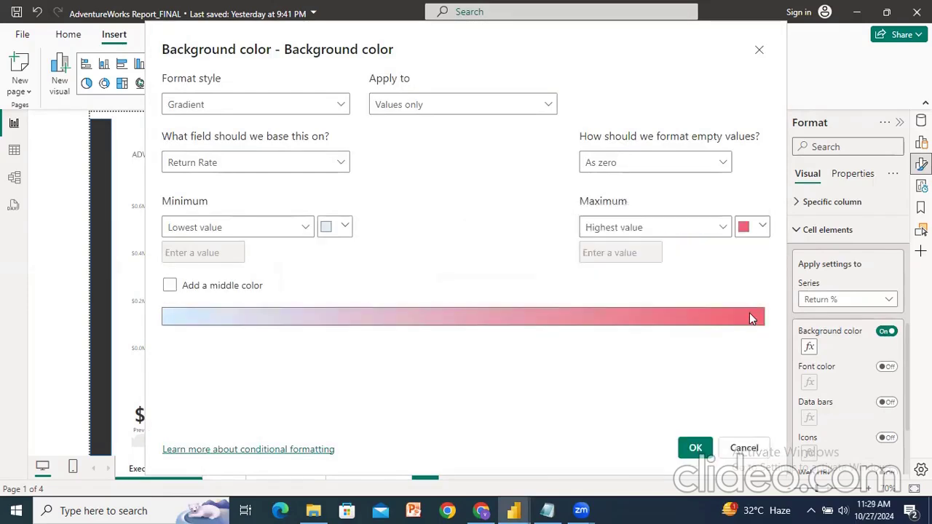
pyautogui.click(345, 228)
pyautogui.click(335, 242)
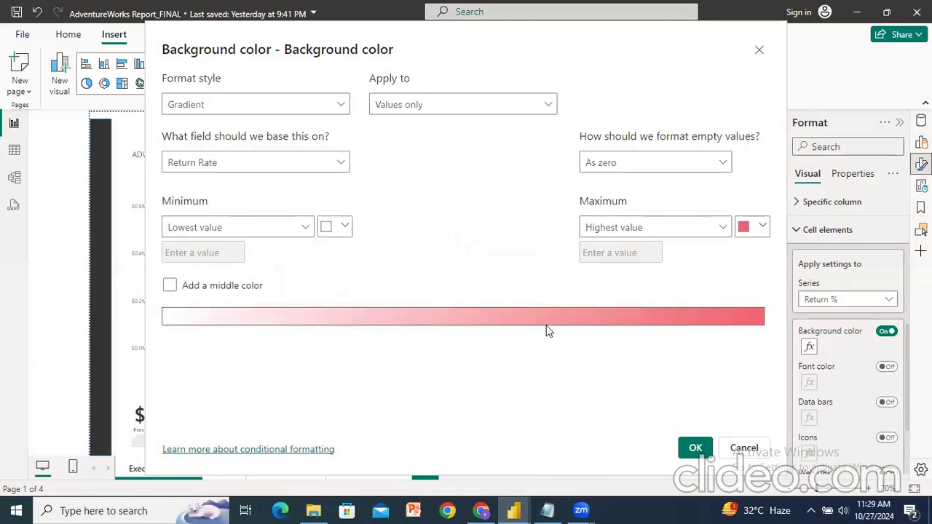
pyautogui.click(695, 449)
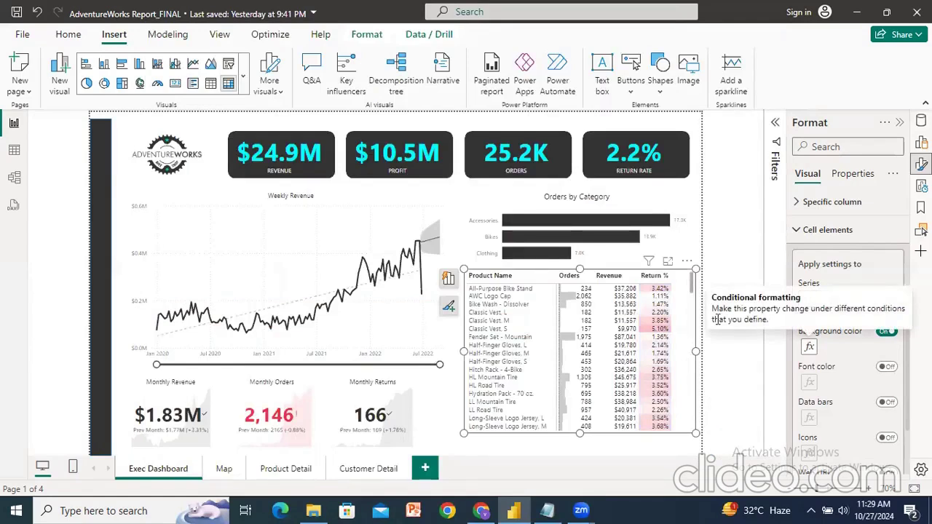
pyautogui.click(900, 122)
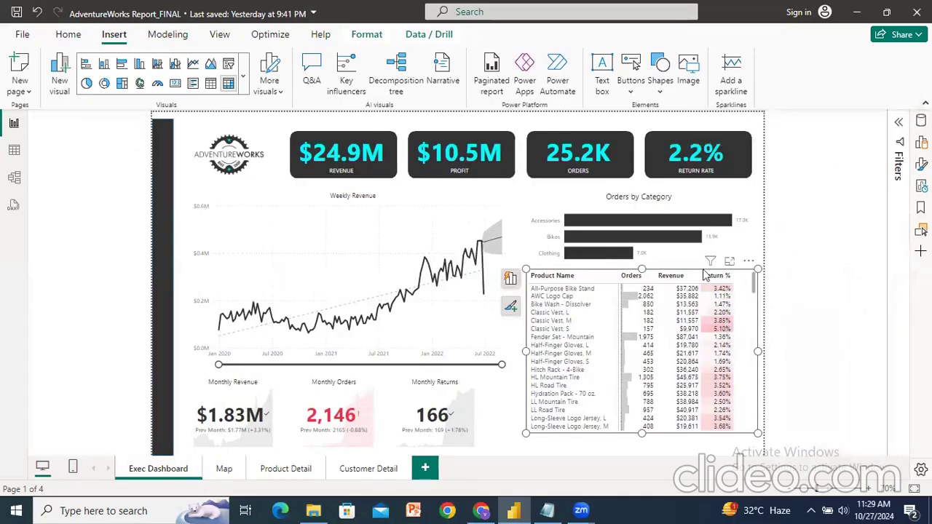
pyautogui.click(793, 340)
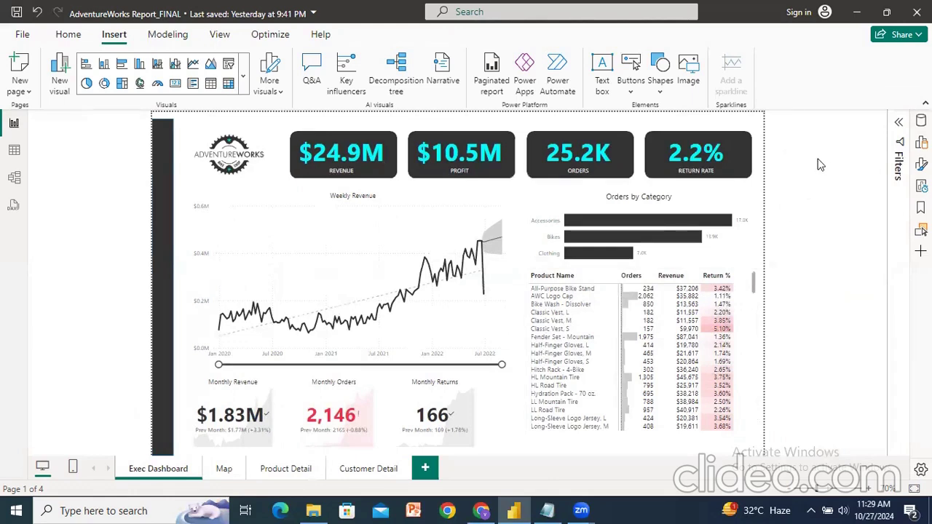
# Try ProductName as a filter on this page and look through its filter types and product list.
pyautogui.click(899, 123)
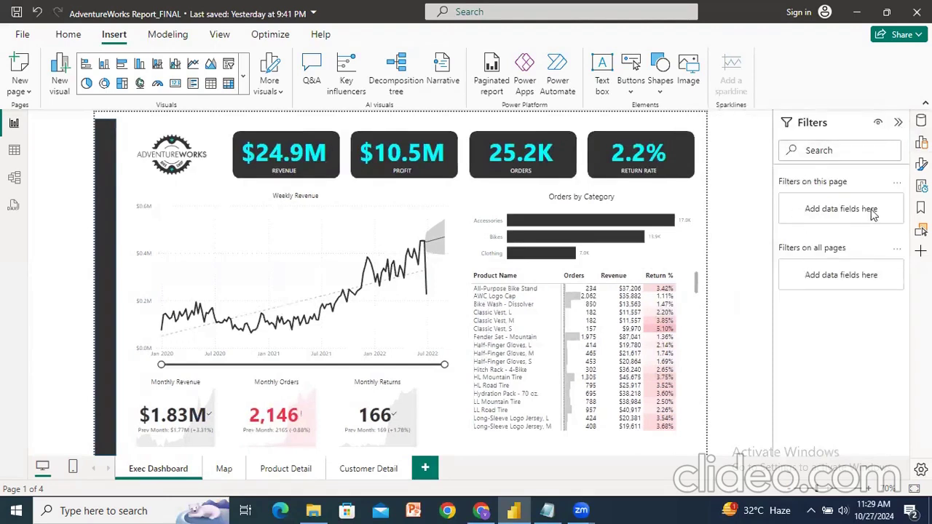
pyautogui.click(920, 121)
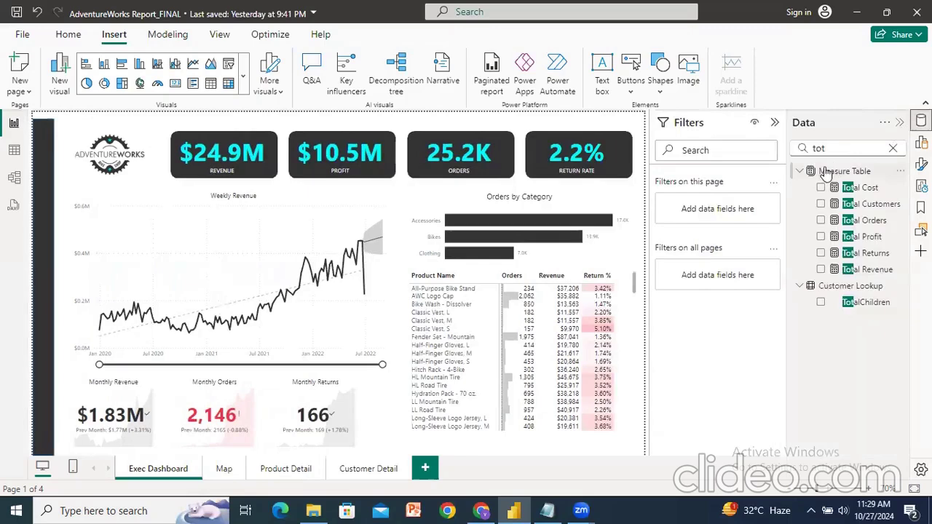
pyautogui.click(892, 148)
pyautogui.write('produ')
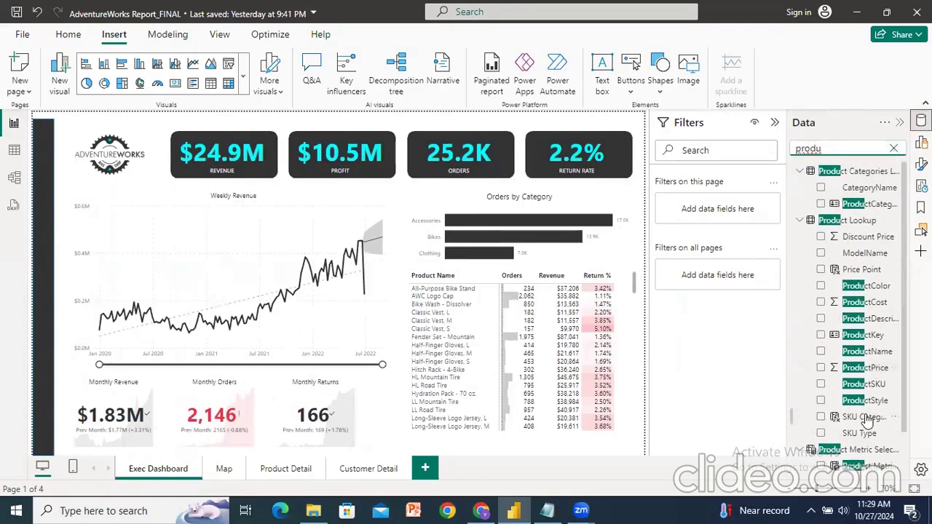
pyautogui.moveTo(862, 352); pyautogui.dragTo(704, 209)
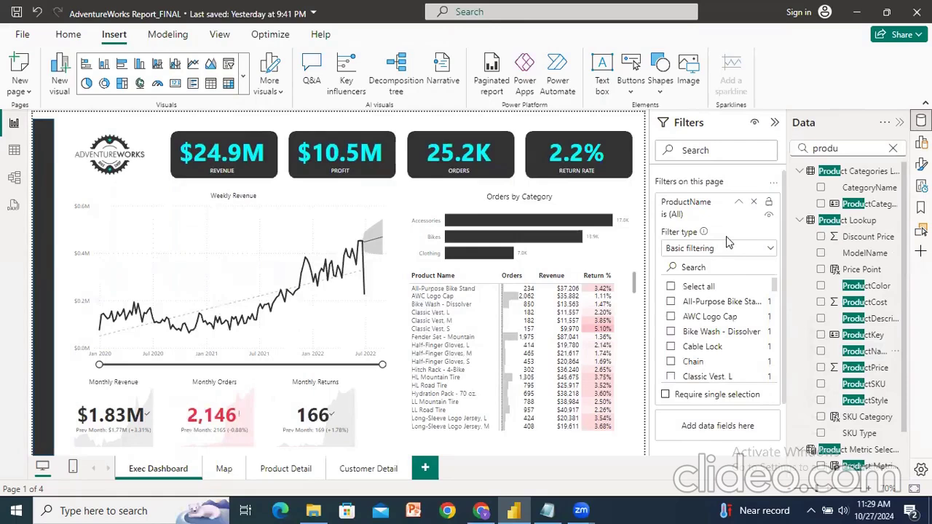
pyautogui.click(768, 249)
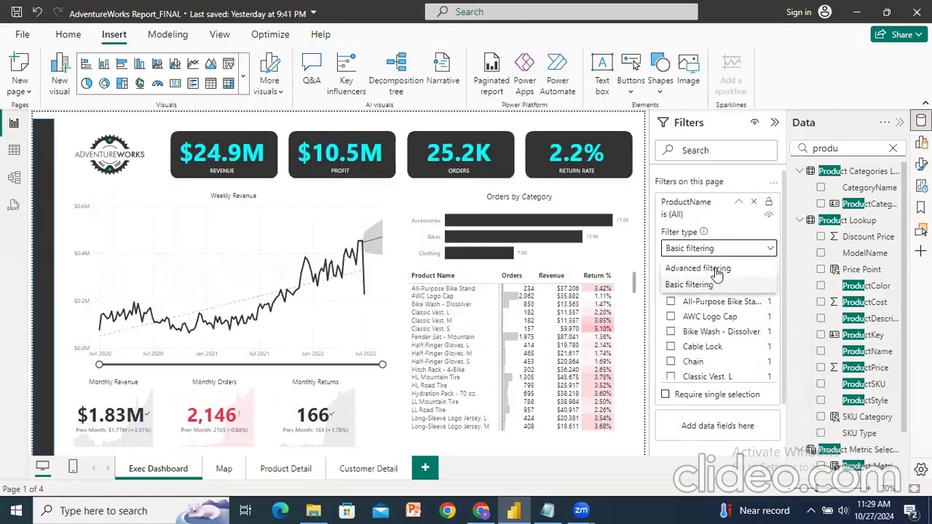
pyautogui.click(675, 237)
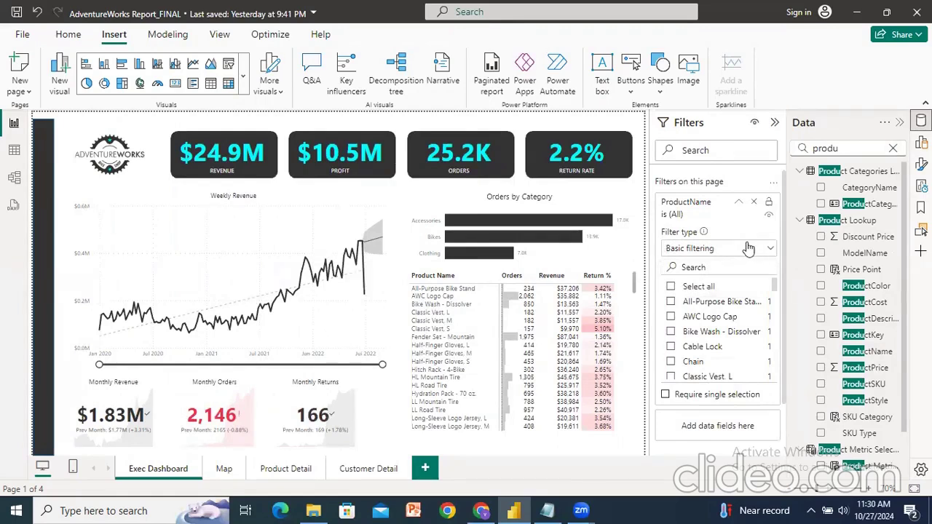
pyautogui.scroll(-5, 736, 336)
pyautogui.scroll(5, 735, 336)
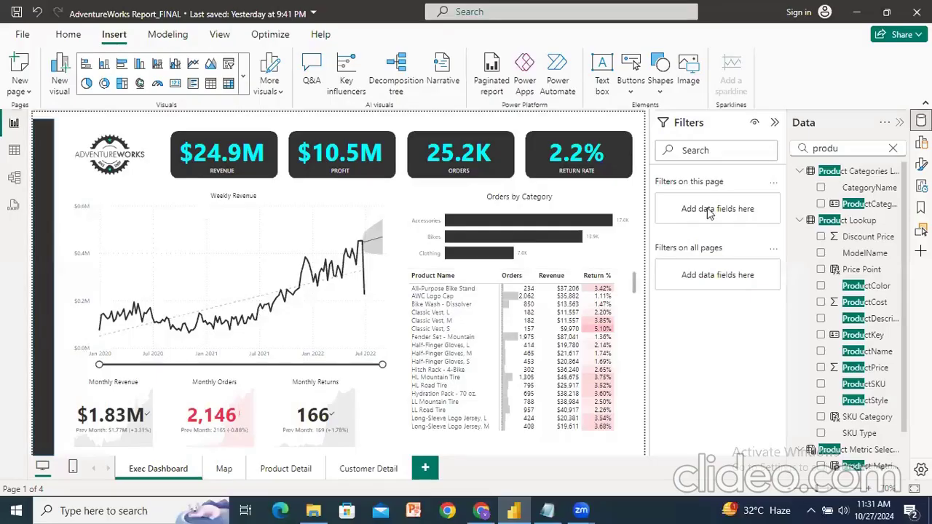
# Try to add the Total Orders and Total Profit measures as filters on this page.
pyautogui.click(893, 148)
pyautogui.click(850, 148)
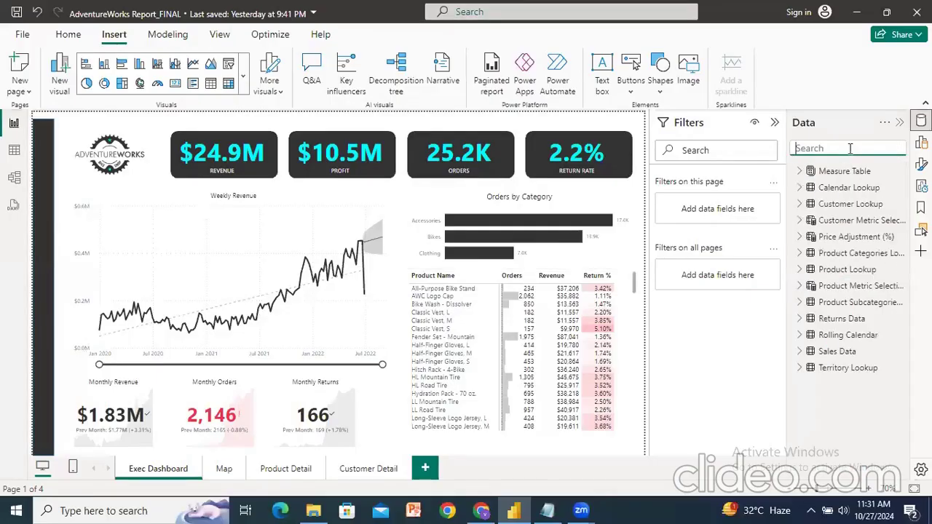
pyautogui.write('order')
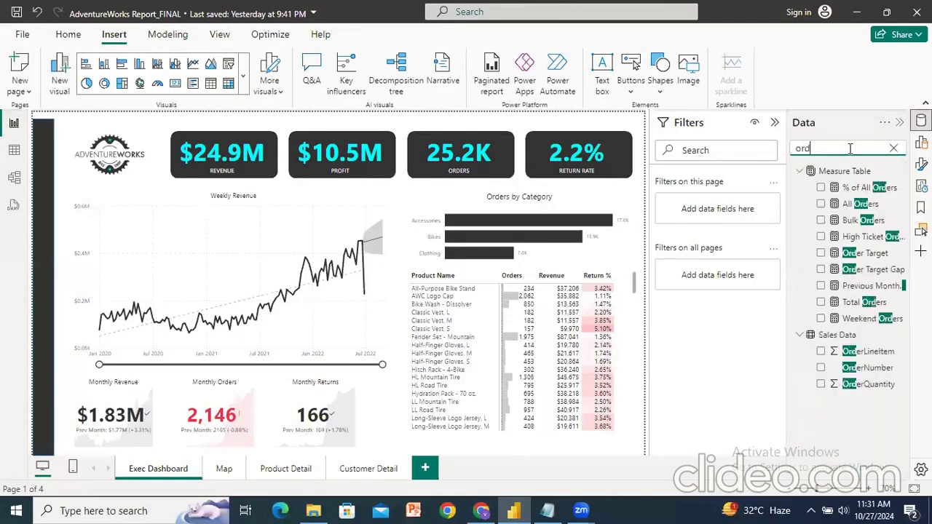
pyautogui.press('BackSpace')
pyautogui.press('BackSpace')
pyautogui.press('BackSpace')
pyautogui.press('BackSpace')
pyautogui.press('BackSpace')
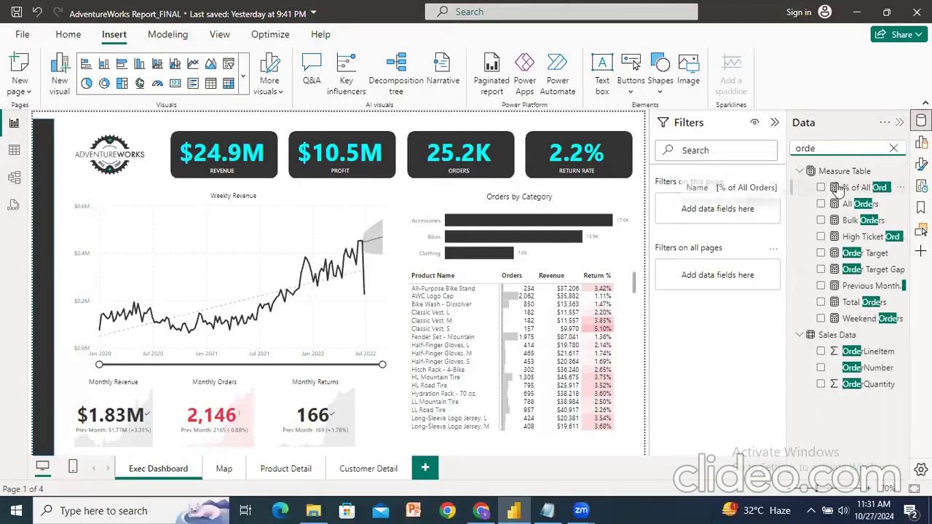
pyautogui.write('tot')
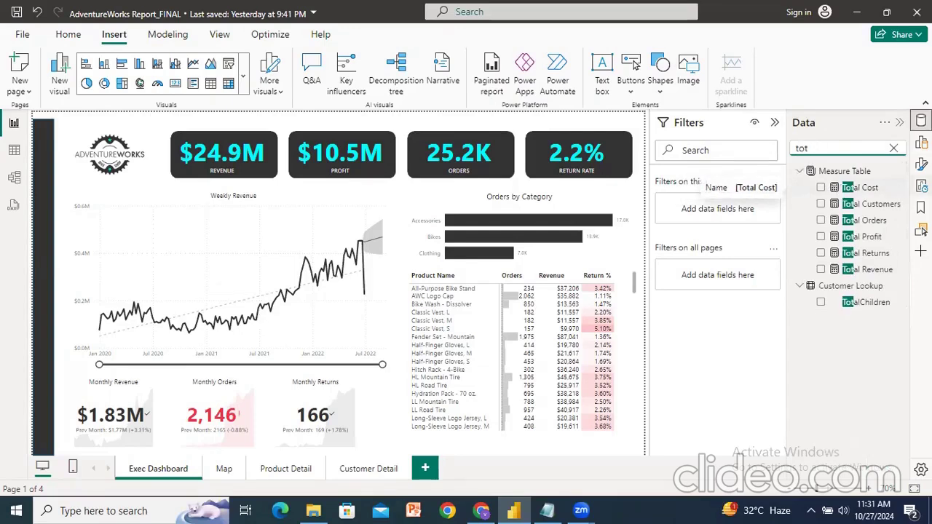
pyautogui.moveTo(869, 226); pyautogui.dragTo(716, 229)
pyautogui.moveTo(868, 222); pyautogui.dragTo(721, 212)
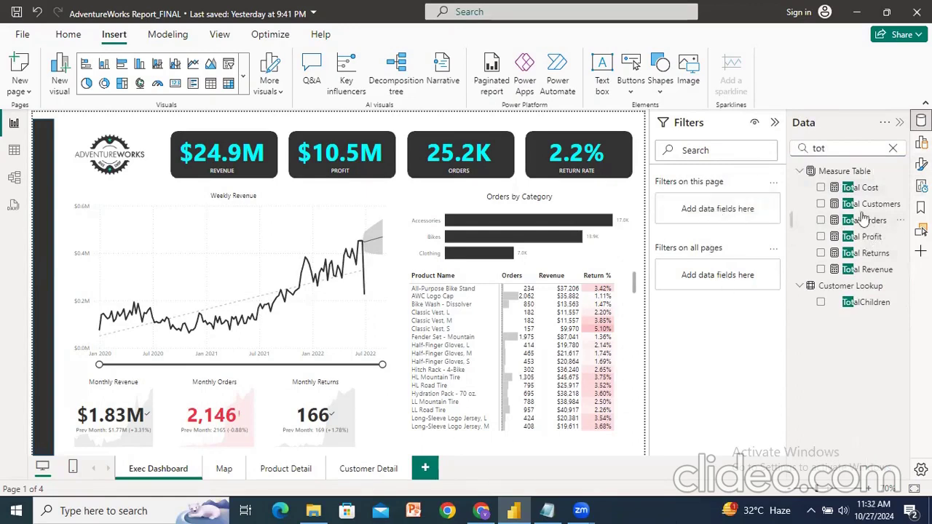
pyautogui.moveTo(868, 238); pyautogui.dragTo(725, 206)
# Add ProductName as a filter on all pages.
pyautogui.click(892, 148)
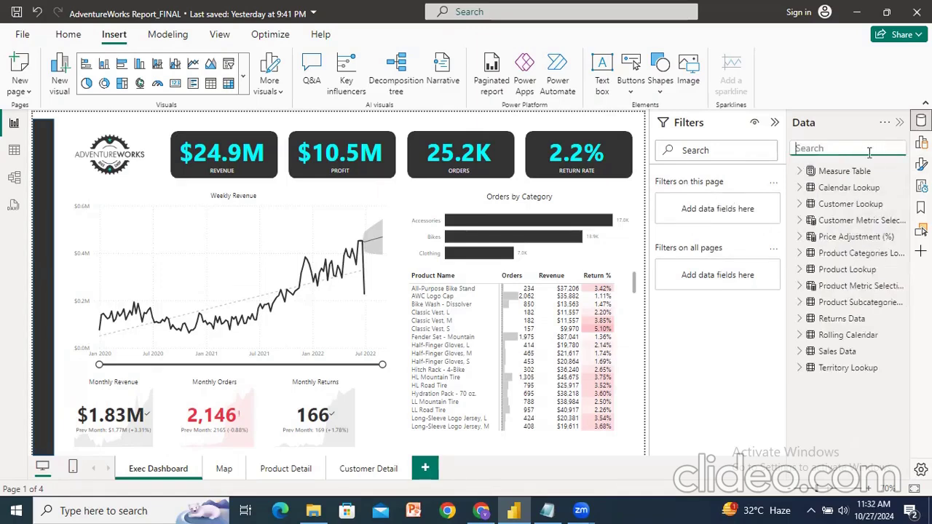
pyautogui.write('produc')
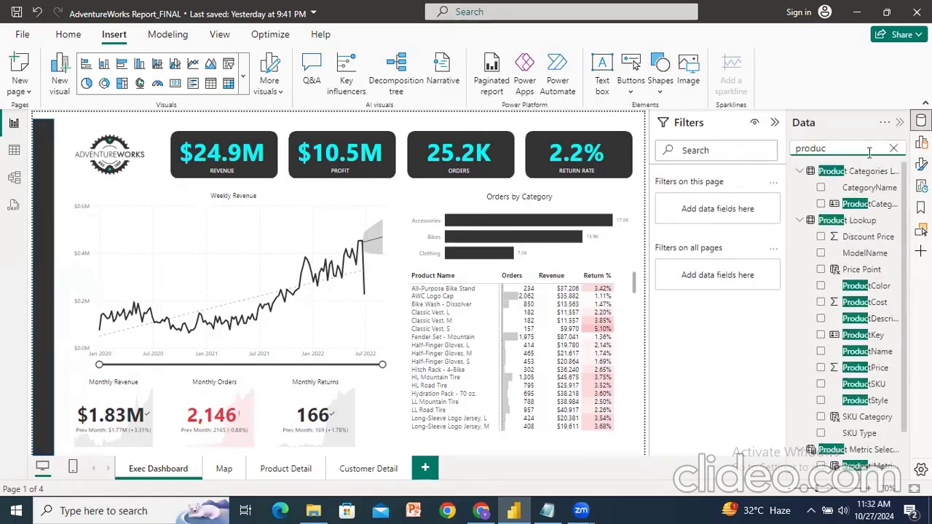
pyautogui.moveTo(866, 351); pyautogui.dragTo(742, 277)
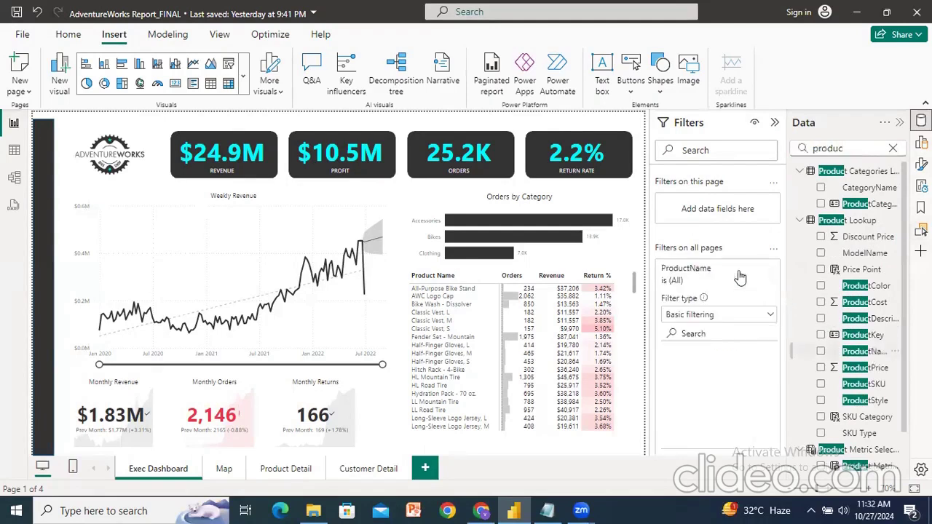
# Look at advanced filtering for the ProductName filter on all pages and remove that filter.
pyautogui.click(768, 320)
pyautogui.click(731, 332)
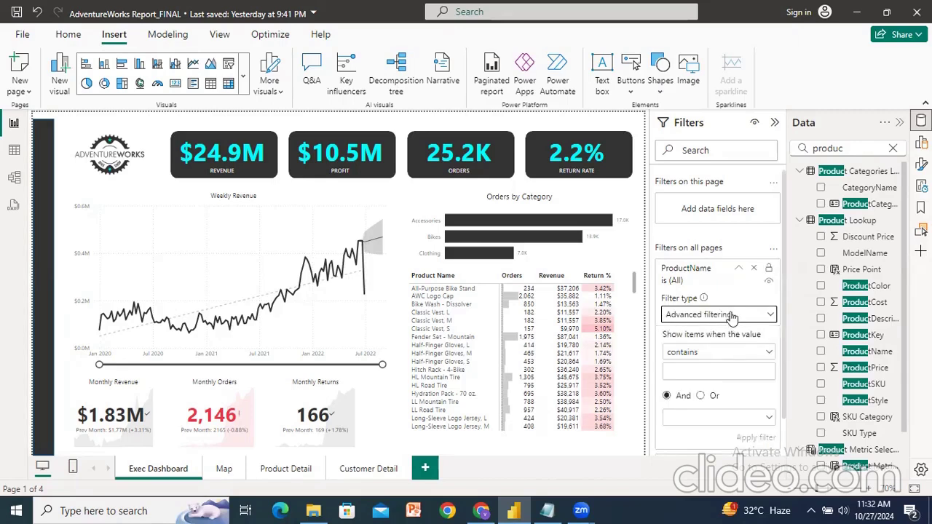
pyautogui.click(754, 268)
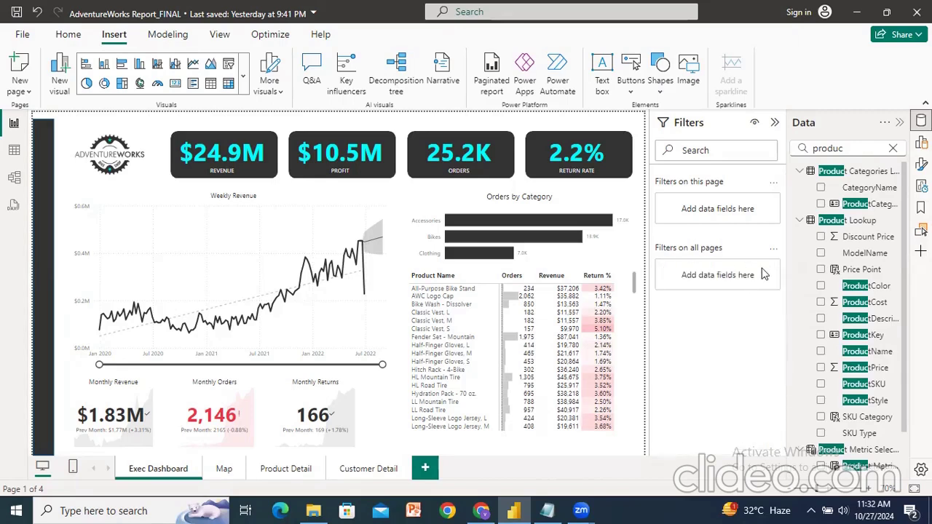
# Sort the product matrix by Orders in descending order, trying ProductName as a page filter and removing it.
pyautogui.moveTo(870, 353); pyautogui.dragTo(736, 218)
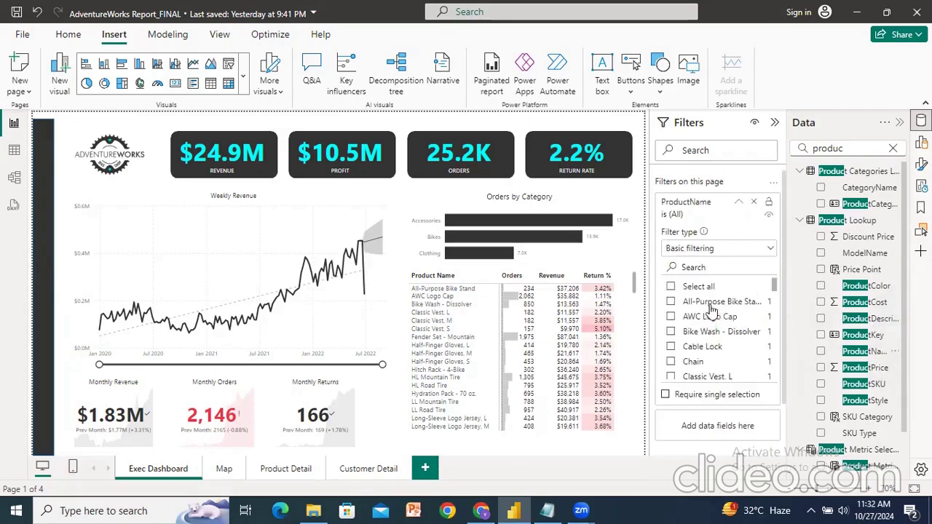
pyautogui.click(514, 276)
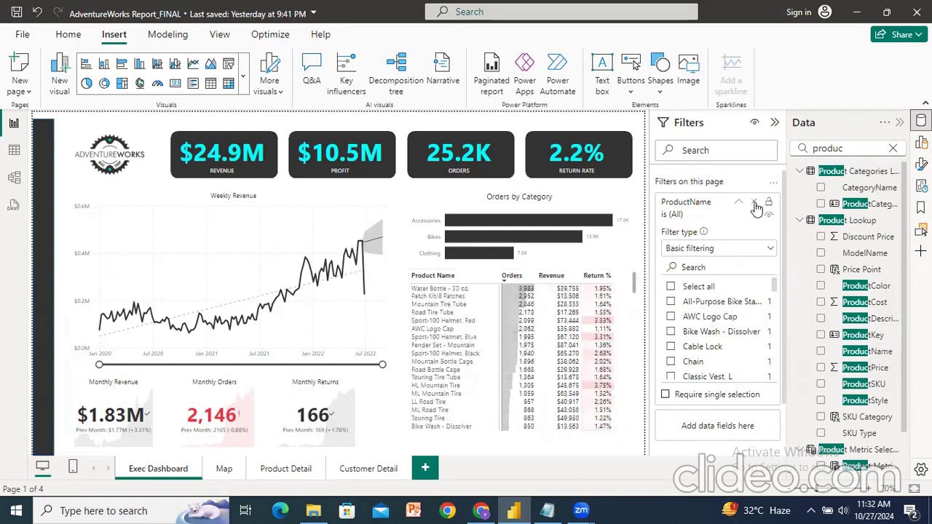
pyautogui.click(743, 207)
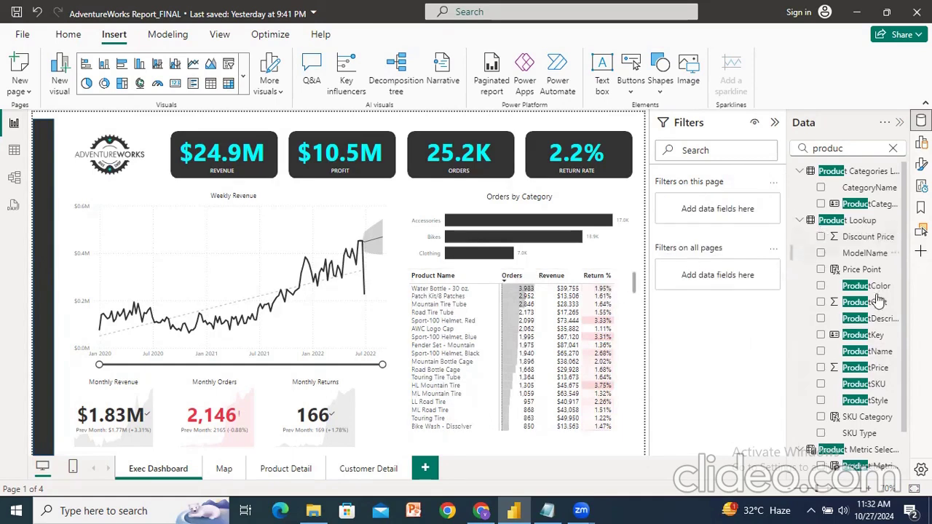
pyautogui.click(513, 276)
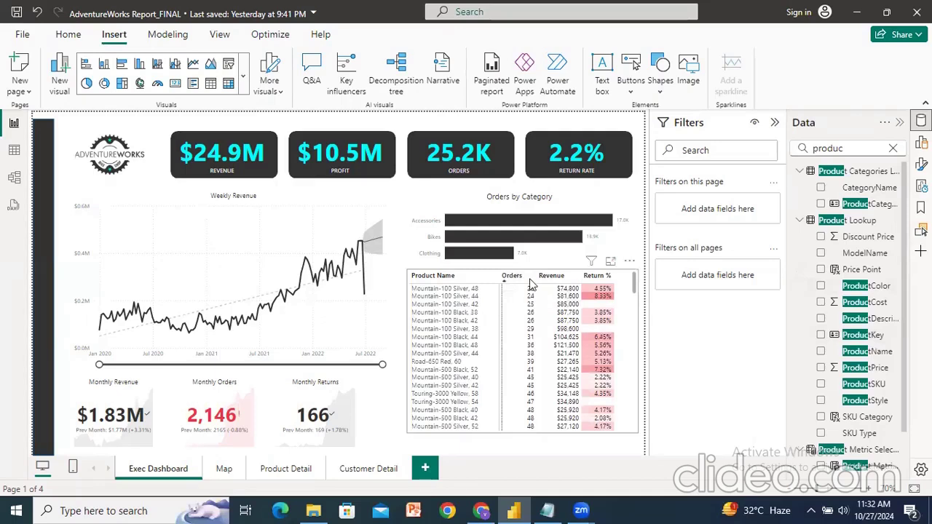
pyautogui.click(517, 276)
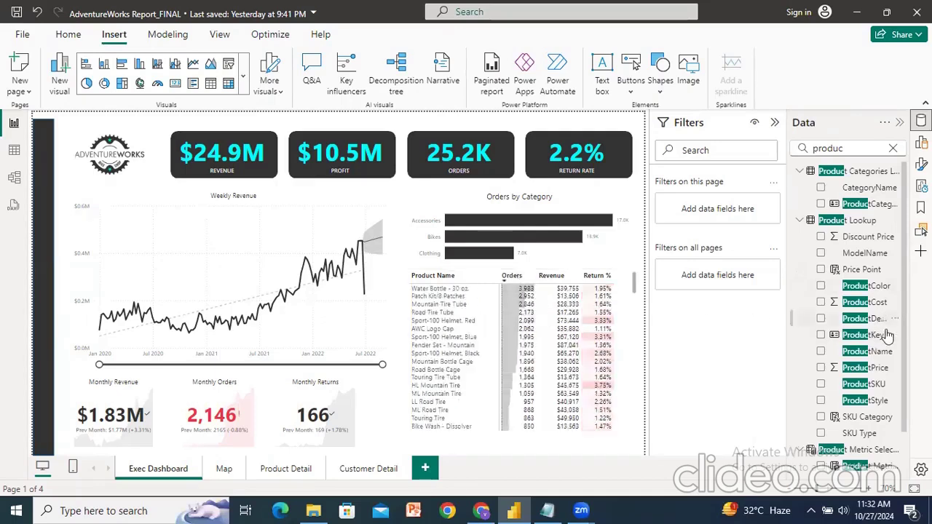
# Try ProductName as a filter on this page, look through its filter types and product list, and remove it.
pyautogui.moveTo(877, 357); pyautogui.dragTo(724, 211)
pyautogui.click(715, 249)
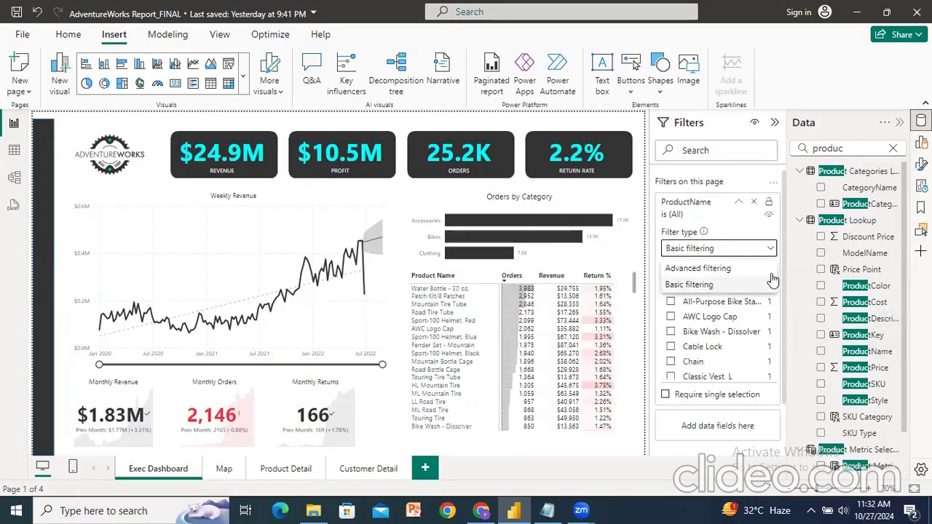
pyautogui.click(750, 237)
pyautogui.scroll(-10, 749, 328)
pyautogui.scroll(-5, 757, 324)
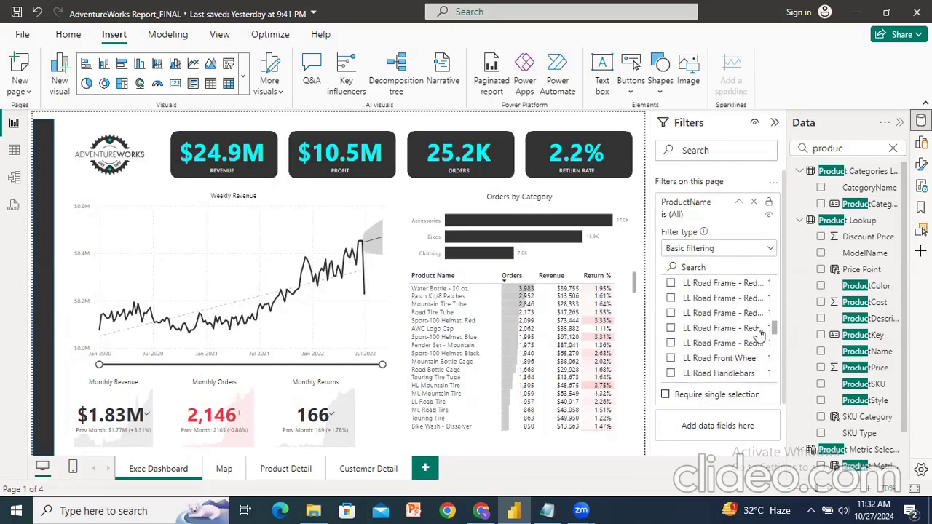
pyautogui.scroll(6, 758, 327)
pyautogui.scroll(10, 758, 332)
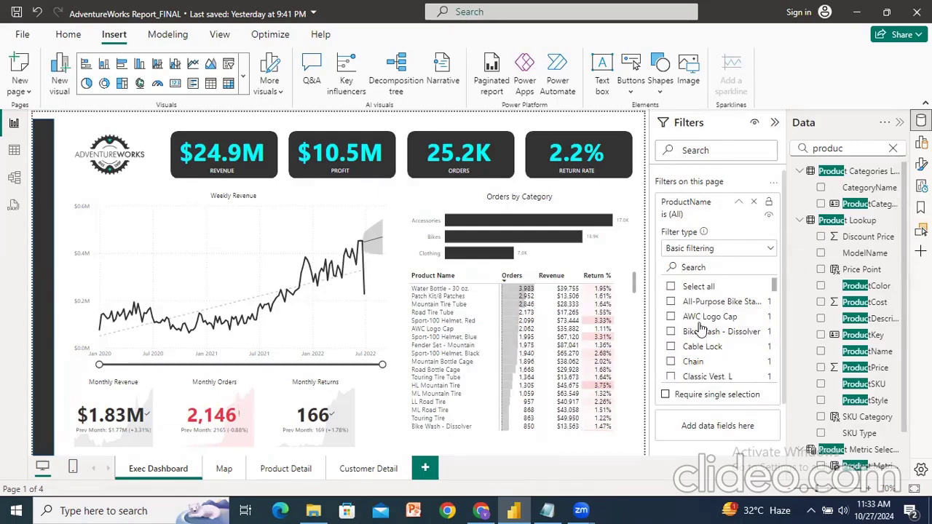
pyautogui.click(753, 201)
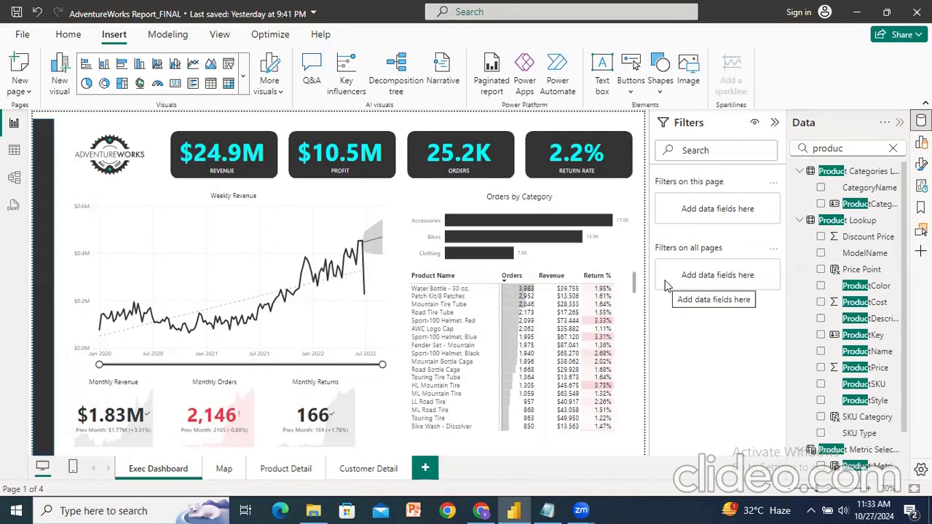
# Insert a table on the Customer Detail page and size it to span the area beneath the Weekly Customers chart.
pyautogui.click(369, 469)
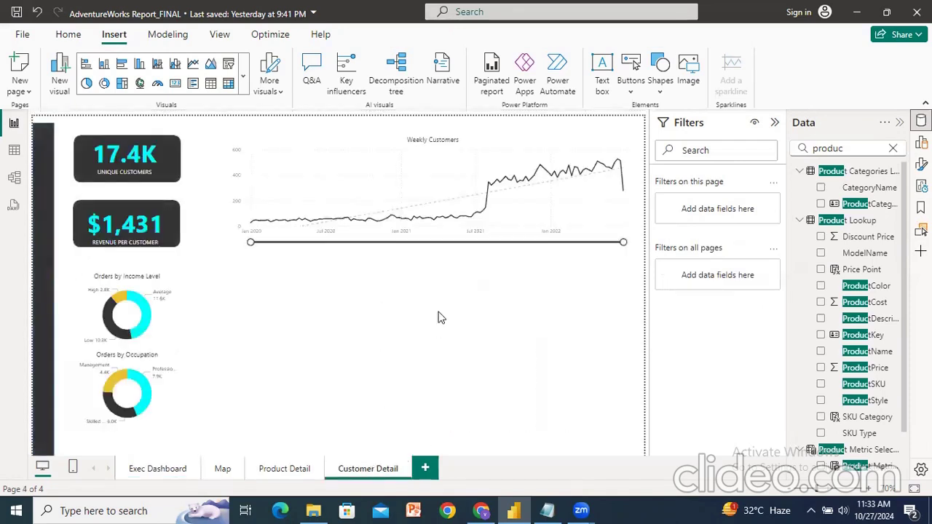
pyautogui.click(210, 85)
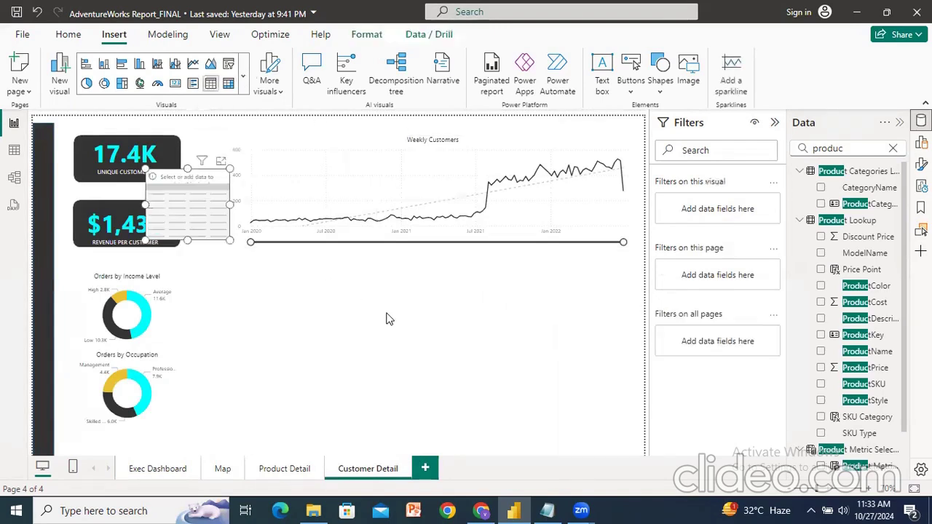
pyautogui.moveTo(194, 171); pyautogui.dragTo(284, 257)
pyautogui.moveTo(315, 318); pyautogui.dragTo(629, 355)
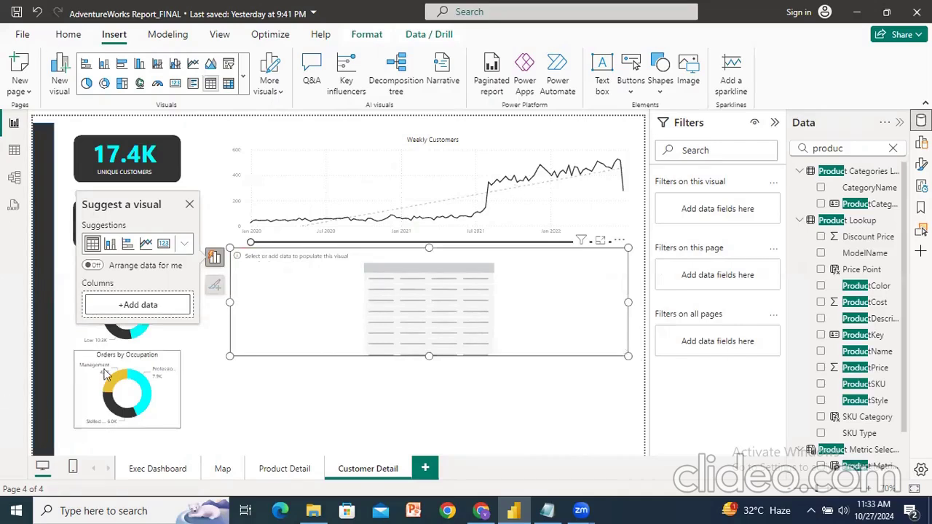
# Add the CustomerKey and Full Name fields from Customer Lookup as columns of the new table.
pyautogui.click(108, 307)
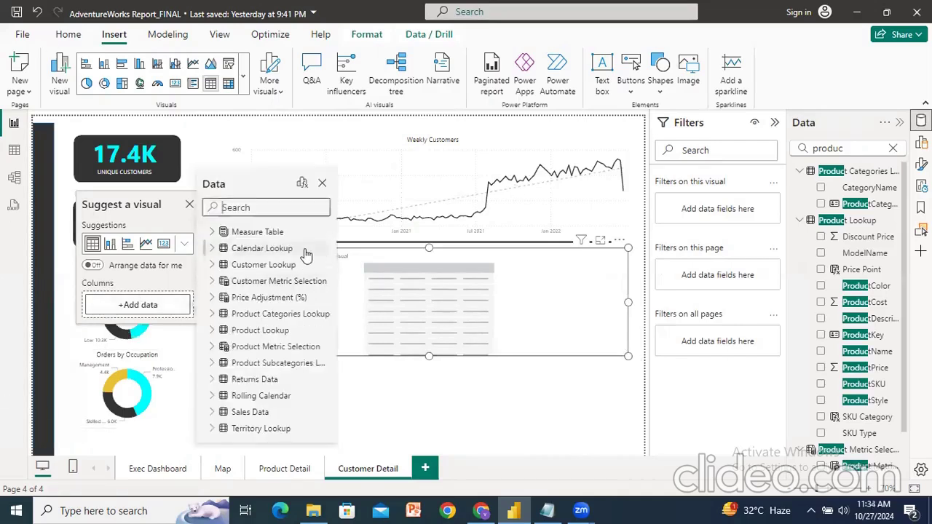
pyautogui.write('cust')
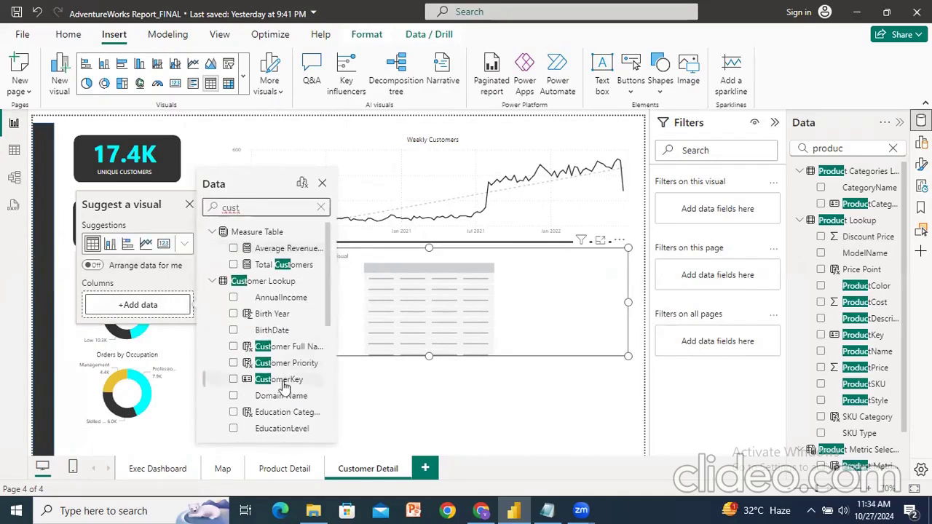
pyautogui.click(235, 379)
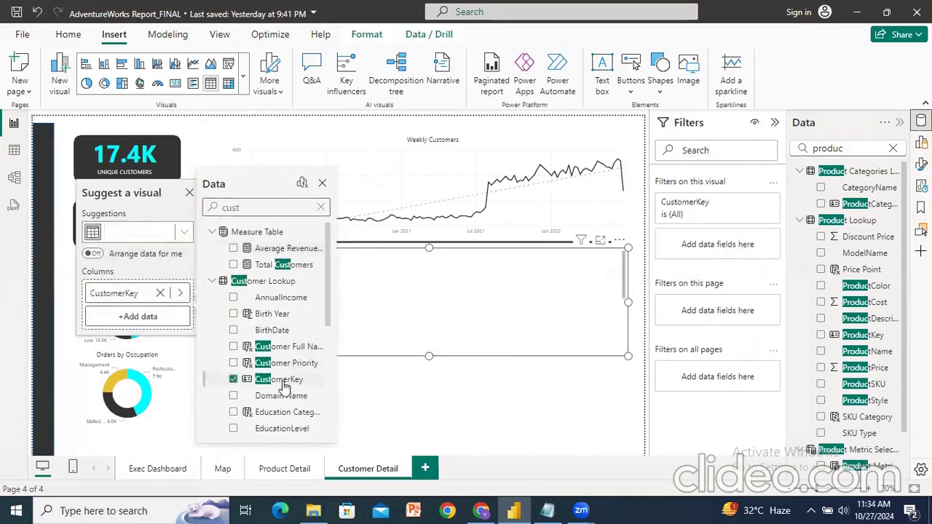
pyautogui.click(152, 320)
pyautogui.write('full')
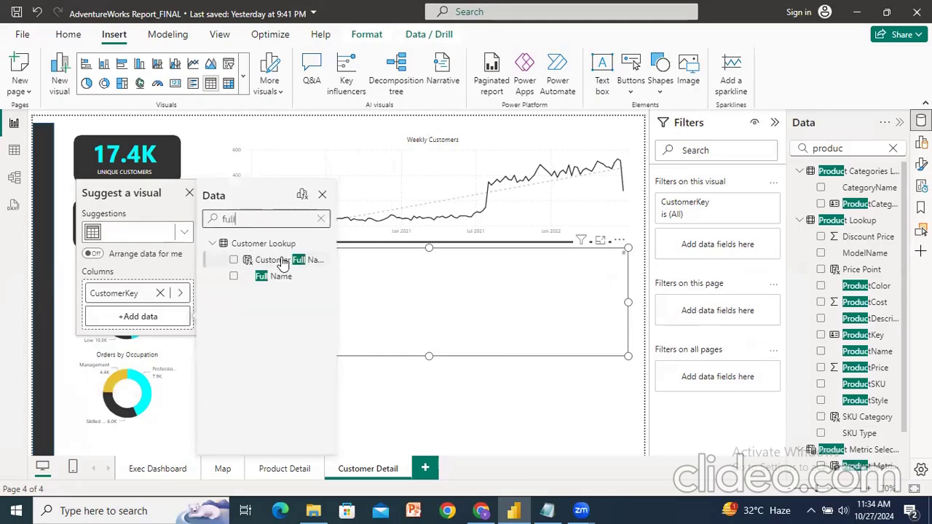
pyautogui.click(274, 277)
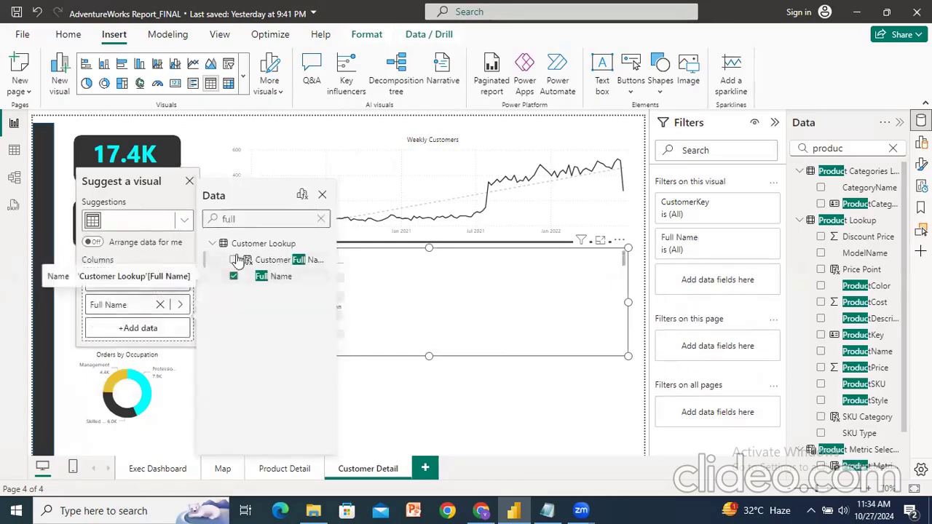
# Add the Total Orders and Total Revenue measures as columns of the customer table.
pyautogui.click(137, 328)
pyautogui.write('tot')
pyautogui.click(294, 310)
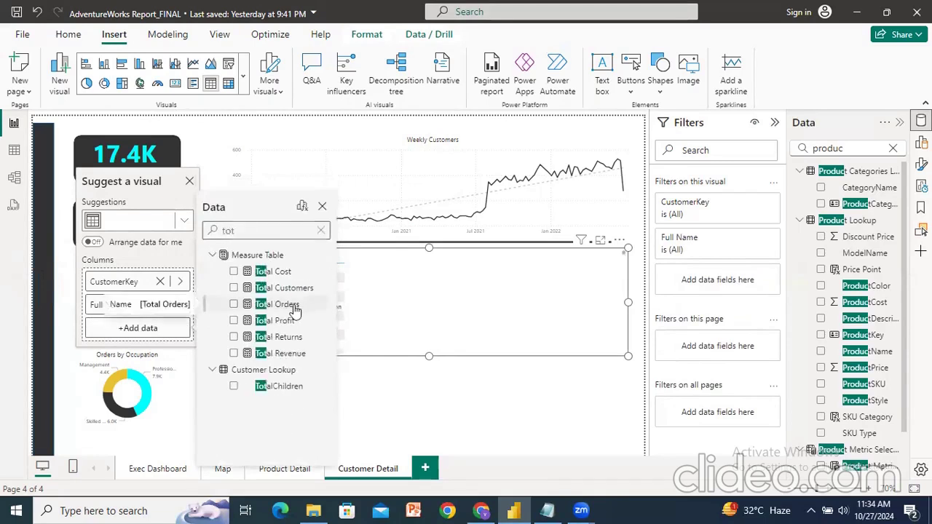
pyautogui.click(123, 340)
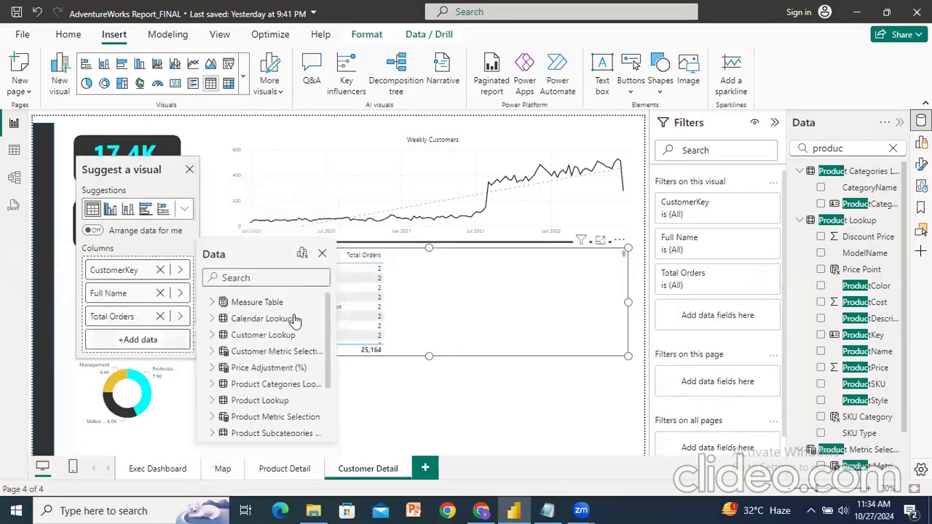
pyautogui.write('tot')
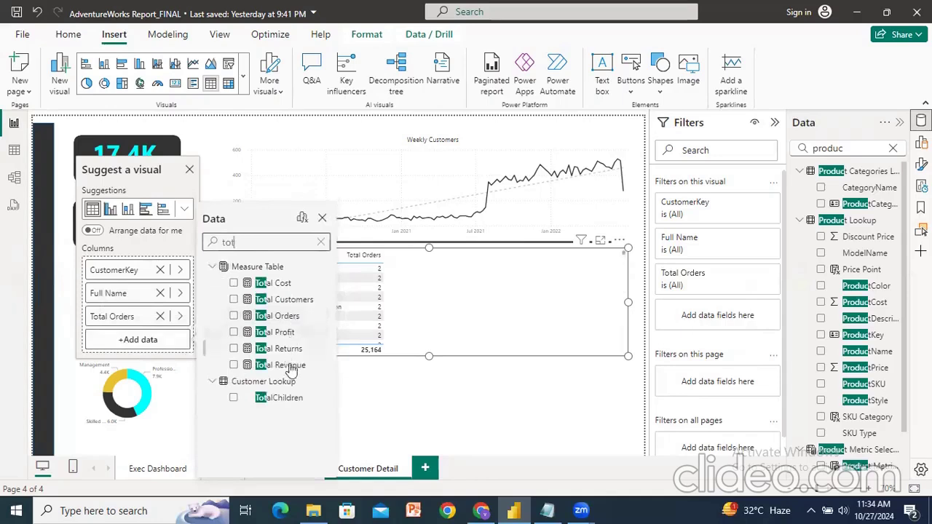
pyautogui.click(233, 365)
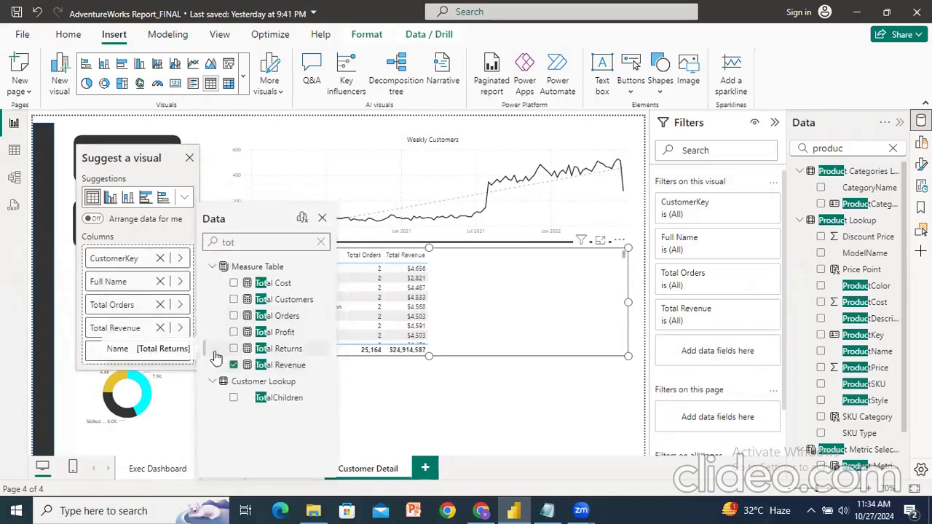
# Rename the customer table's Total Revenue column as Revenue.
pyautogui.doubleClick(126, 331)
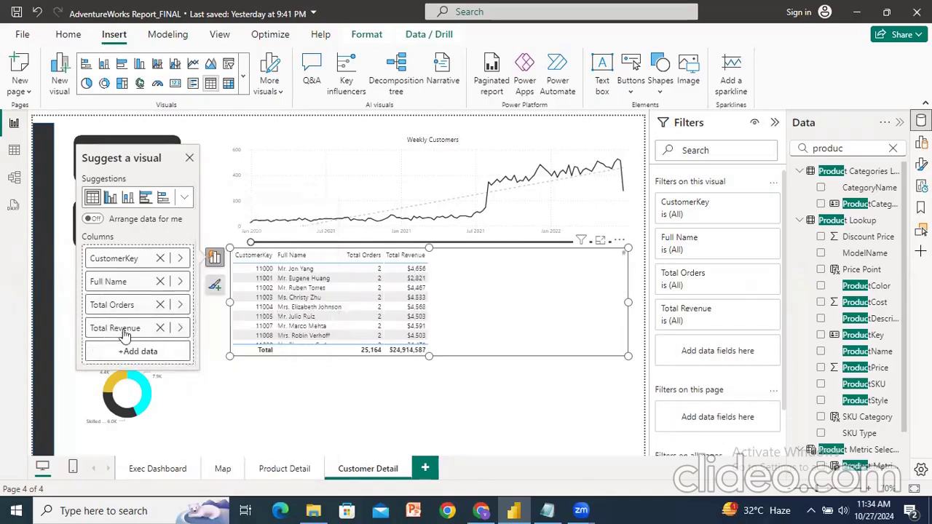
pyautogui.press('Delete')
pyautogui.press('Delete')
pyautogui.press('Delete')
pyautogui.press('Delete')
pyautogui.press('Delete')
pyautogui.press('Delete')
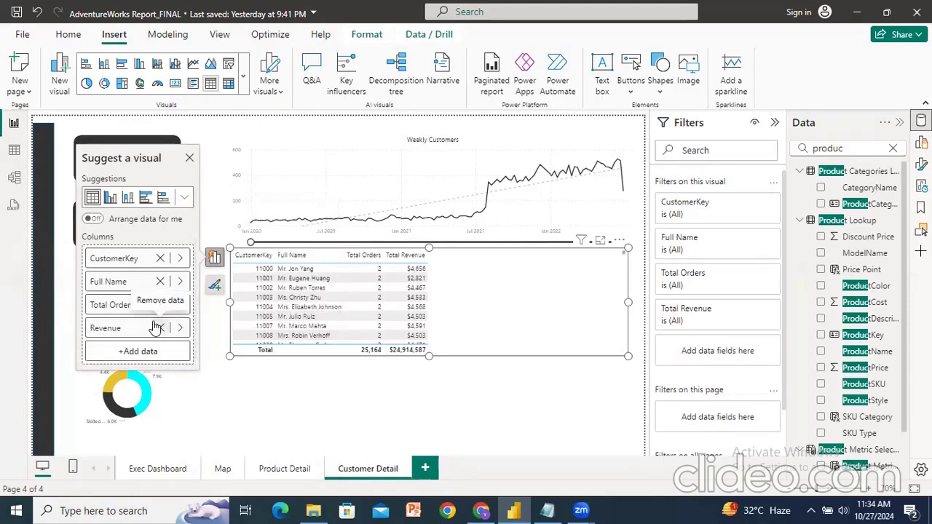
pyautogui.click(147, 237)
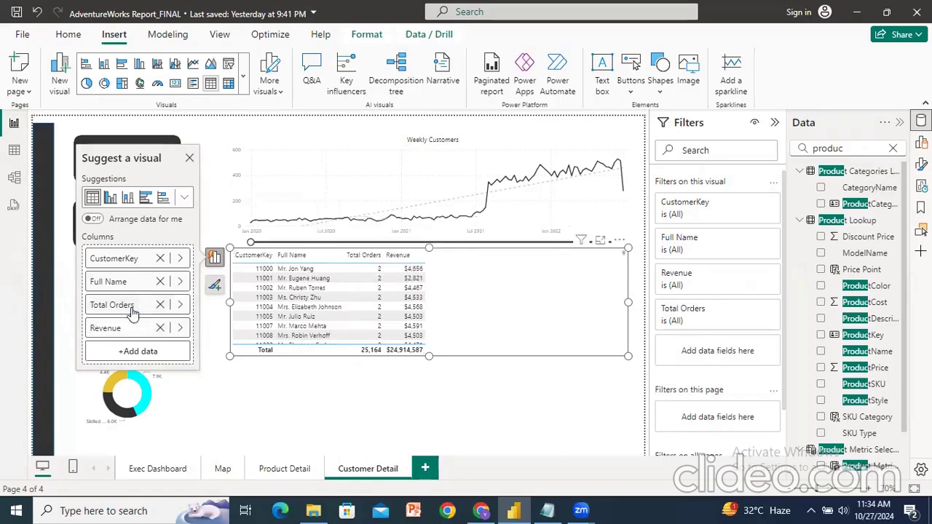
# Rename the Total Orders column as Orders and the CustomerKey column as Customer Key in the customer table.
pyautogui.doubleClick(140, 306)
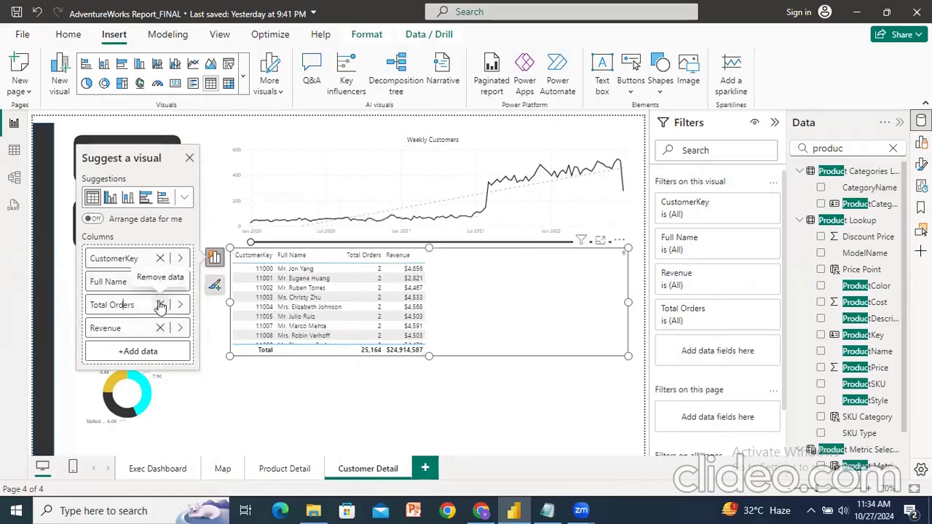
pyautogui.press('BackSpace')
pyautogui.press('BackSpace')
pyautogui.press('BackSpace')
pyautogui.press('BackSpace')
pyautogui.press('BackSpace')
pyautogui.press('BackSpace')
pyautogui.click(149, 241)
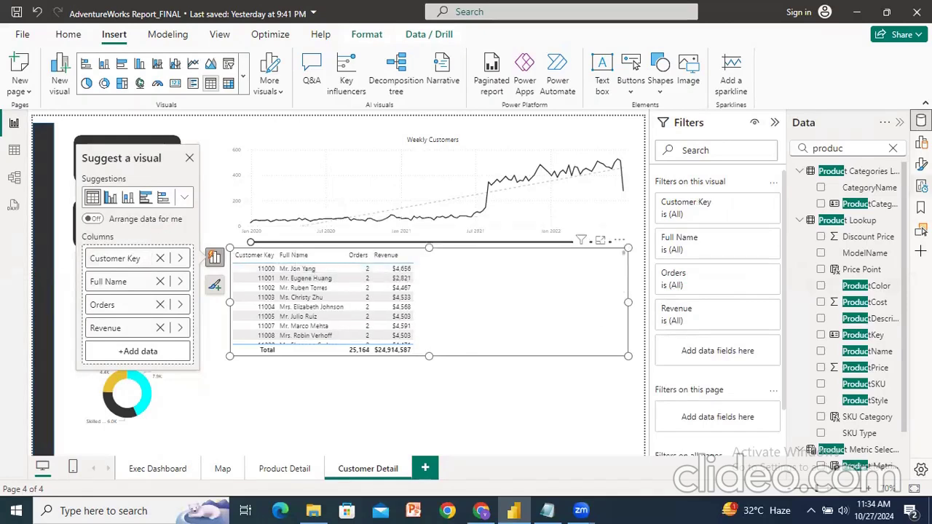
# Set the customer table's style preset to None.
pyautogui.click(902, 124)
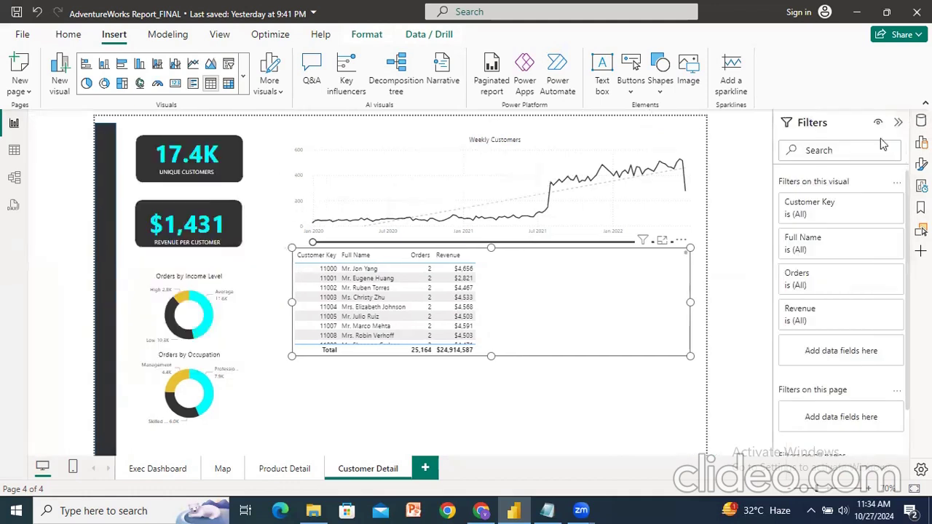
pyautogui.click(898, 125)
pyautogui.click(921, 165)
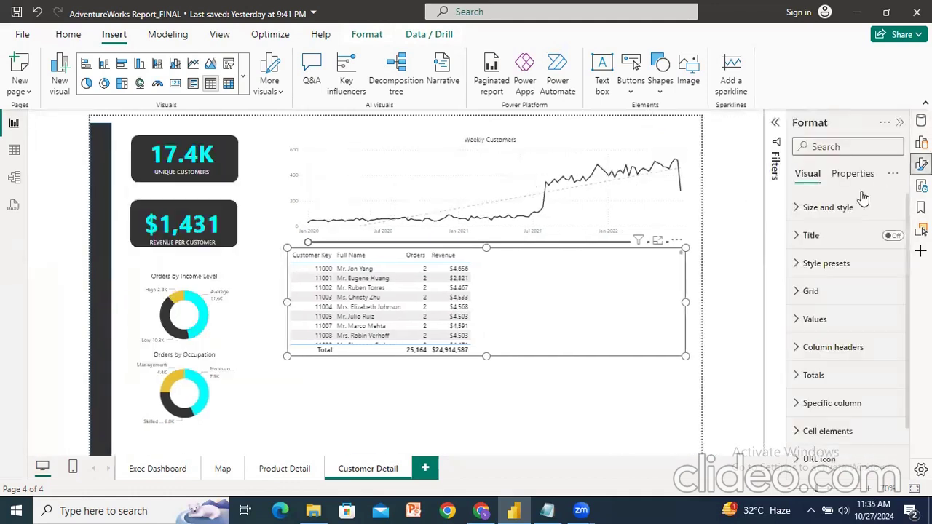
pyautogui.click(801, 263)
pyautogui.click(841, 313)
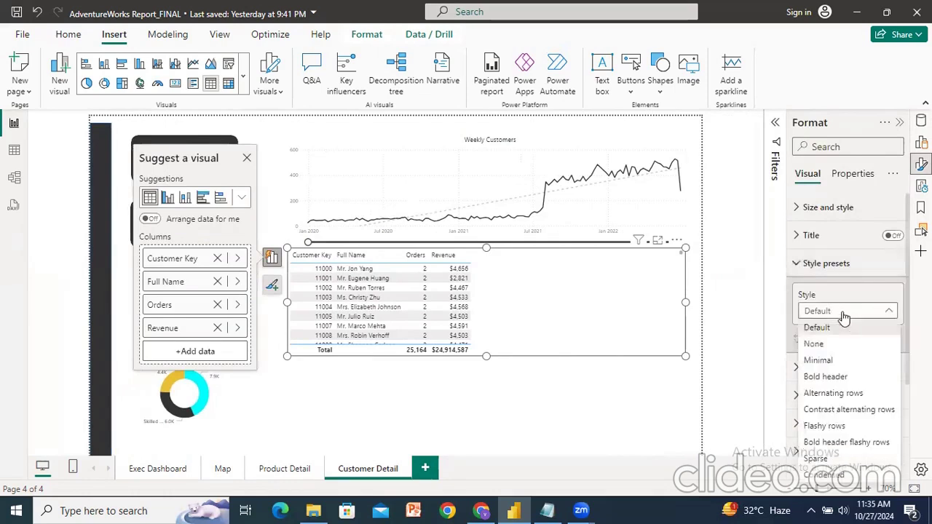
pyautogui.click(815, 344)
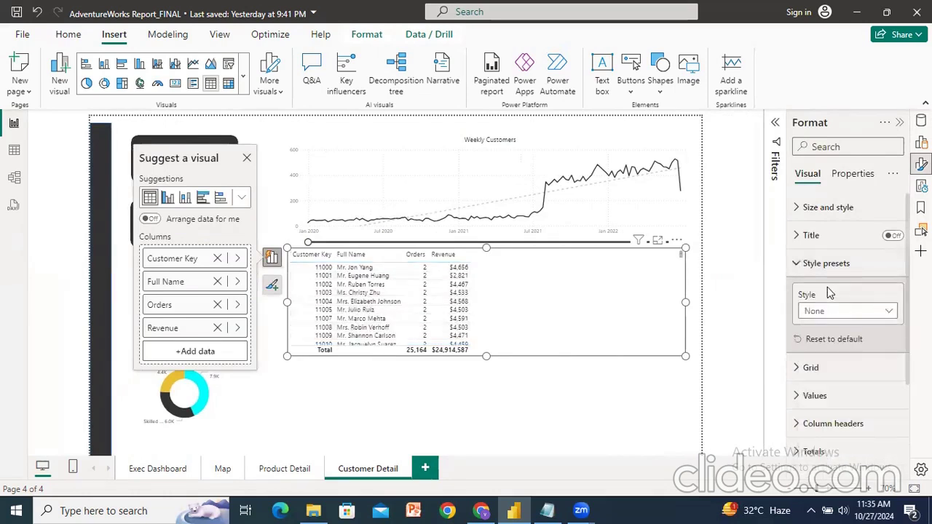
# Change the customer table's column header font to a heavier Segoe UI variant.
pyautogui.scroll(-3, 845, 356)
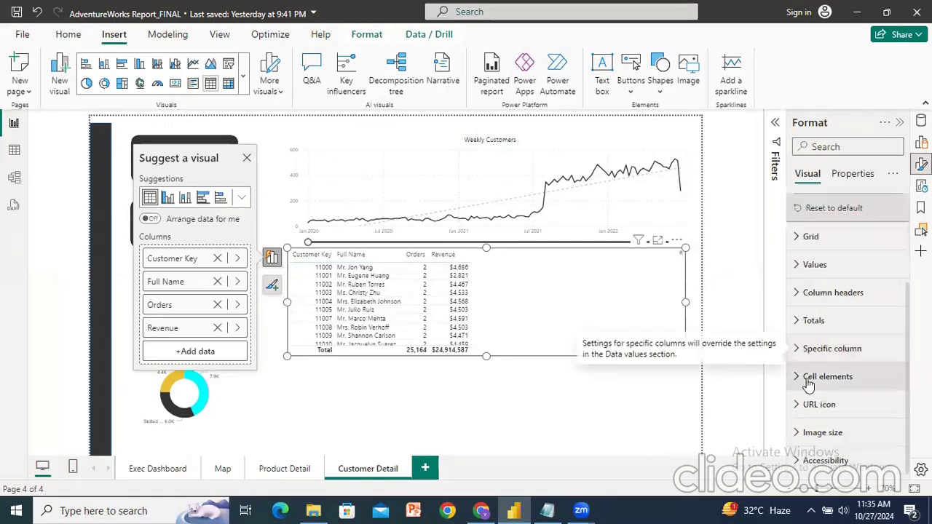
pyautogui.click(798, 294)
pyautogui.scroll(-1, 861, 358)
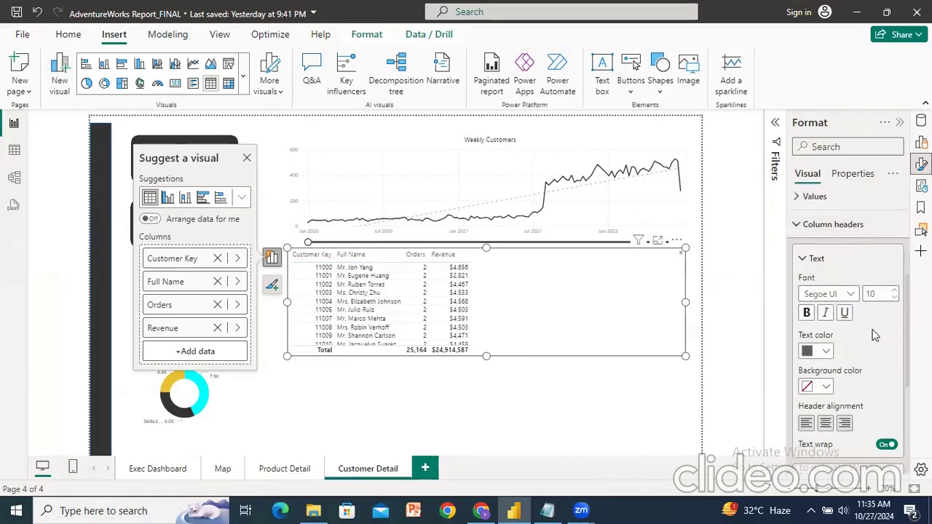
pyautogui.click(850, 294)
pyautogui.click(863, 221)
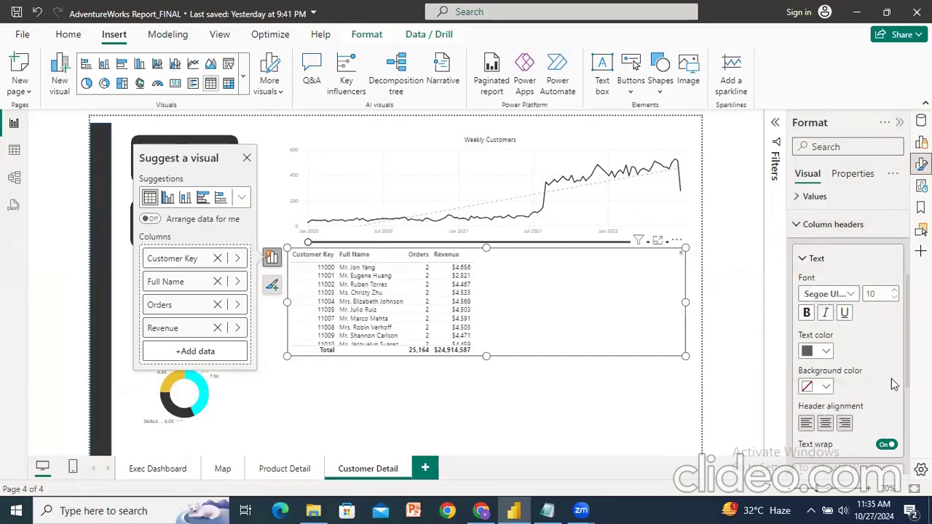
# Turn on data bars for the Orders column in the customer table's cell elements.
pyautogui.scroll(-2, 894, 385)
pyautogui.scroll(-1, 892, 384)
pyautogui.click(823, 388)
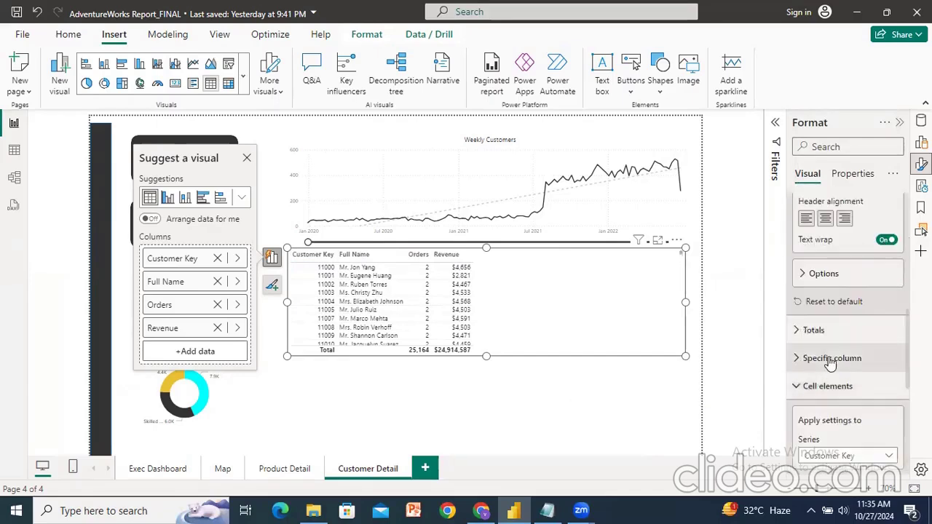
pyautogui.scroll(-2, 837, 360)
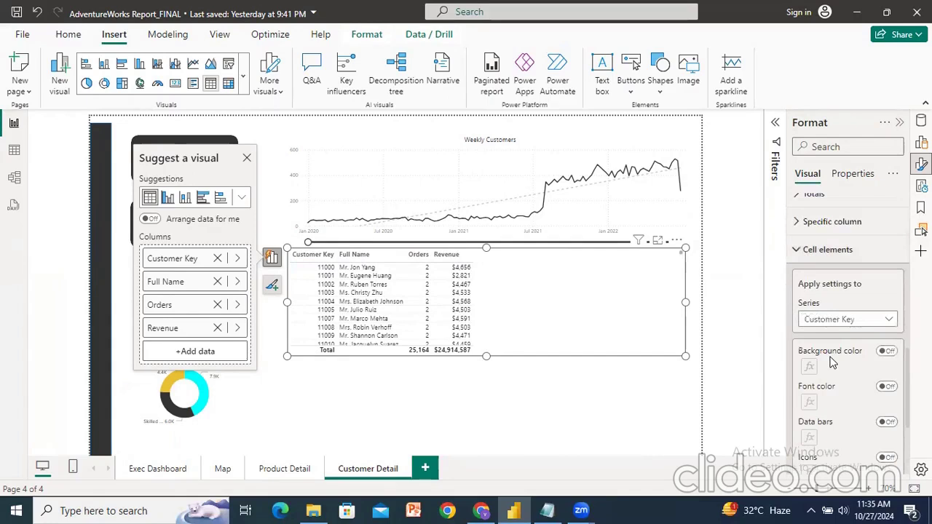
pyautogui.click(855, 321)
pyautogui.click(826, 368)
pyautogui.scroll(-3, 835, 304)
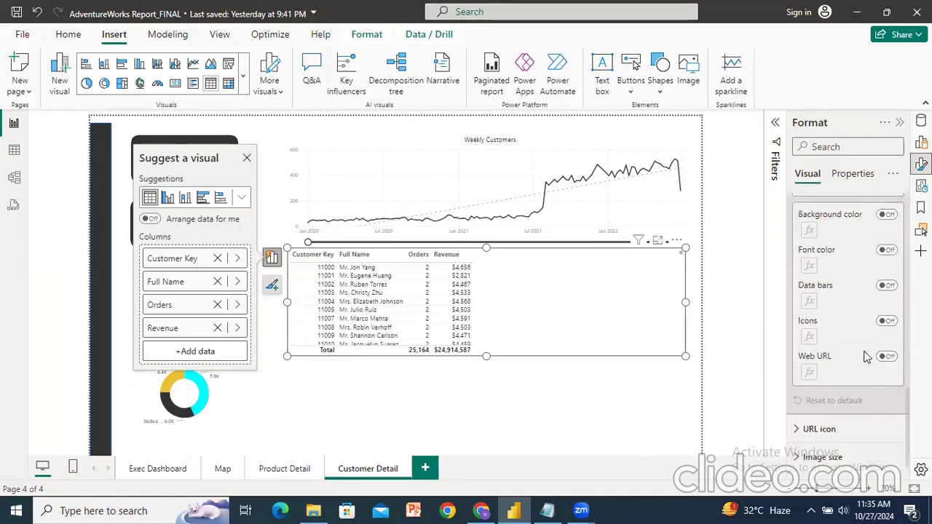
pyautogui.click(886, 285)
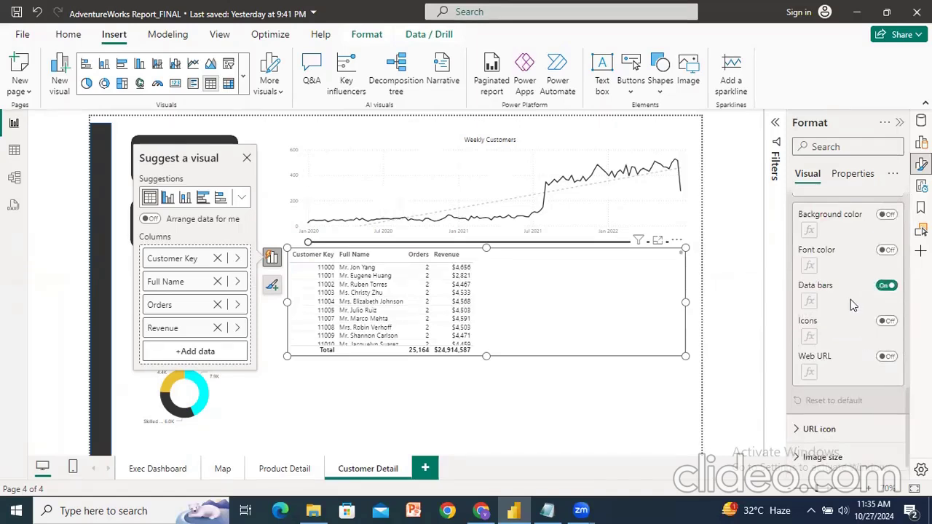
# Set the Orders data bars to a light gray positive bar and a white negative bar.
pyautogui.click(809, 300)
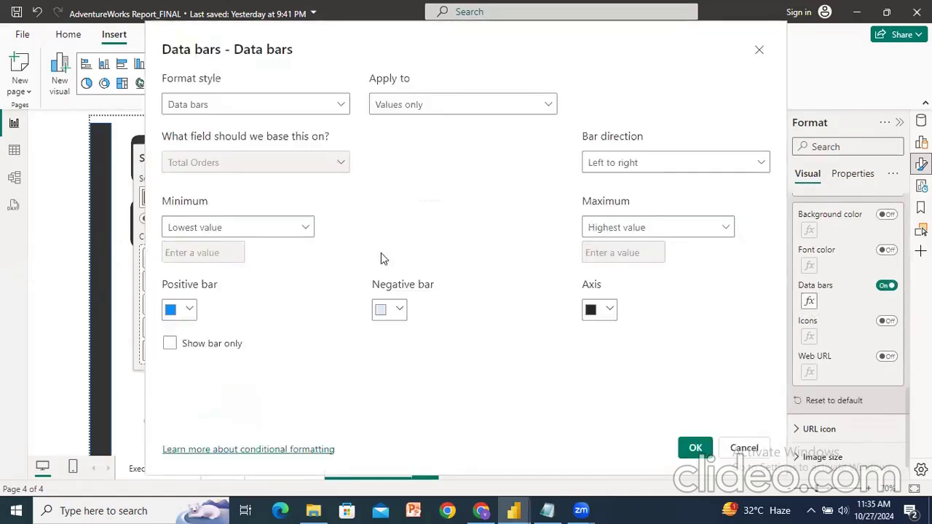
pyautogui.click(188, 310)
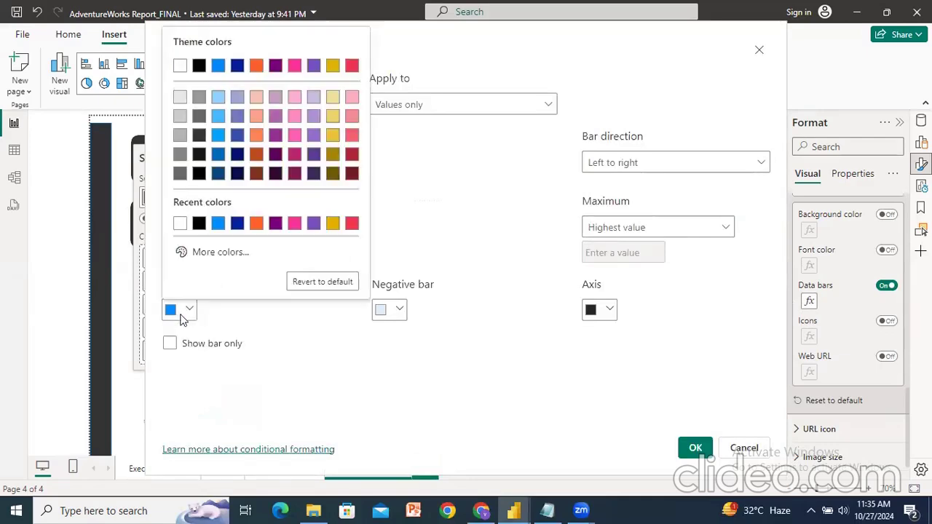
pyautogui.click(180, 117)
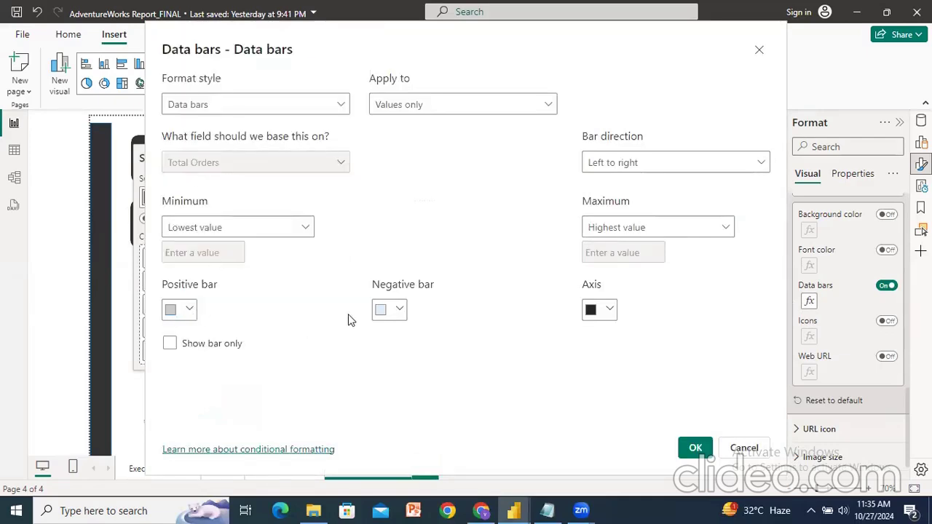
pyautogui.click(404, 314)
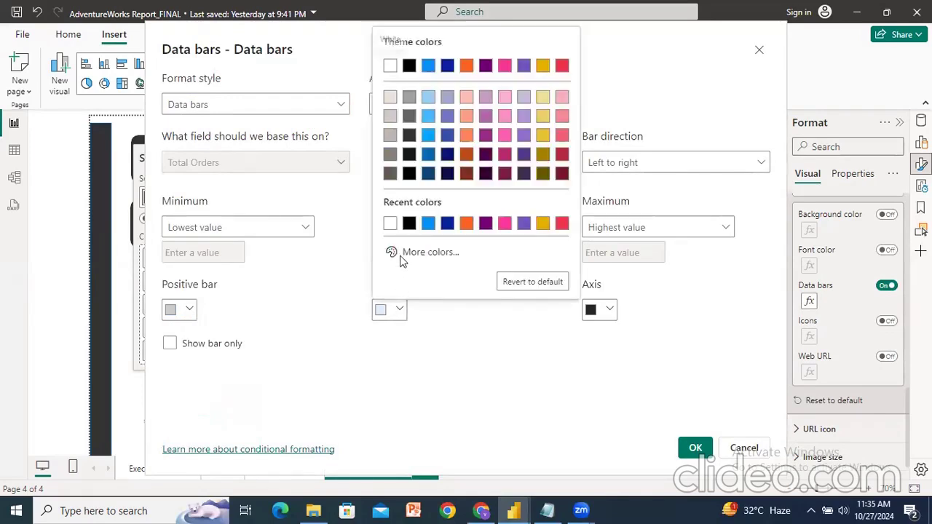
pyautogui.click(387, 227)
pyautogui.click(695, 451)
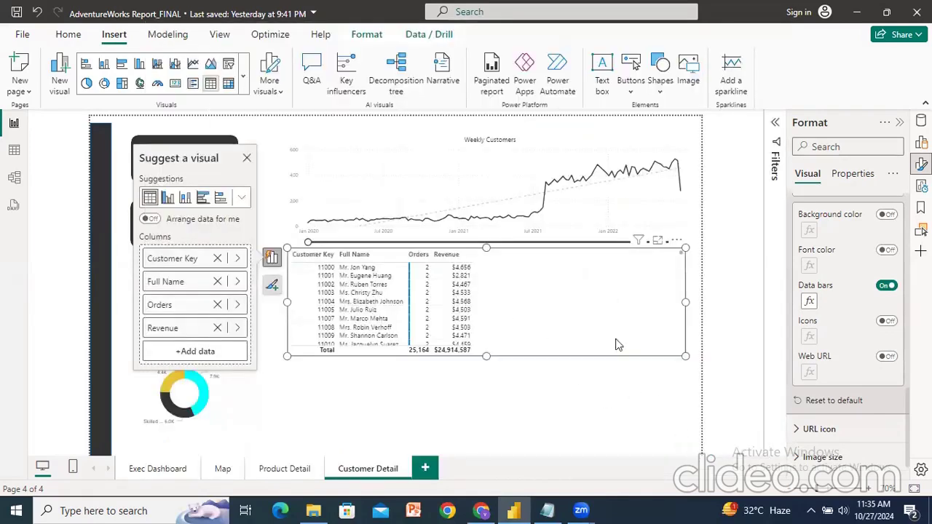
# Sort the customer table by Orders in descending order.
pyautogui.click(420, 254)
pyautogui.scroll(5, 433, 312)
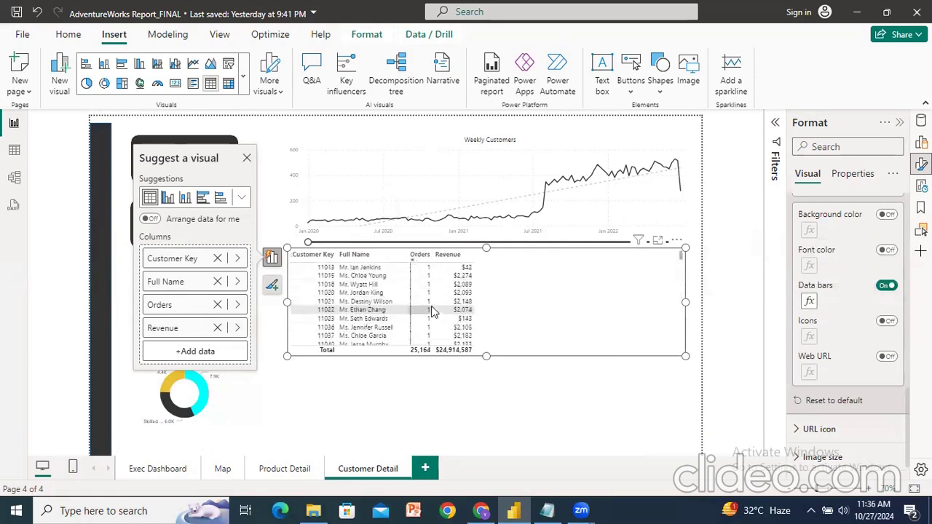
pyautogui.click(426, 255)
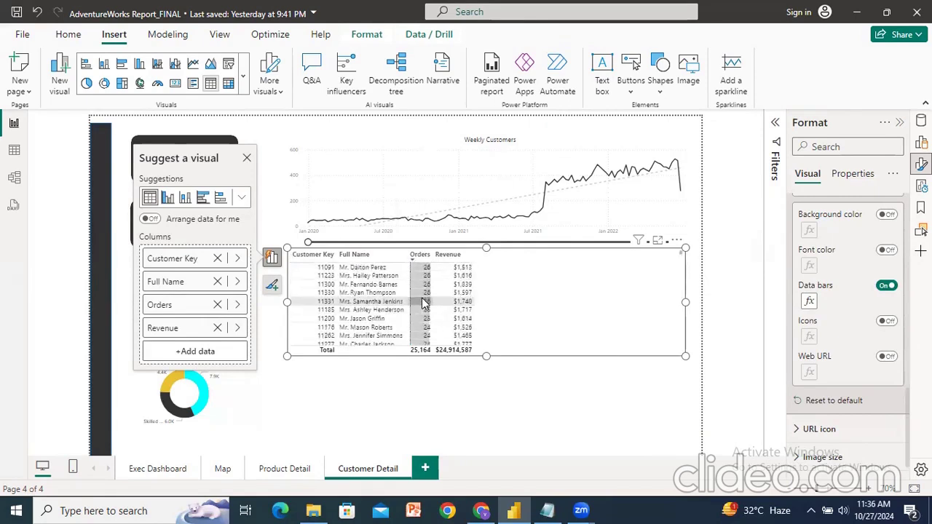
# Turn on conditional background color for the Revenue column in the customer table's cell elements.
pyautogui.scroll(3, 843, 297)
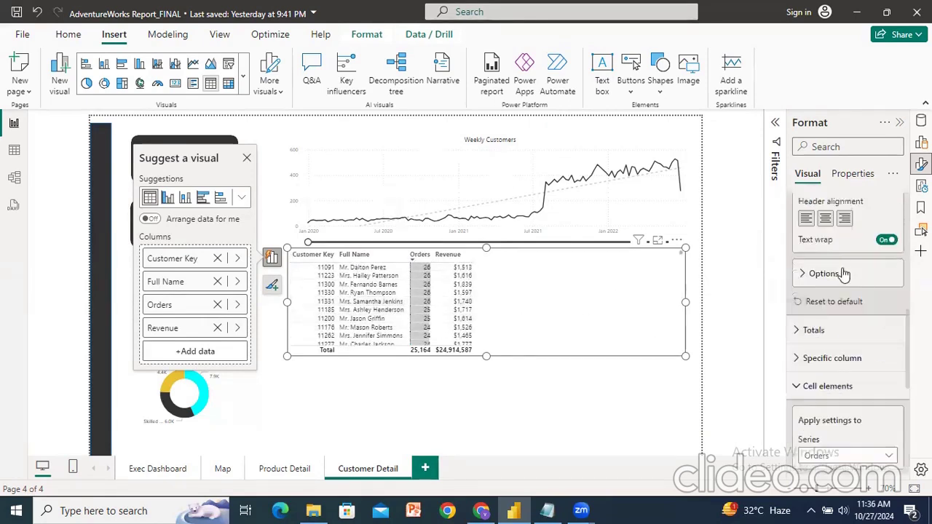
pyautogui.scroll(-3, 842, 273)
pyautogui.click(845, 321)
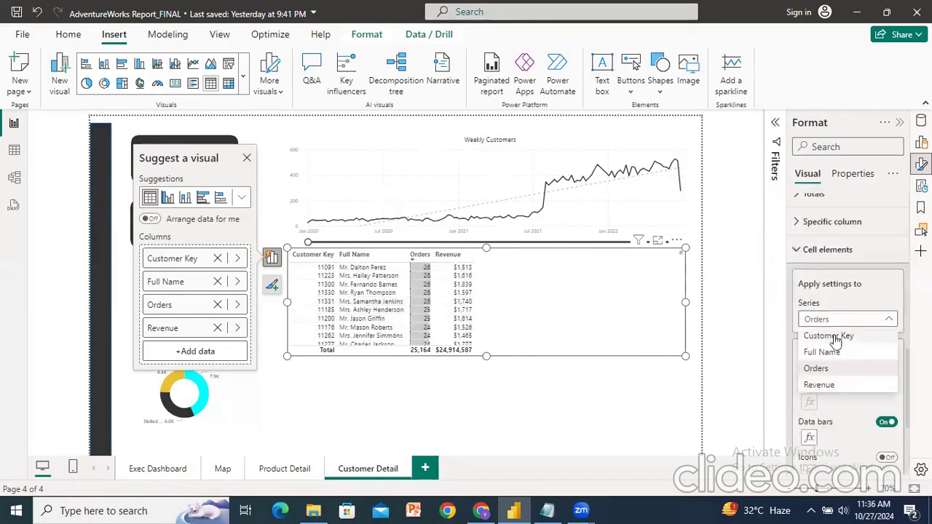
pyautogui.click(830, 385)
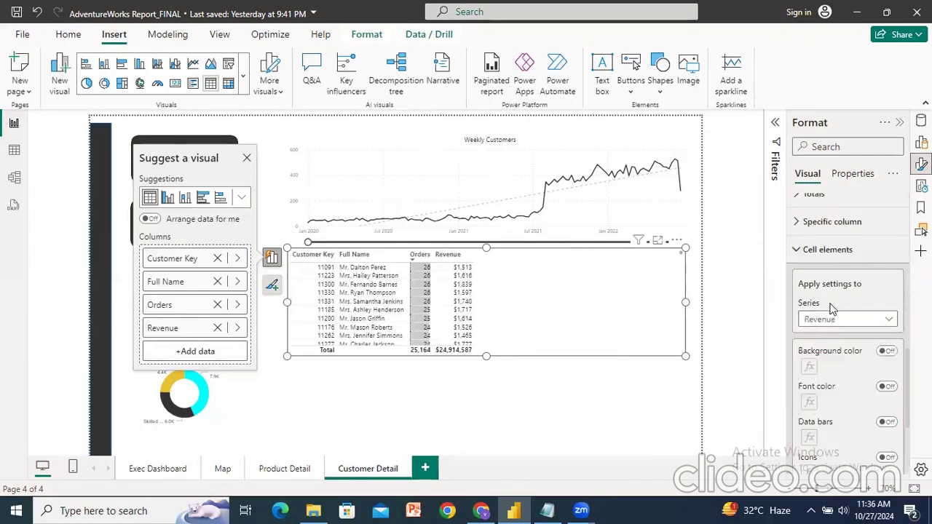
pyautogui.scroll(-2, 834, 345)
pyautogui.click(886, 214)
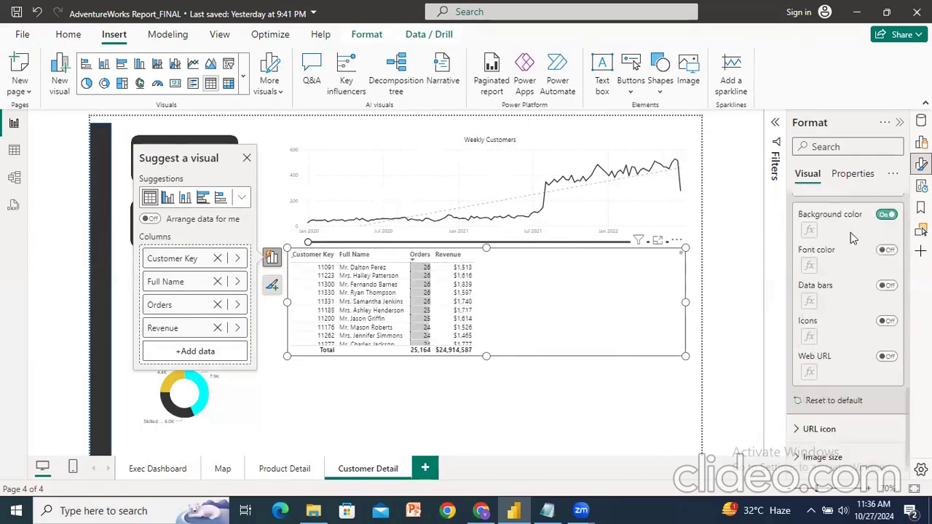
# Set the Revenue background gradient to white for the lowest value and hex color 10FBFF for the highest value.
pyautogui.click(809, 230)
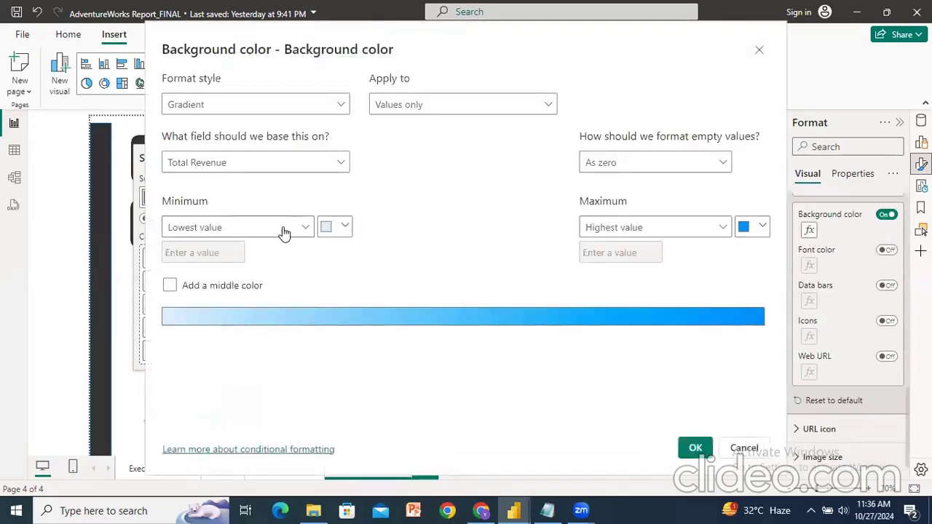
pyautogui.click(342, 234)
pyautogui.click(336, 241)
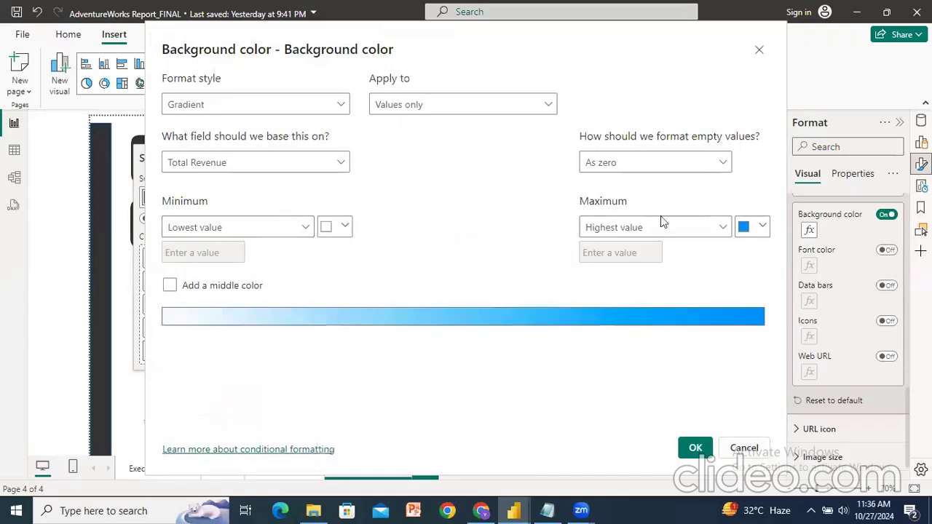
pyautogui.click(763, 226)
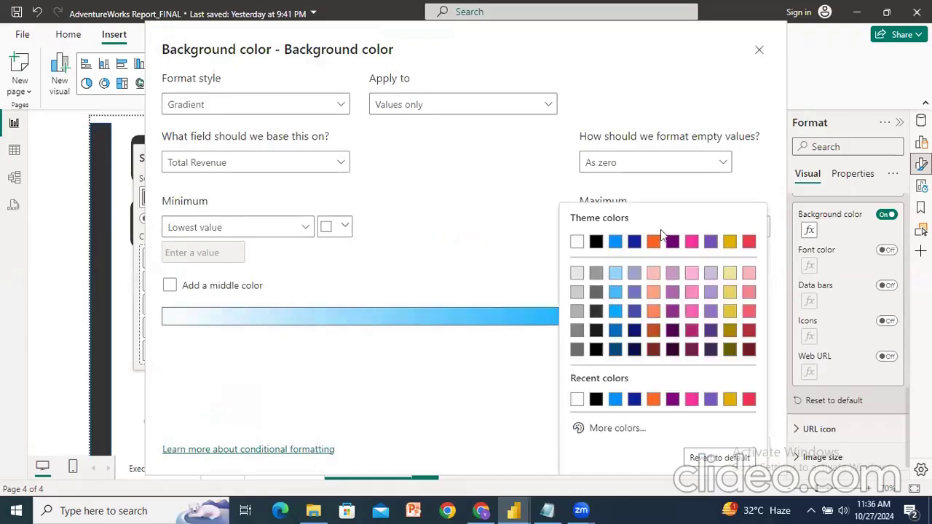
pyautogui.click(609, 428)
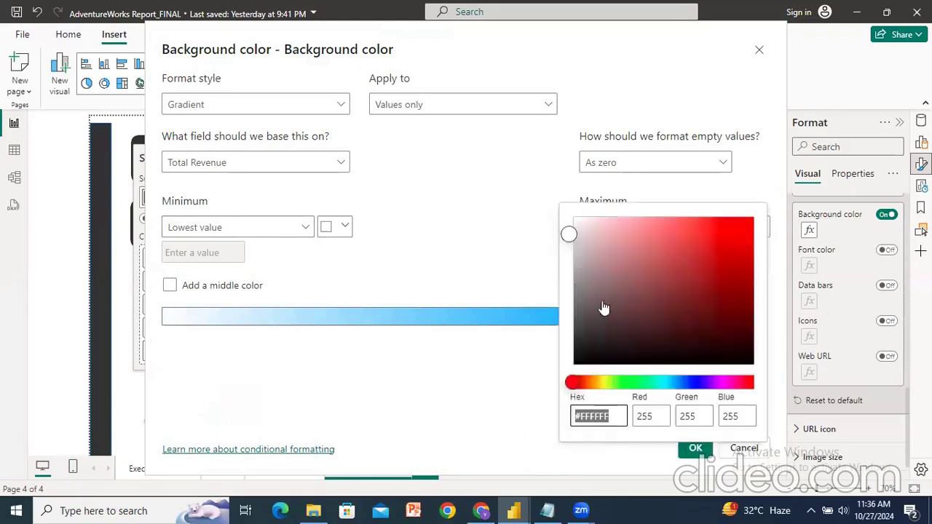
pyautogui.write('10fbff')
pyautogui.click(641, 190)
pyautogui.click(695, 447)
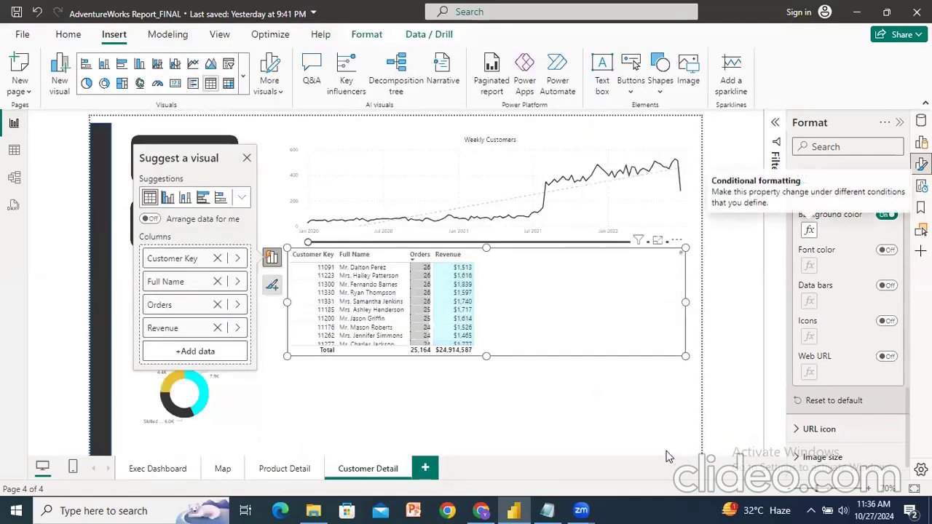
pyautogui.scroll(2, 841, 318)
pyautogui.click(846, 251)
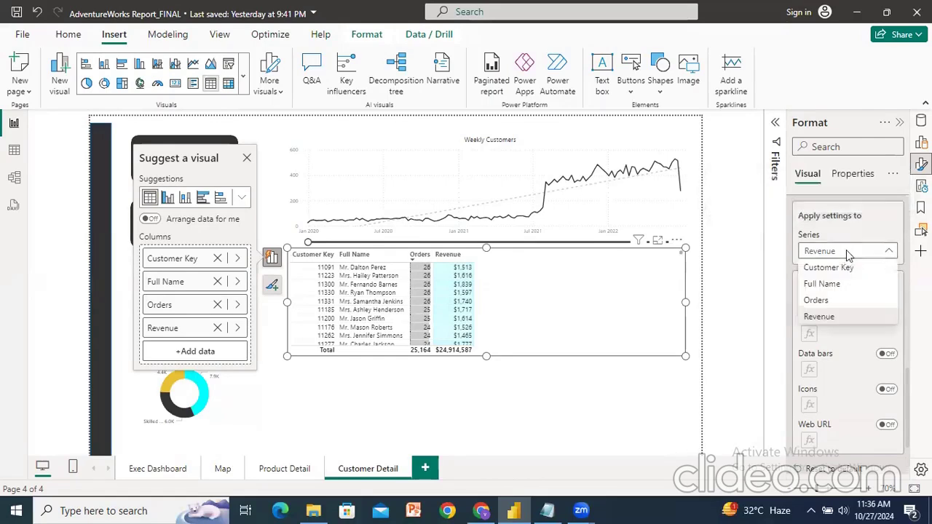
pyautogui.click(831, 236)
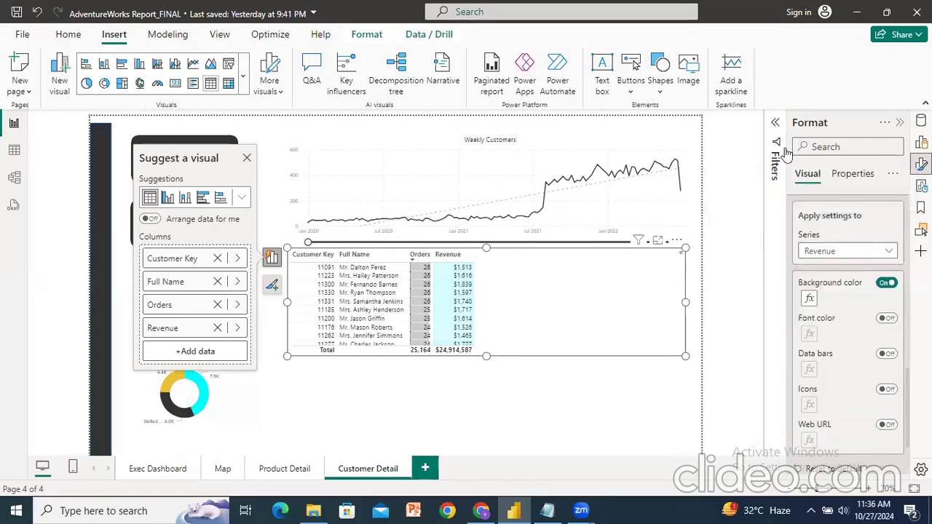
# Set the customer table's Customer Key filter to Top N, showing the top 100 items.
pyautogui.click(794, 126)
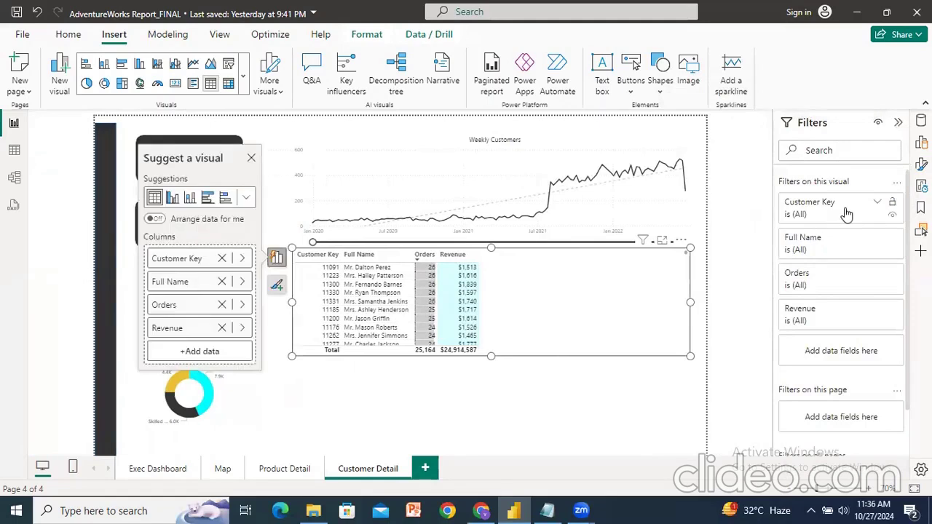
pyautogui.click(877, 203)
pyautogui.click(848, 249)
pyautogui.click(805, 302)
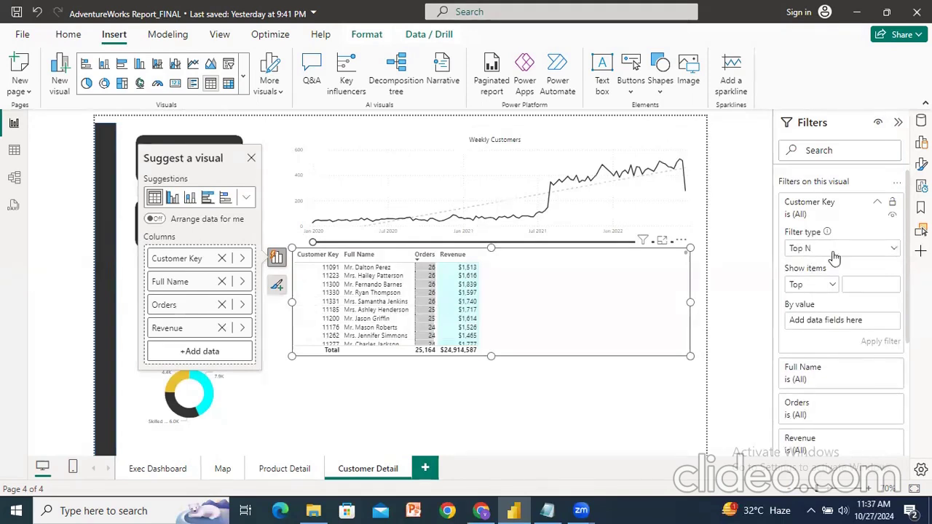
pyautogui.click(863, 283)
pyautogui.write('100')
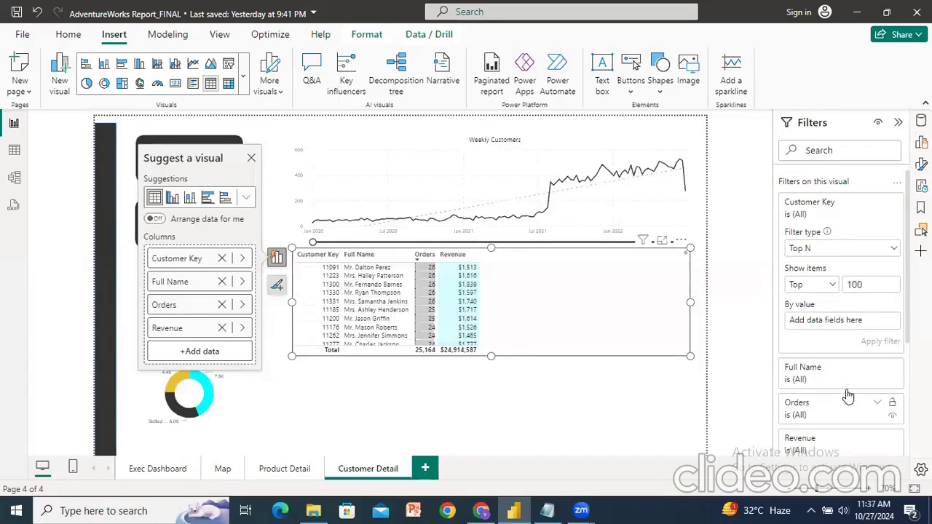
# Use the Total Orders measure as the by-value field of the Customer Key Top N filter and apply the filter.
pyautogui.click(921, 123)
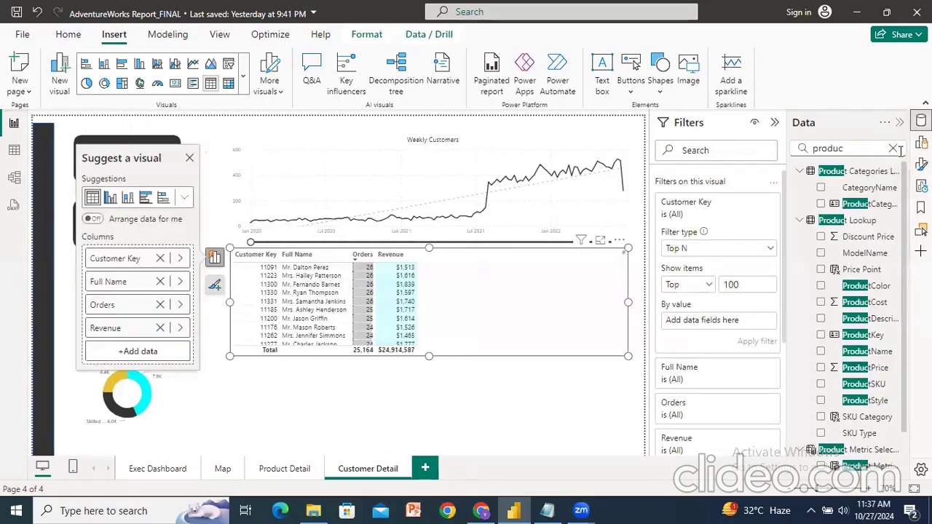
pyautogui.click(897, 149)
pyautogui.write('tot')
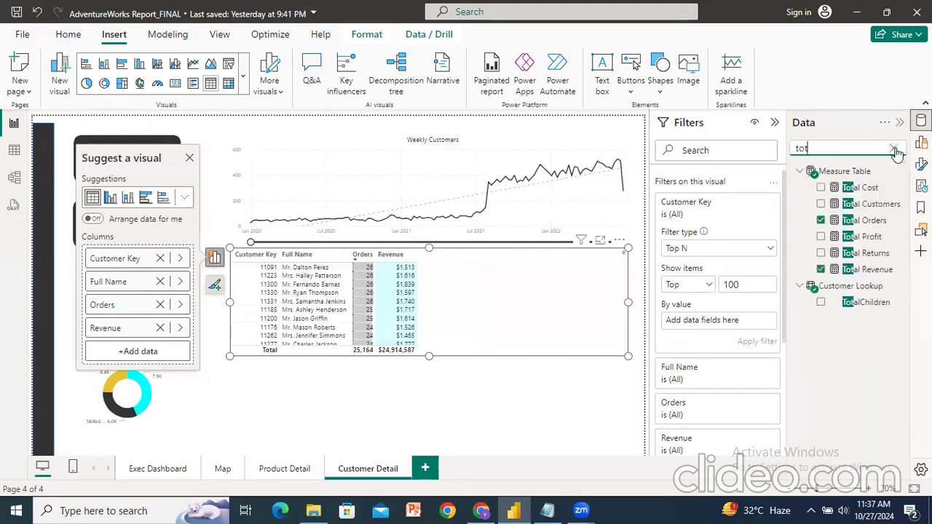
pyautogui.moveTo(873, 227); pyautogui.dragTo(737, 328)
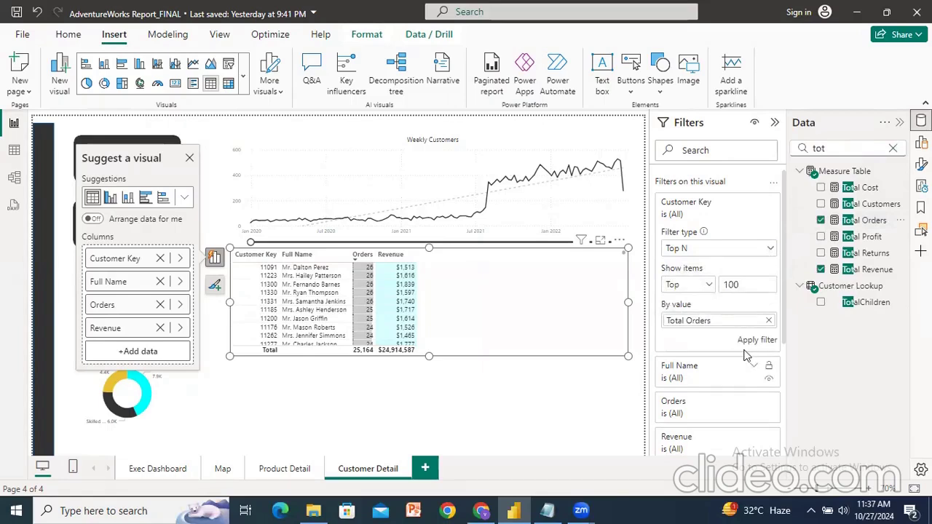
pyautogui.click(757, 340)
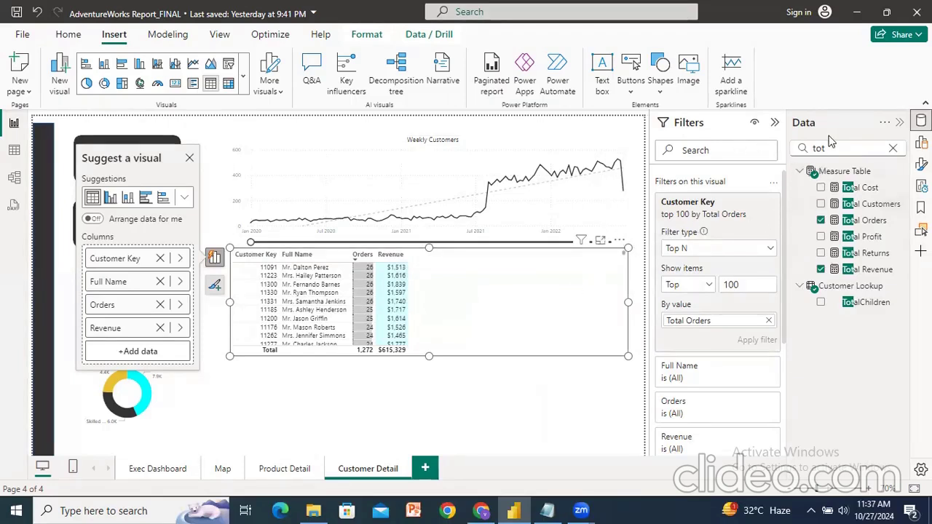
# Turn on the customer table's title and set its text to Top 100 Customers.
pyautogui.click(921, 164)
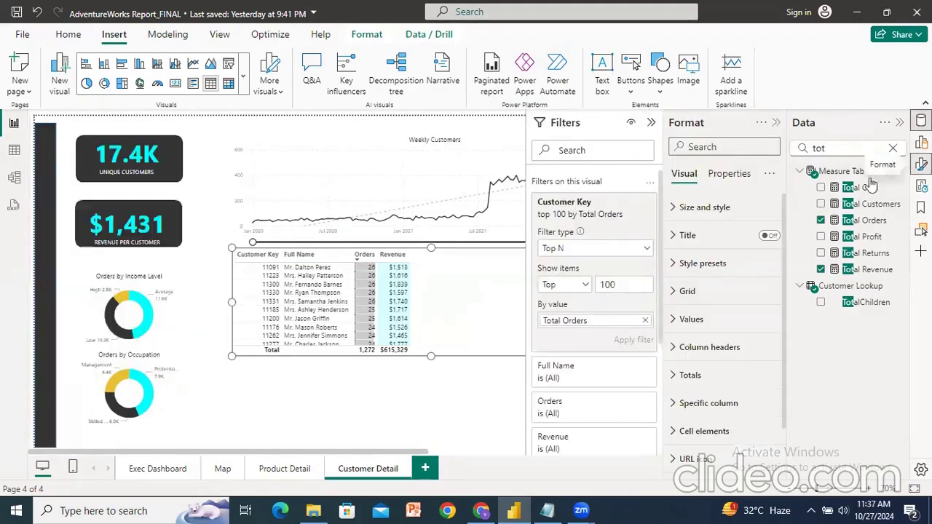
pyautogui.click(681, 237)
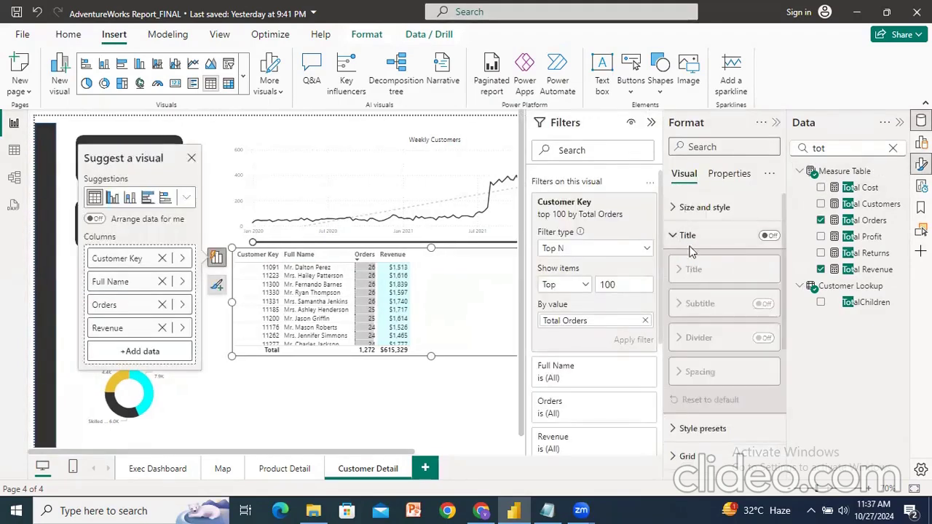
pyautogui.click(769, 235)
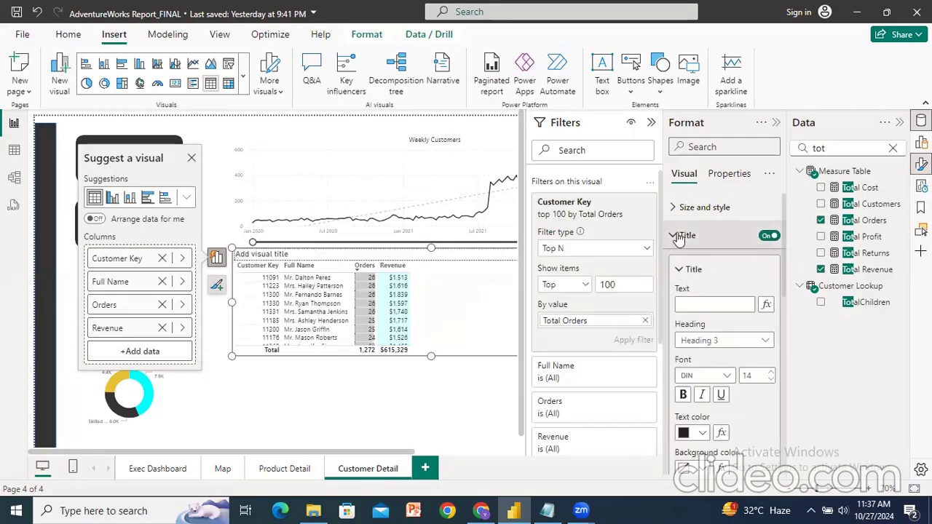
pyautogui.click(703, 306)
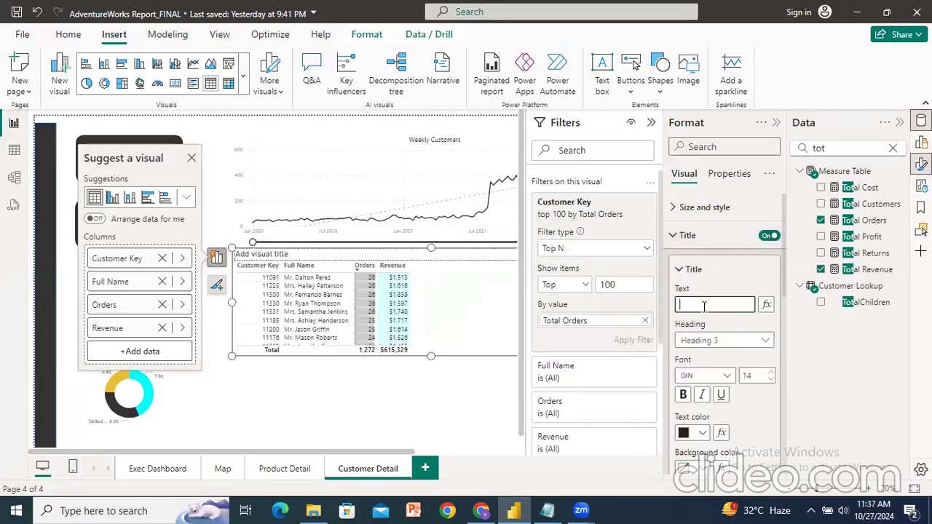
pyautogui.write('Top 100 Customers')
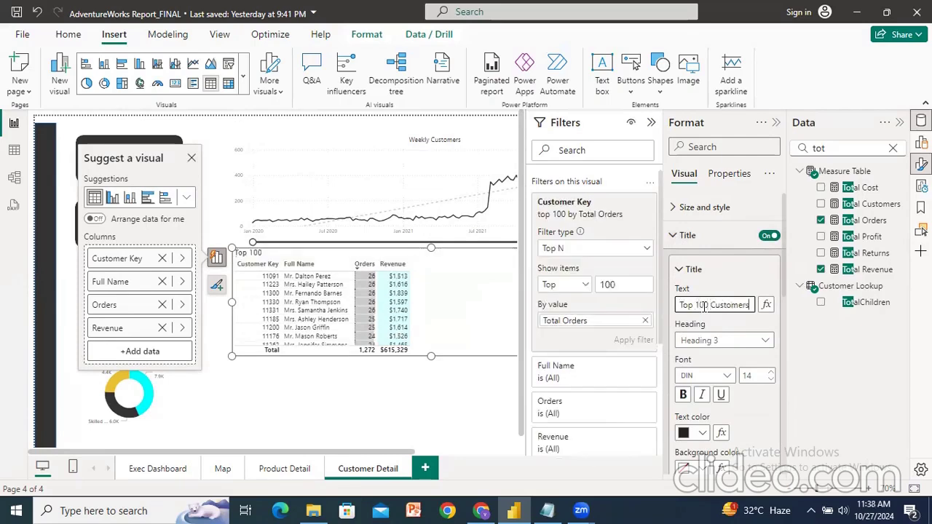
pyautogui.click(704, 324)
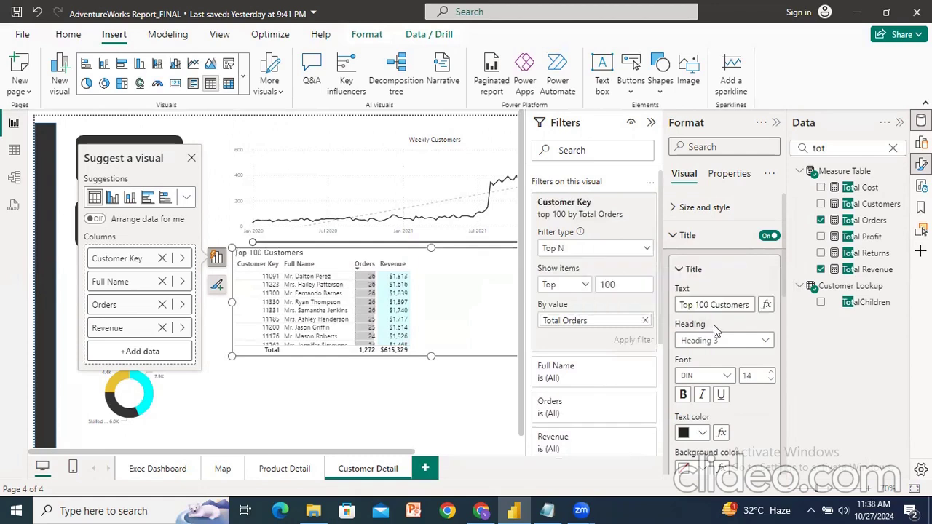
# Format the customer table's title in Segoe UI at size 8 with centered horizontal alignment.
pyautogui.click(725, 376)
pyautogui.scroll(-3, 718, 284)
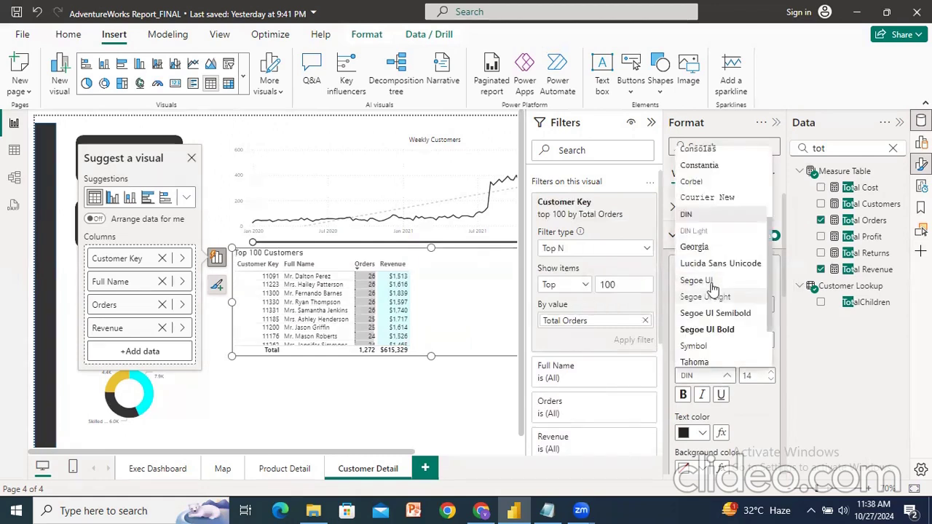
pyautogui.click(710, 230)
pyautogui.click(755, 375)
pyautogui.press('BackSpace')
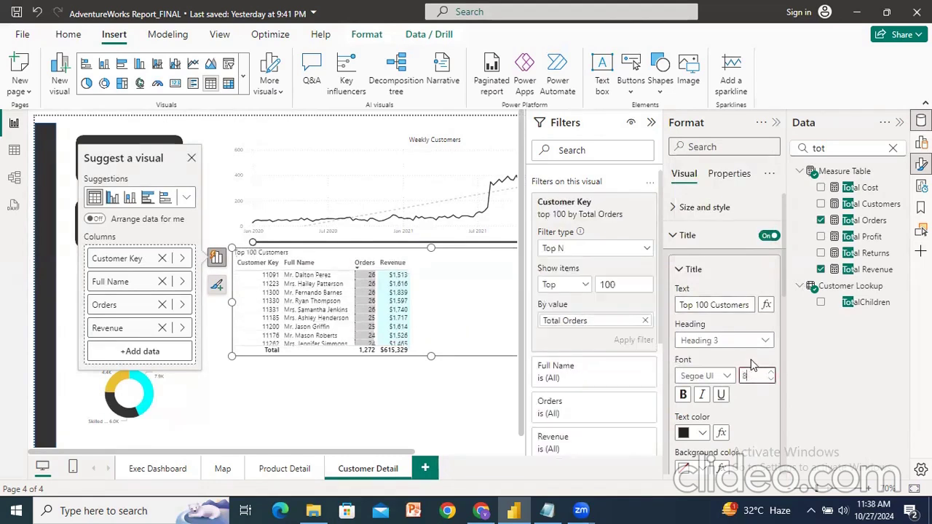
pyautogui.scroll(-2, 746, 378)
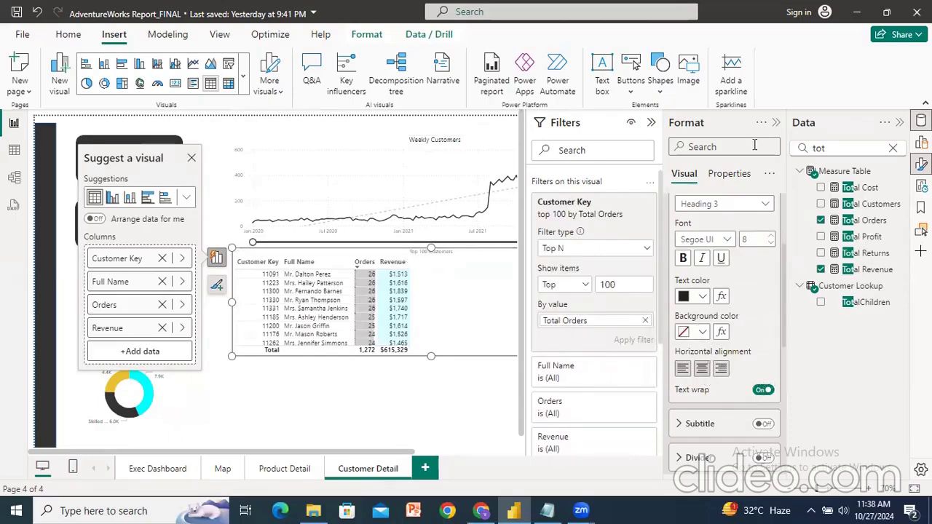
# Collapse the Format, Data and Filters panes to free up room around the report canvas.
pyautogui.click(776, 123)
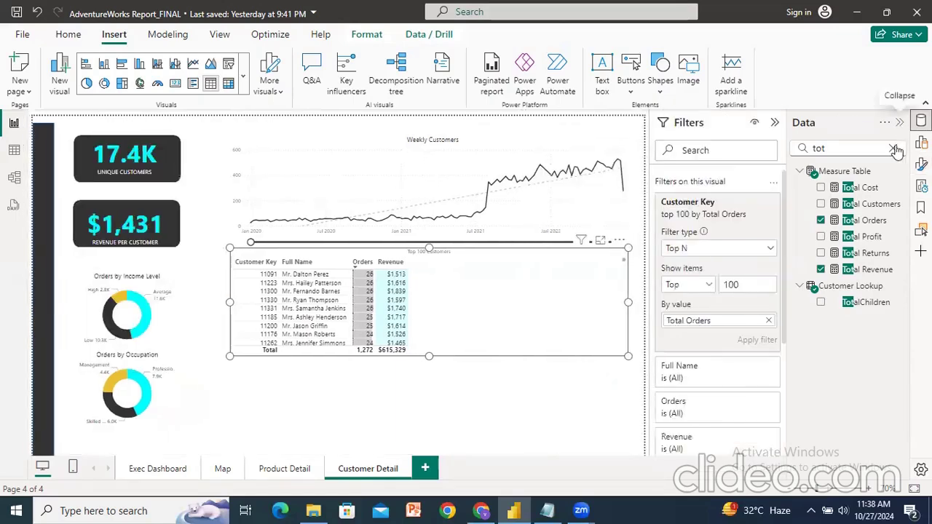
pyautogui.click(898, 124)
pyautogui.click(898, 122)
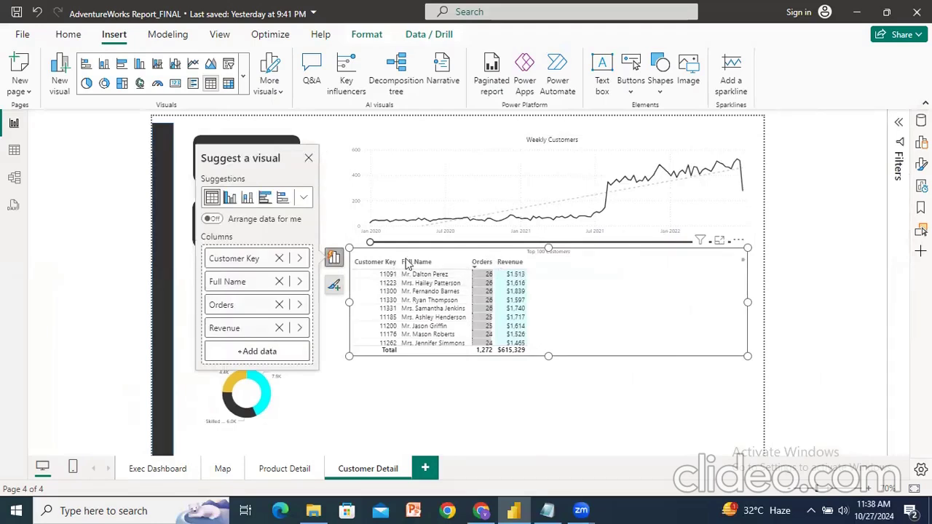
# Widen the customer table's Full Name, Orders and Revenue columns, and resize the table to fit them closely with two more rows in height.
pyautogui.moveTo(471, 261); pyautogui.dragTo(566, 257)
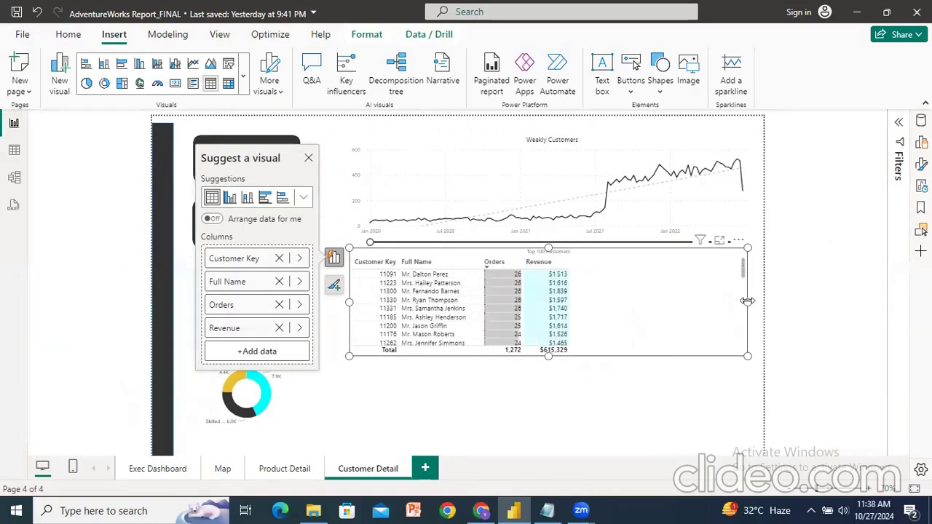
pyautogui.moveTo(741, 308); pyautogui.dragTo(577, 307)
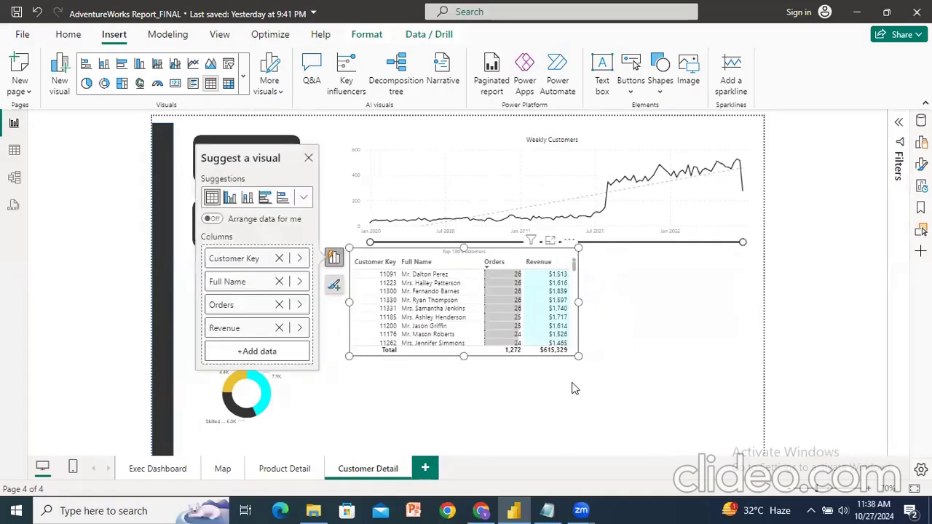
pyautogui.moveTo(470, 378); pyautogui.dragTo(474, 381)
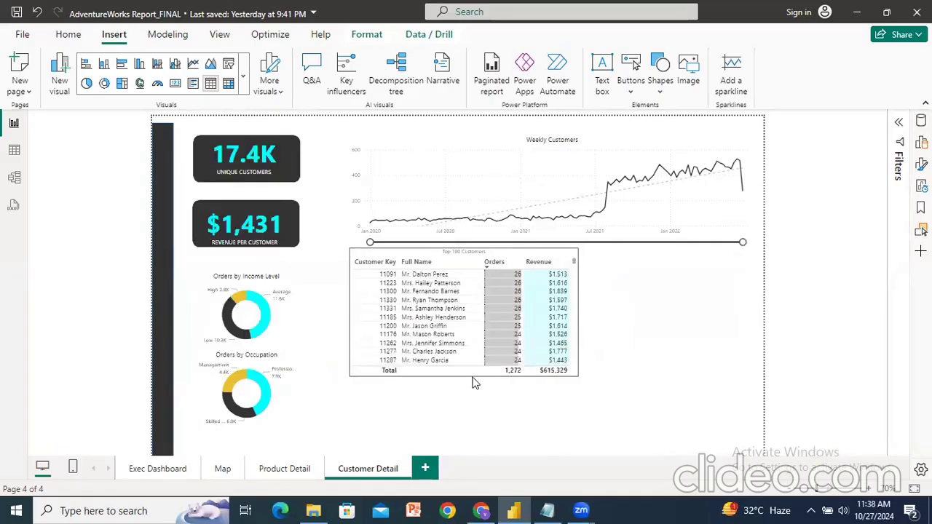
pyautogui.click(645, 370)
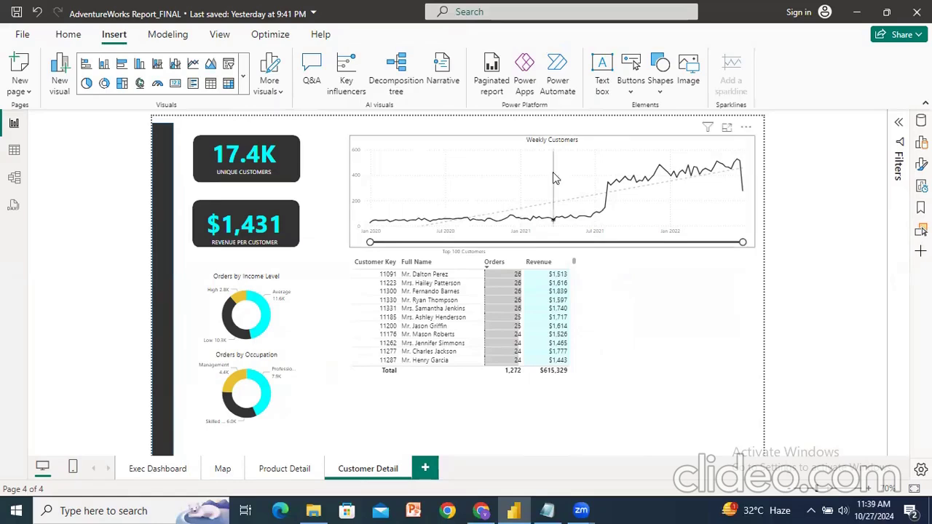
pyautogui.moveTo(554, 177)
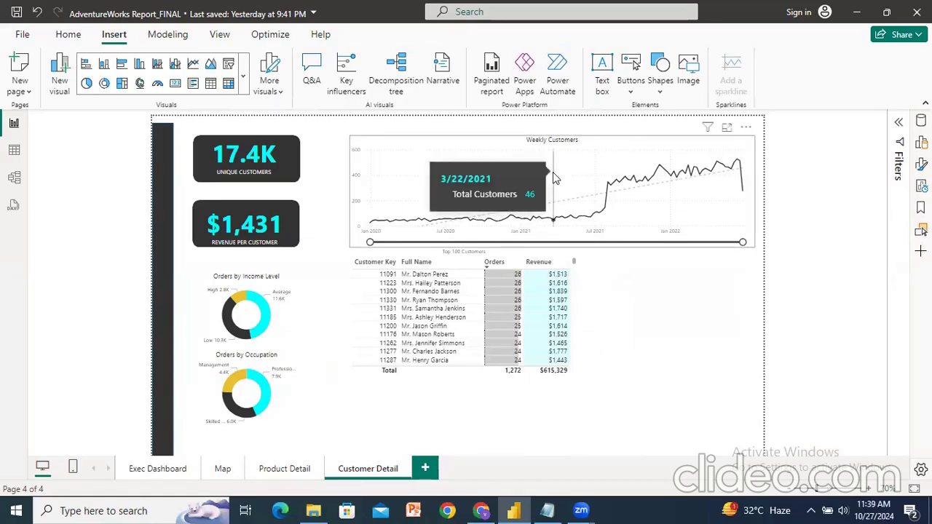